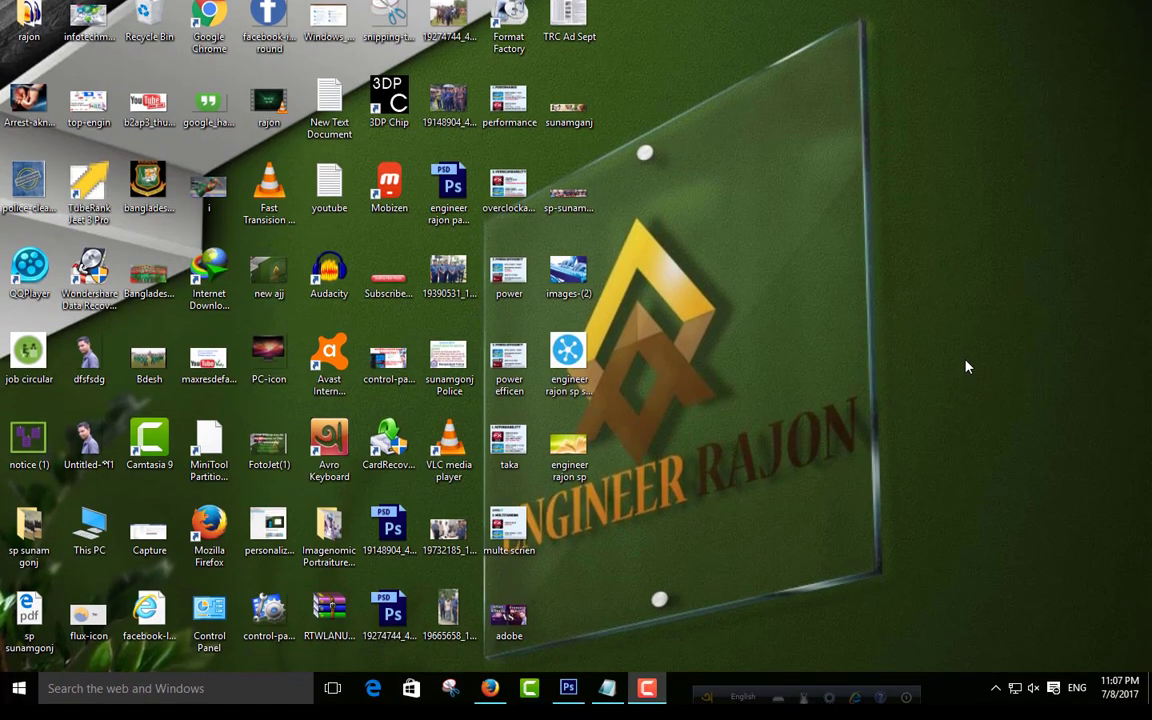
Step: Switch to Firefox and open the video upload page from the YouTube home page
left_click(486, 705)
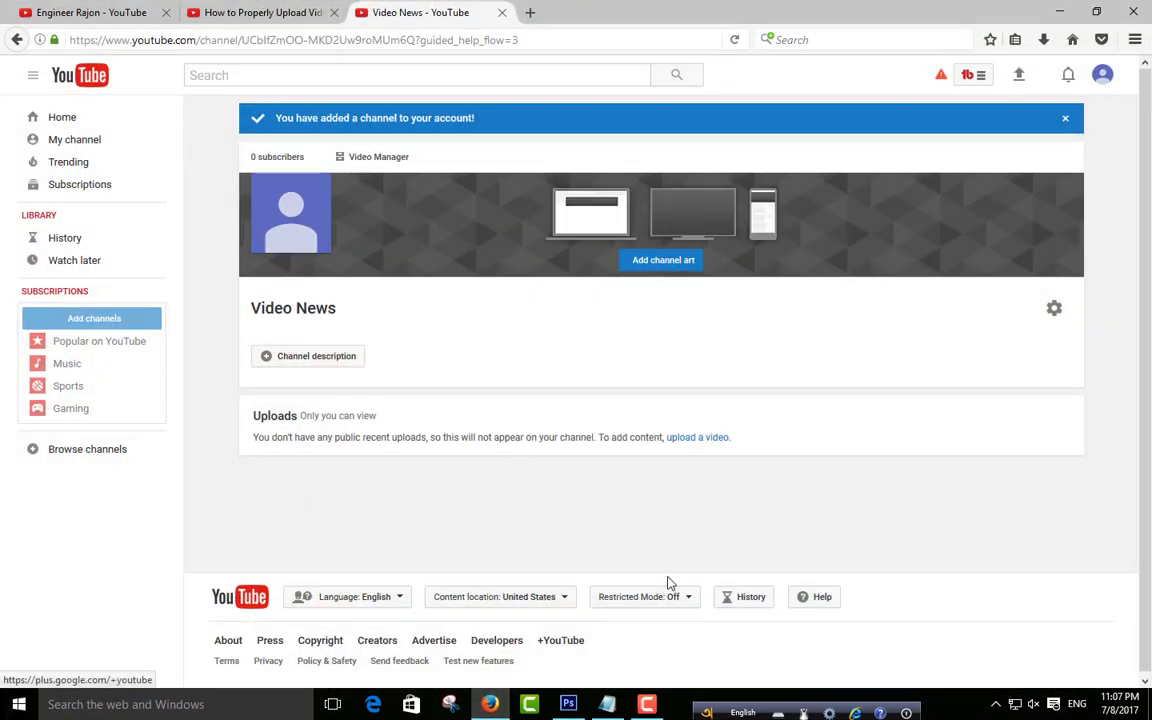
left_click(88, 104)
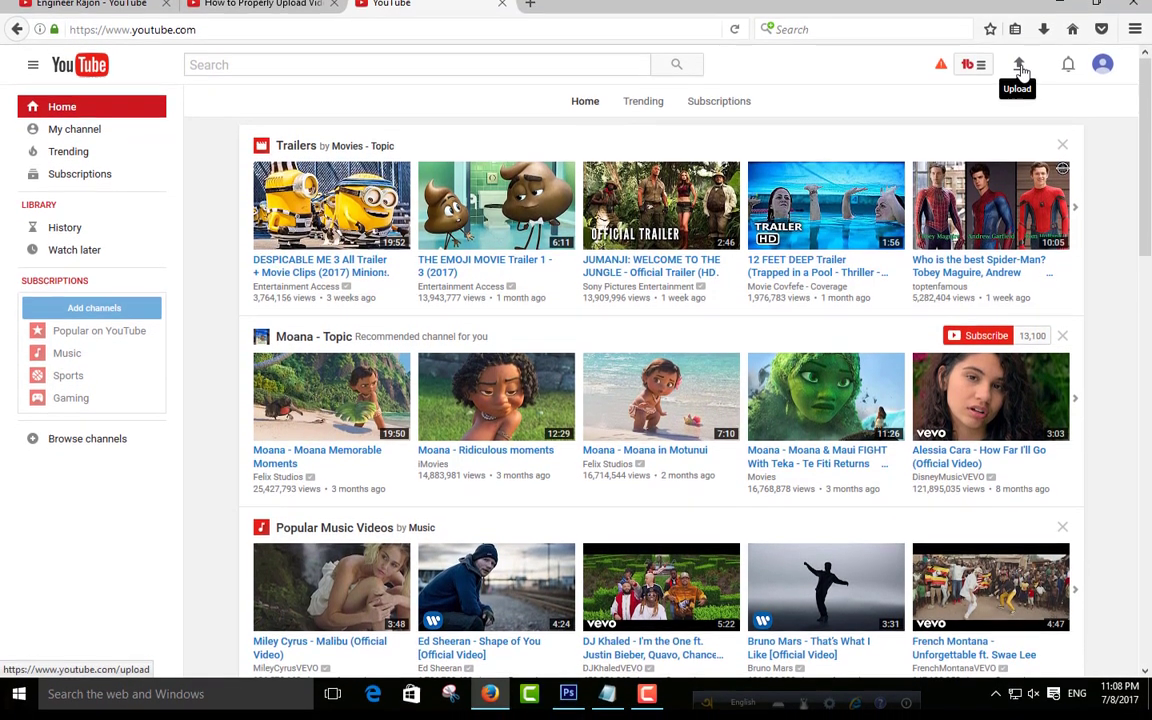
left_click(1020, 80)
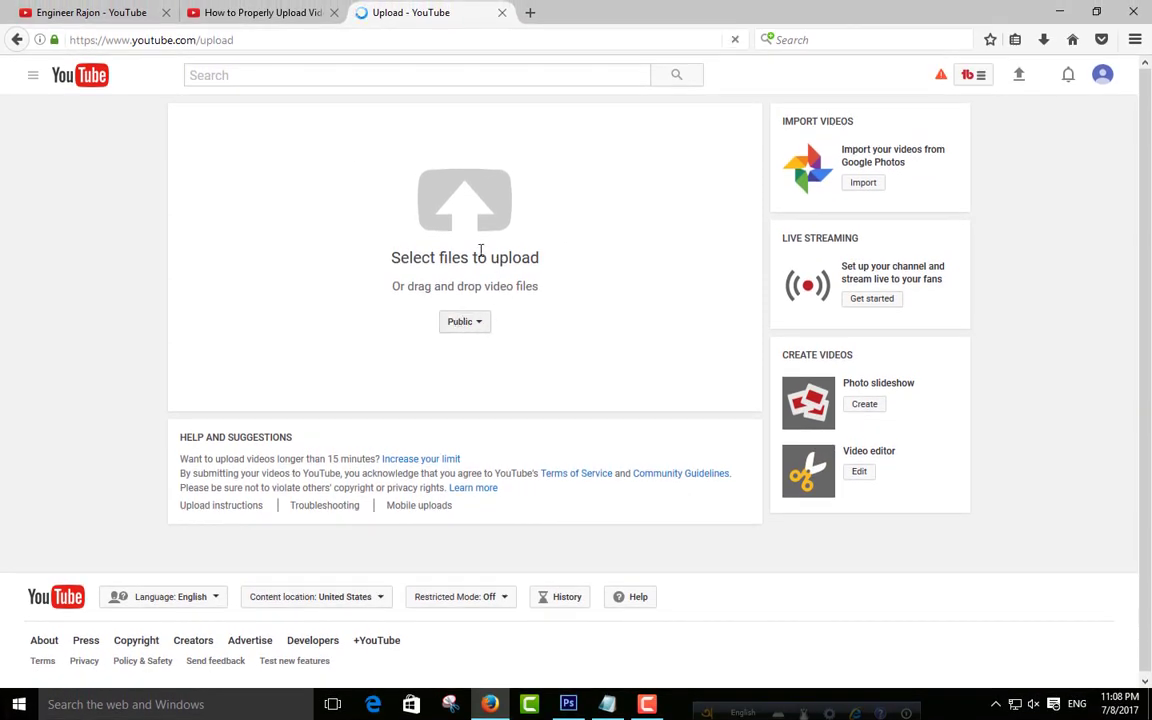
Step: Review the available privacy options for the upload without changing the Public setting
left_click(483, 323)
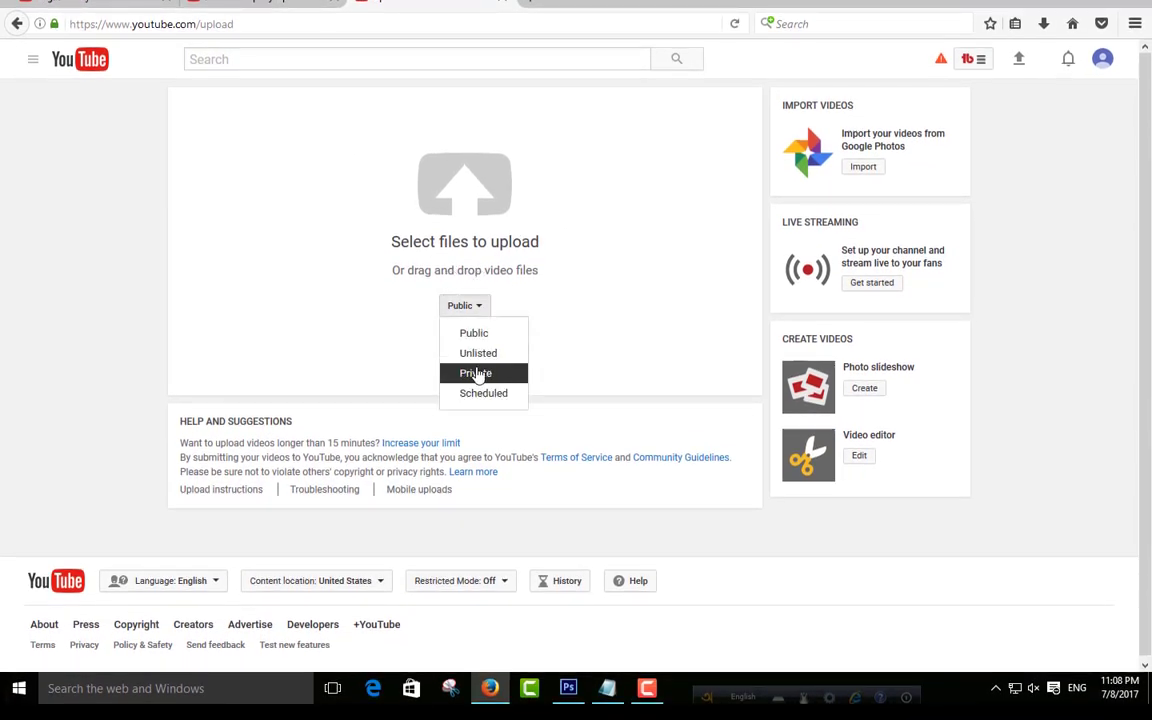
double_click(643, 237)
left_click(482, 305)
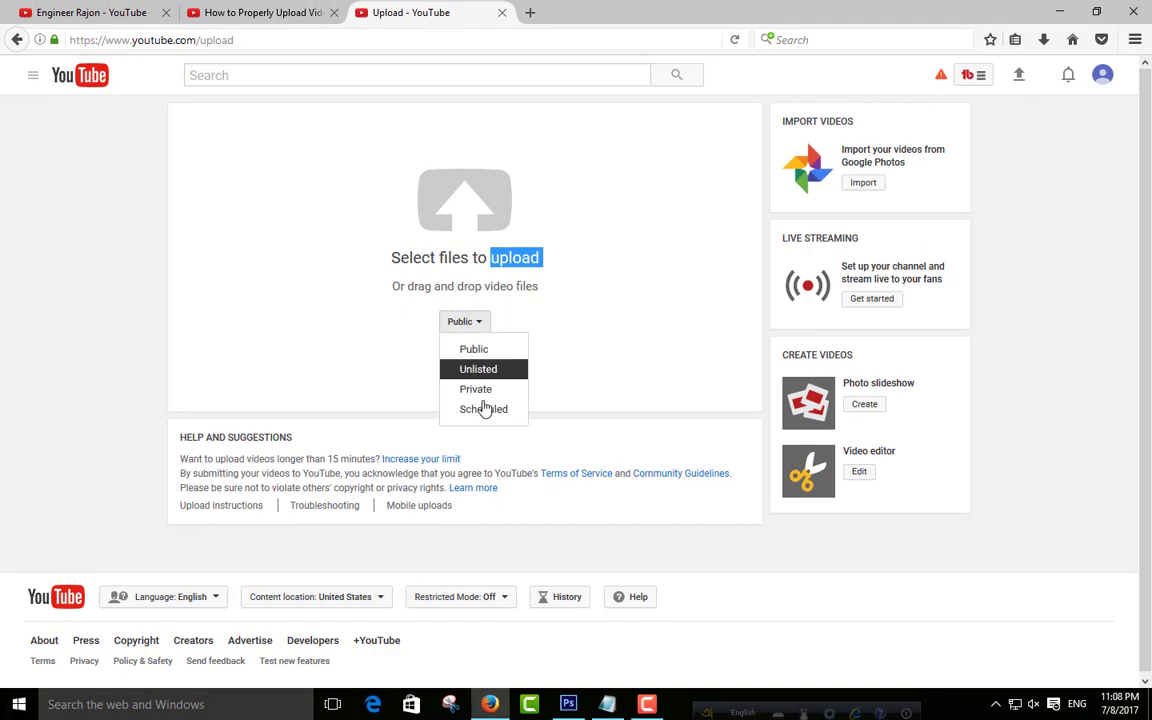
left_click(591, 327)
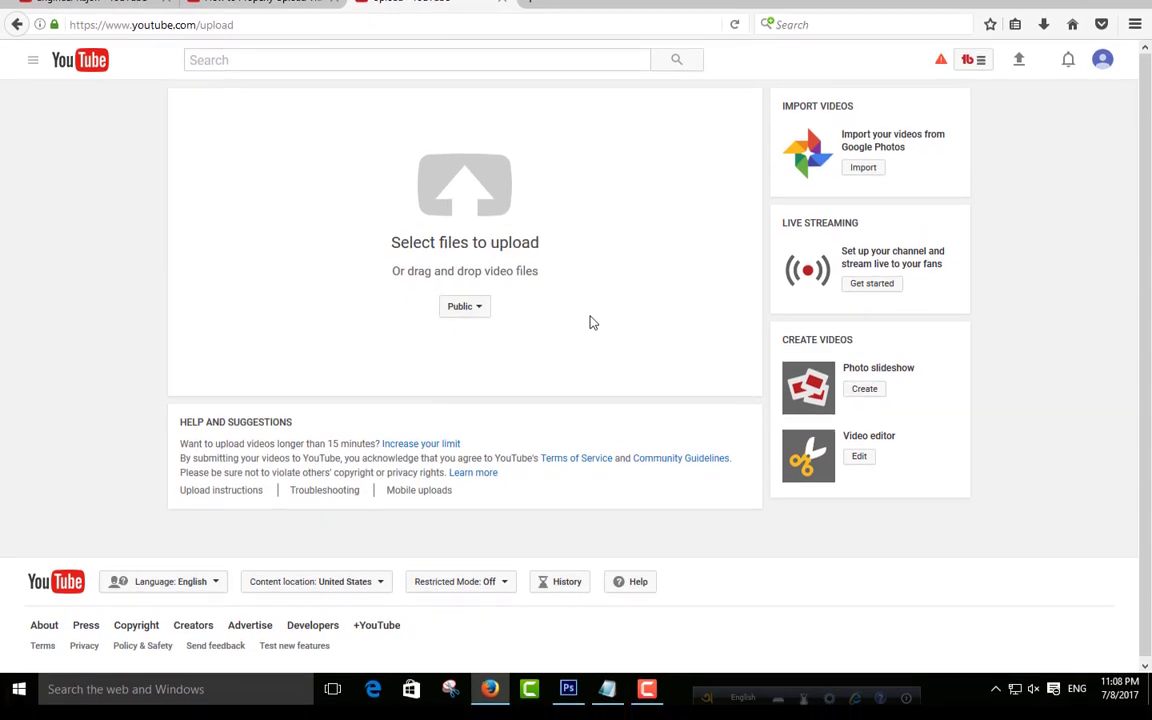
left_click(483, 307)
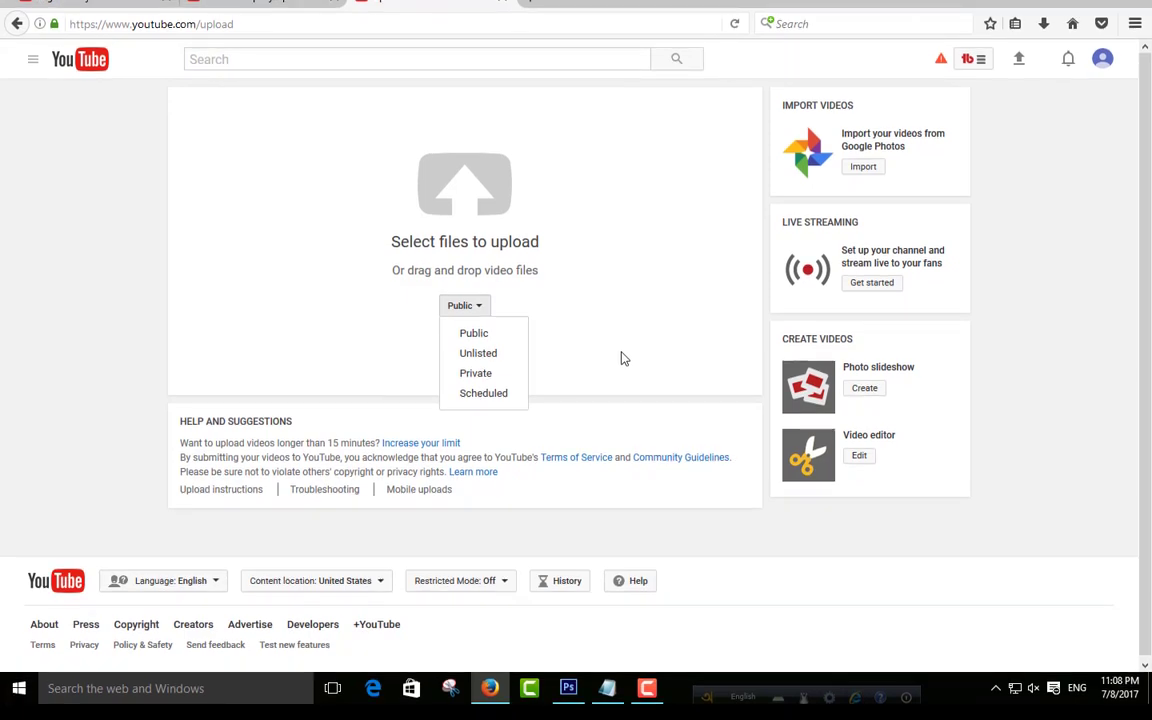
left_click(621, 358)
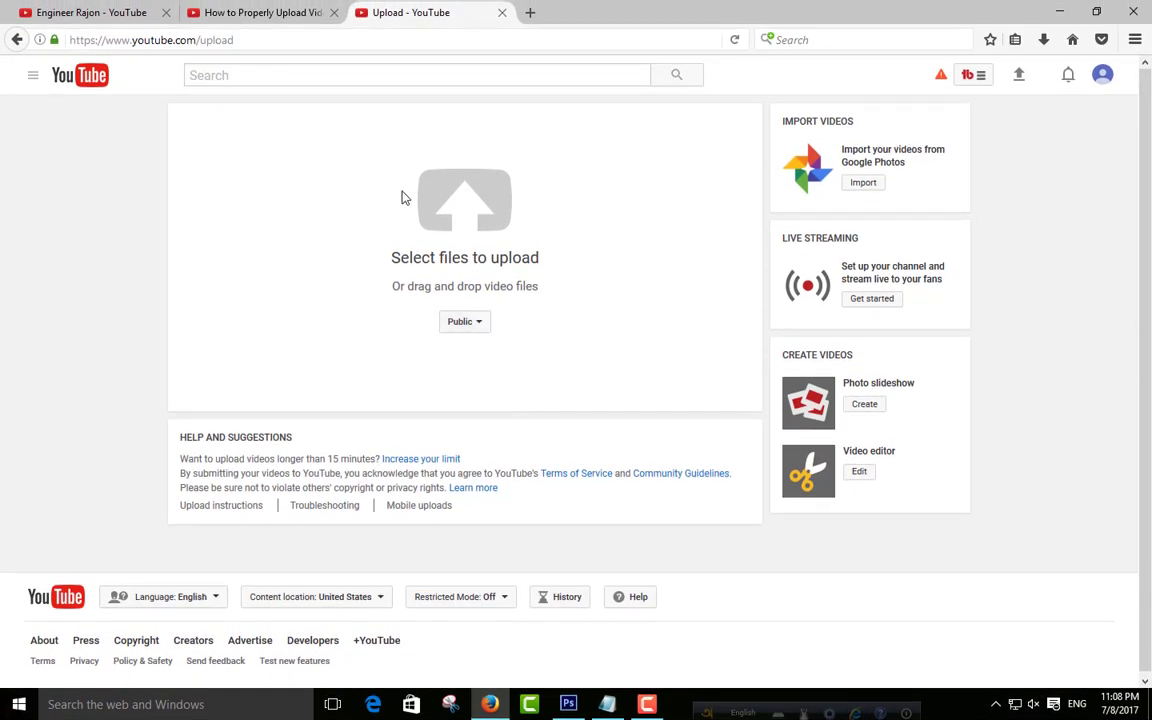
Step: Open the file chooser for the upload and try to reach the video's folder by pasting its copied path as the location
left_click(468, 226)
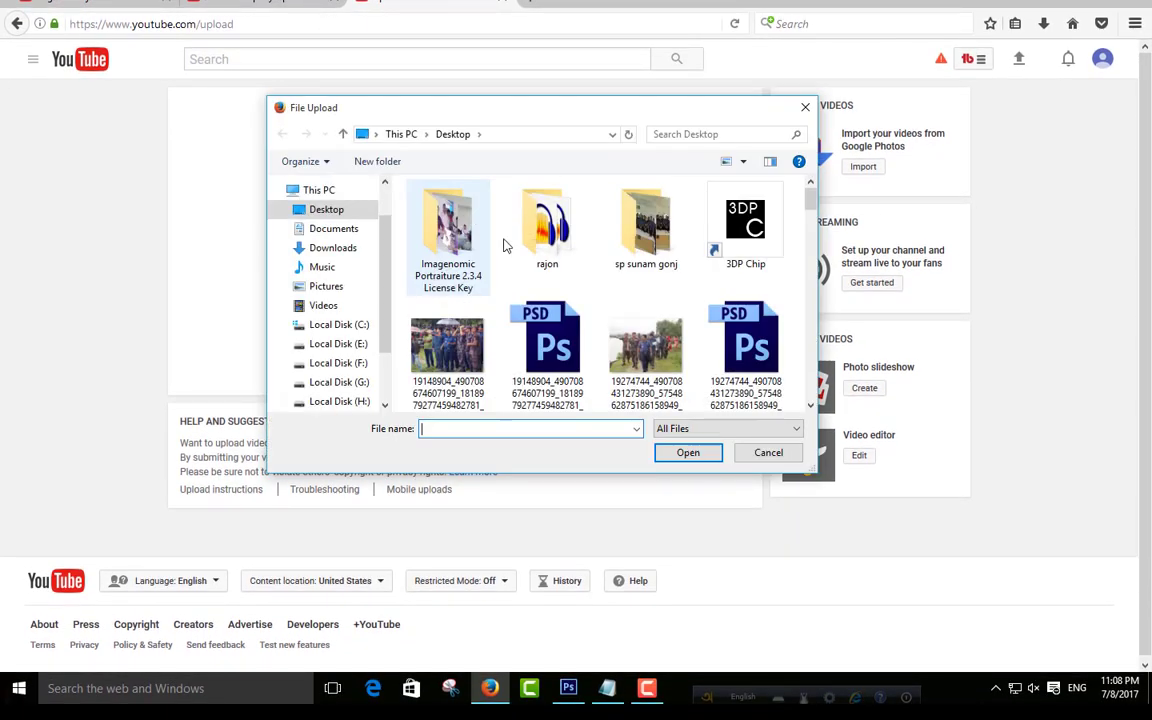
right_click(480, 428)
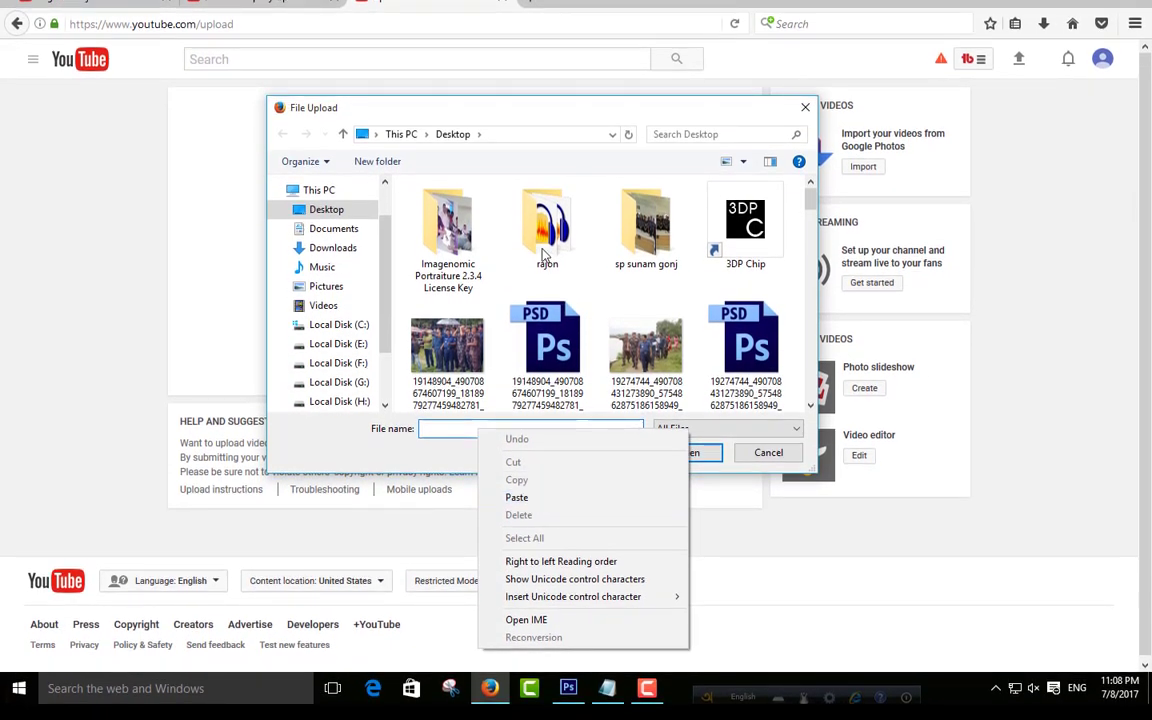
left_click(553, 133)
right_click(553, 133)
left_click(591, 203)
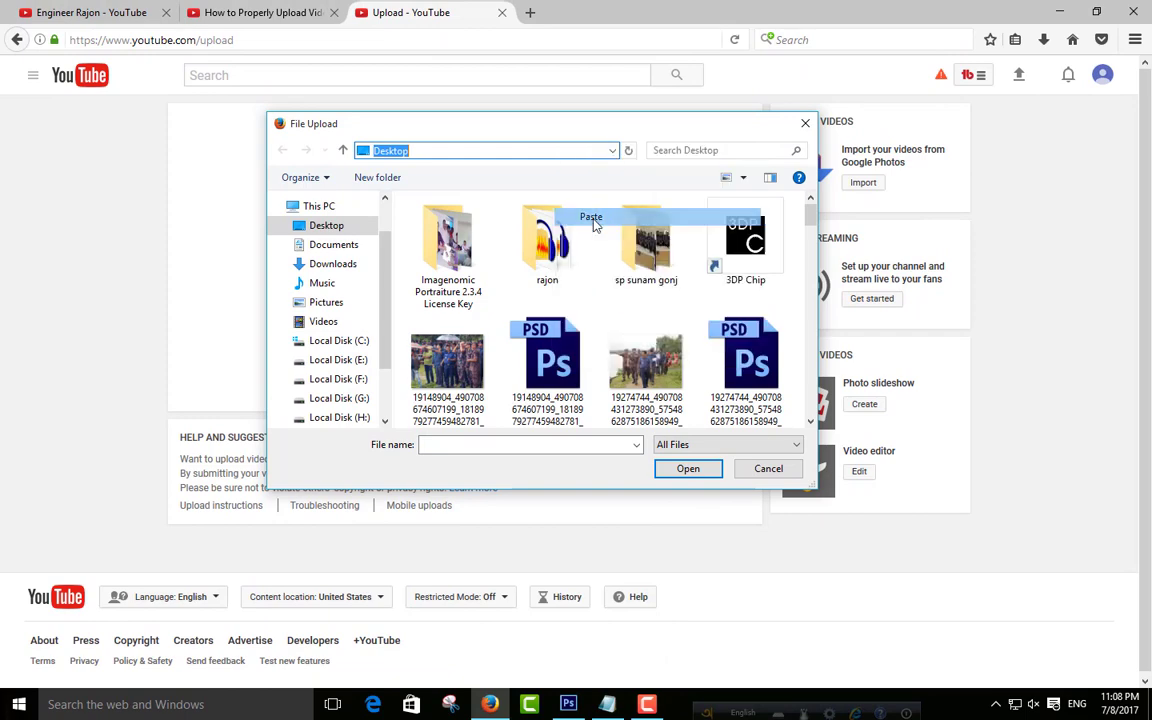
left_click(686, 468)
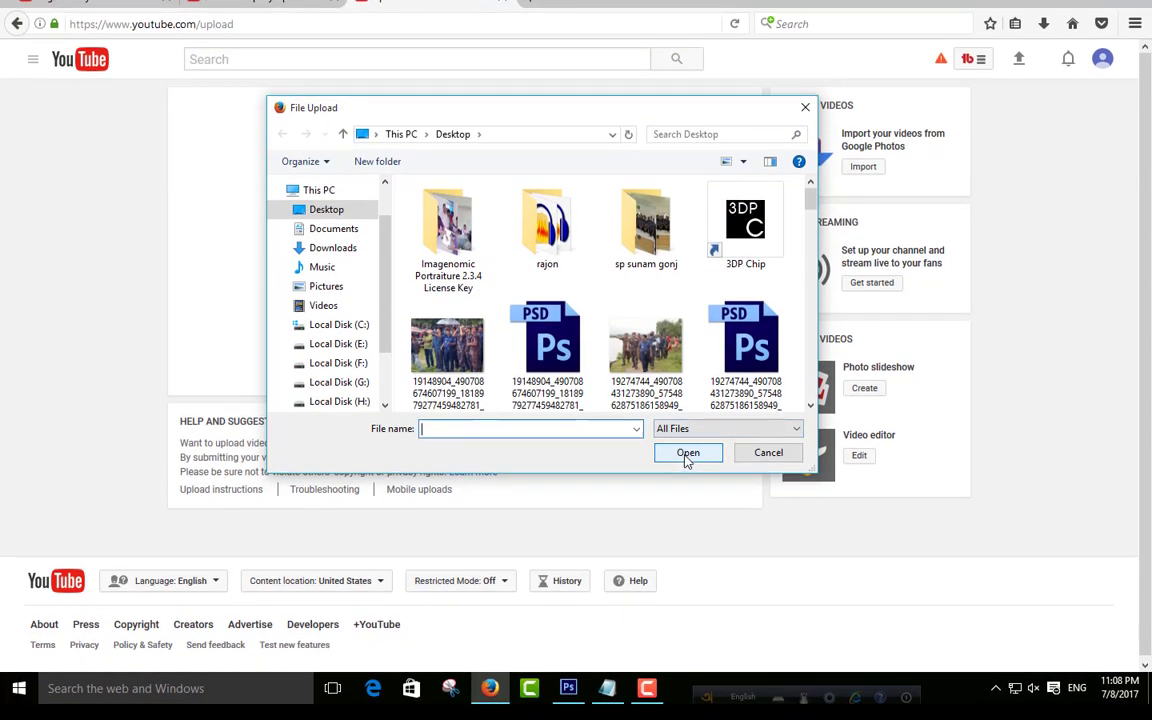
left_click(527, 134)
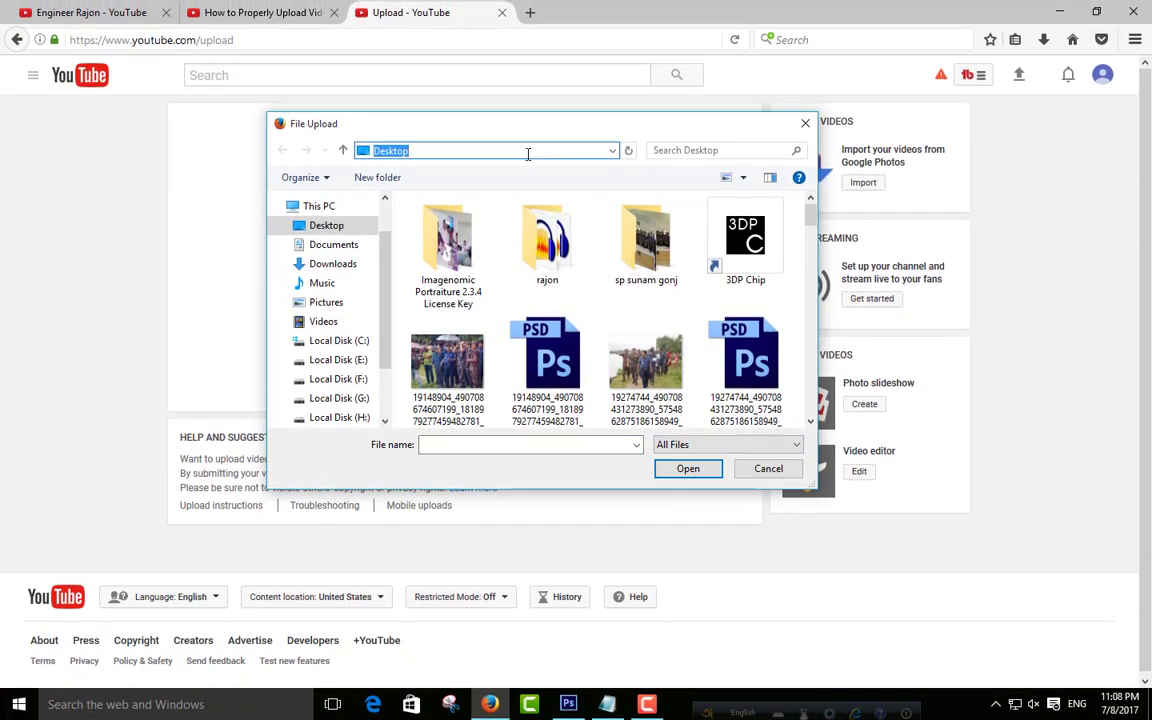
right_click(527, 154)
left_click(566, 214)
left_click(688, 470)
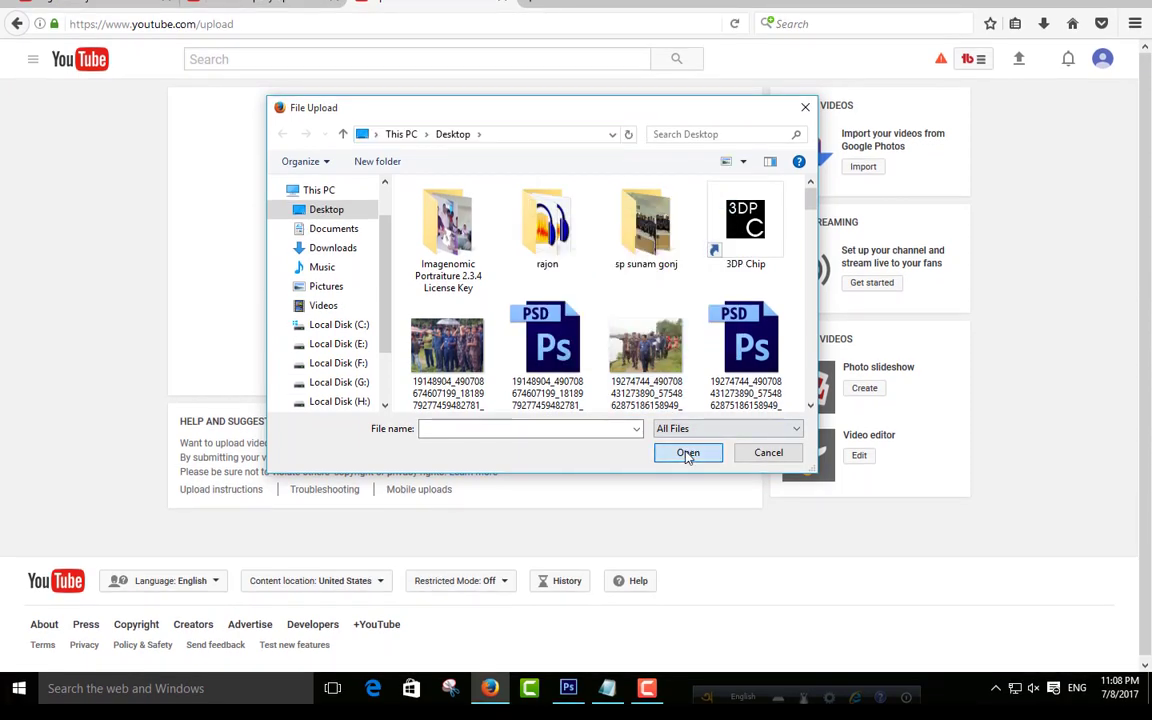
Step: Open the Receiv. files folder by pasting its path as the file name and upload the Nishi_Raate_Chander_Alo video
right_click(513, 431)
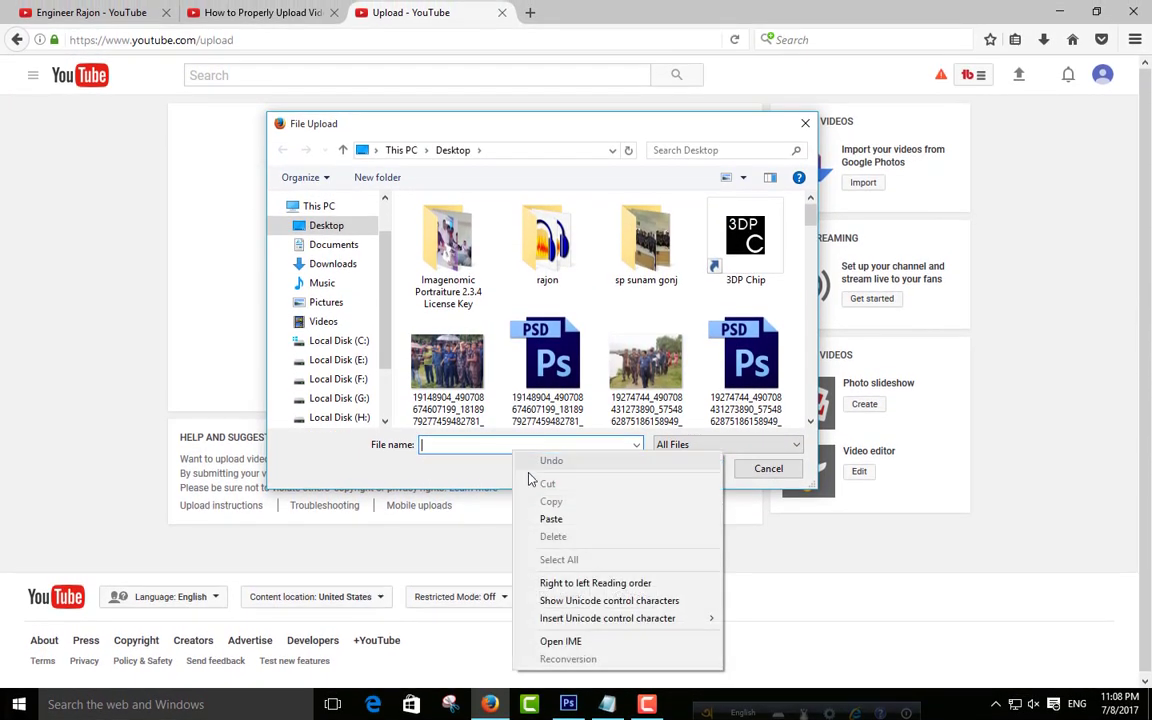
left_click(552, 520)
left_click(688, 468)
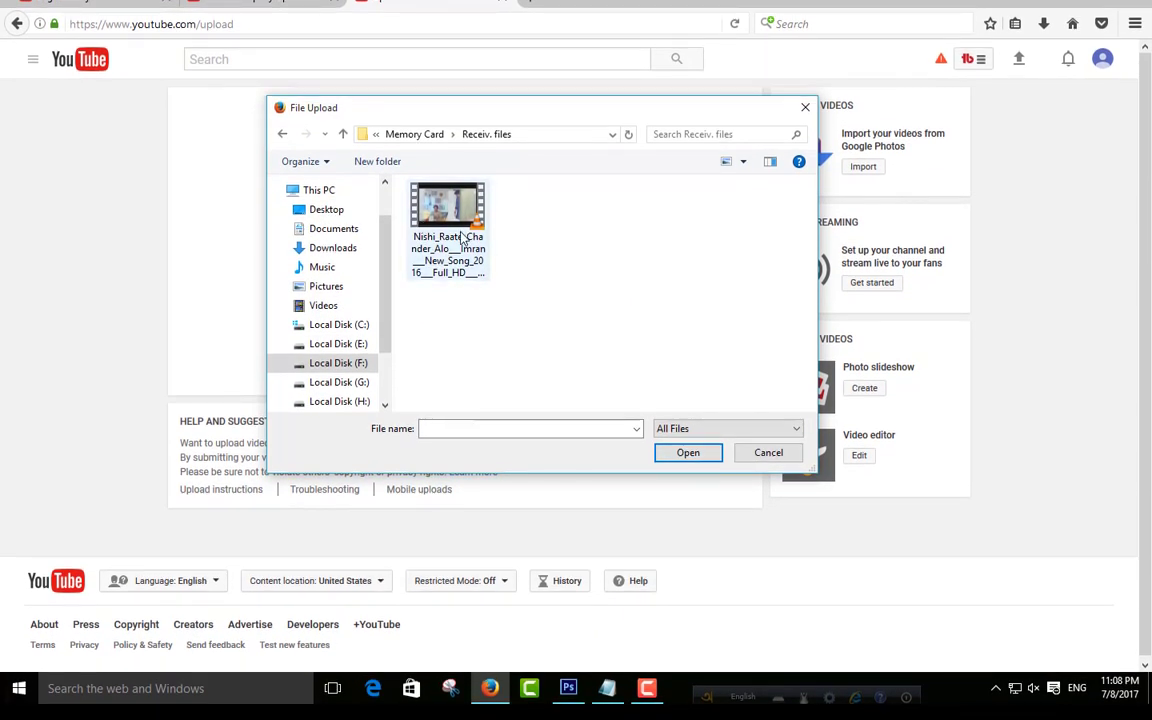
left_click(450, 244)
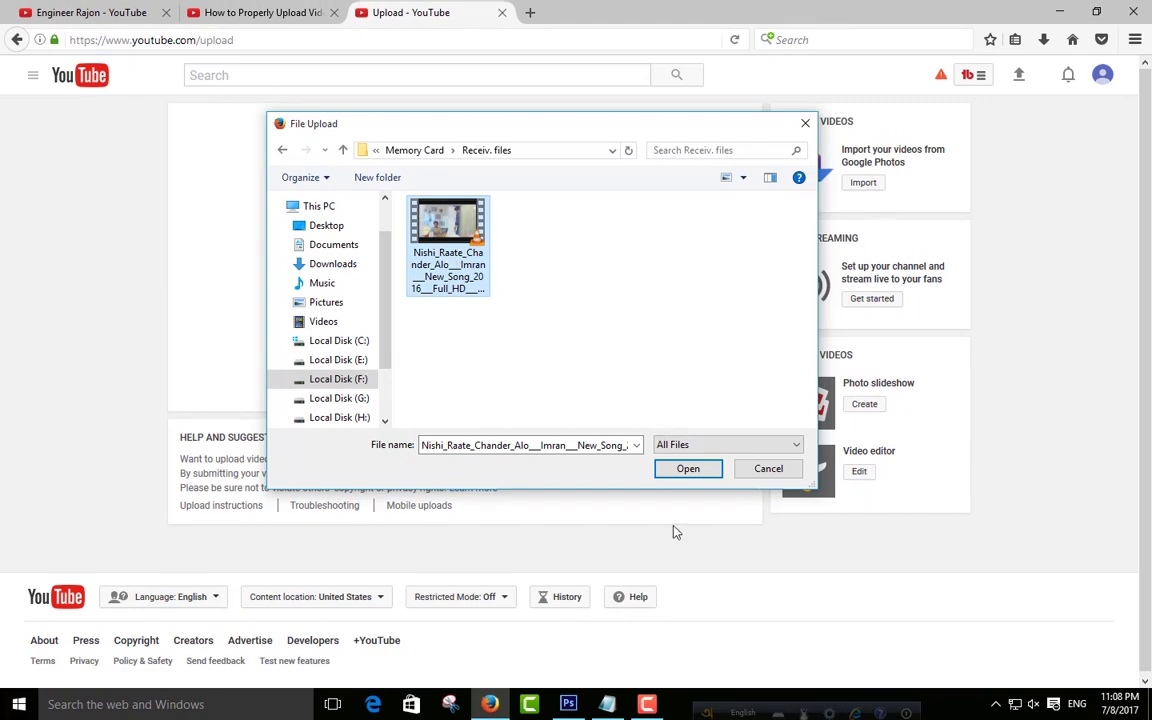
left_click(688, 468)
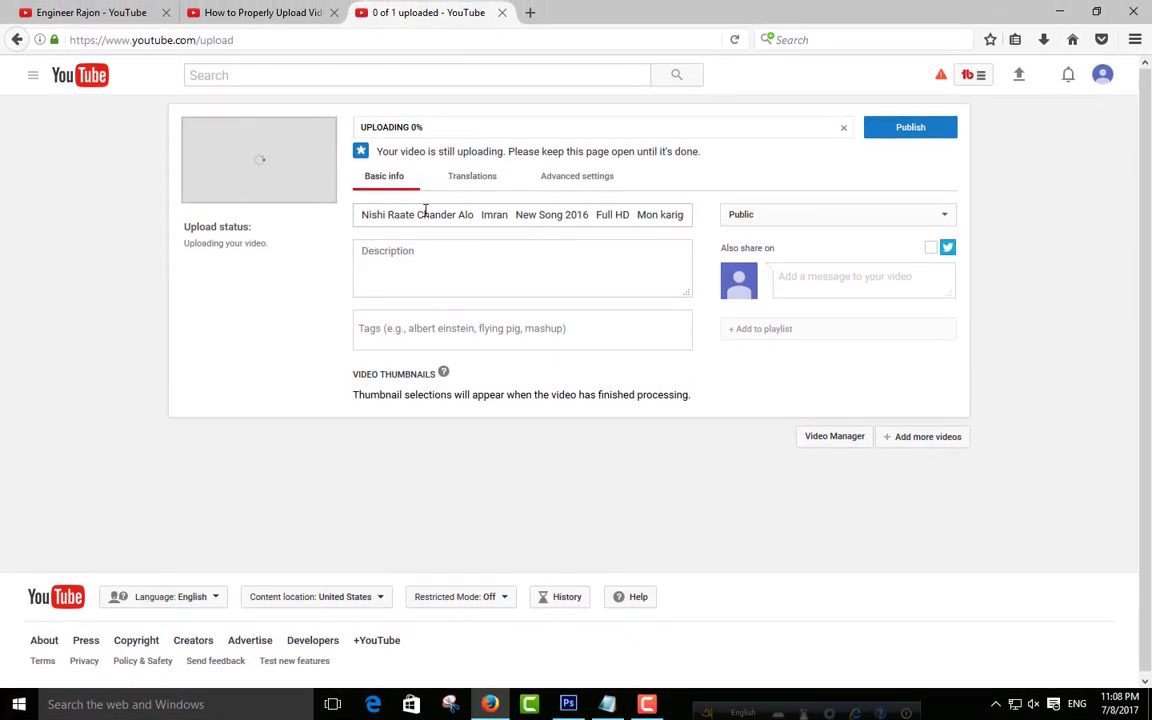
Step: Shorten the video title to "Nishi Raate Chander Alo Imran New Song 2016" by removing the text after the year
left_click_drag(593, 214, 729, 212)
key("BackSpace")
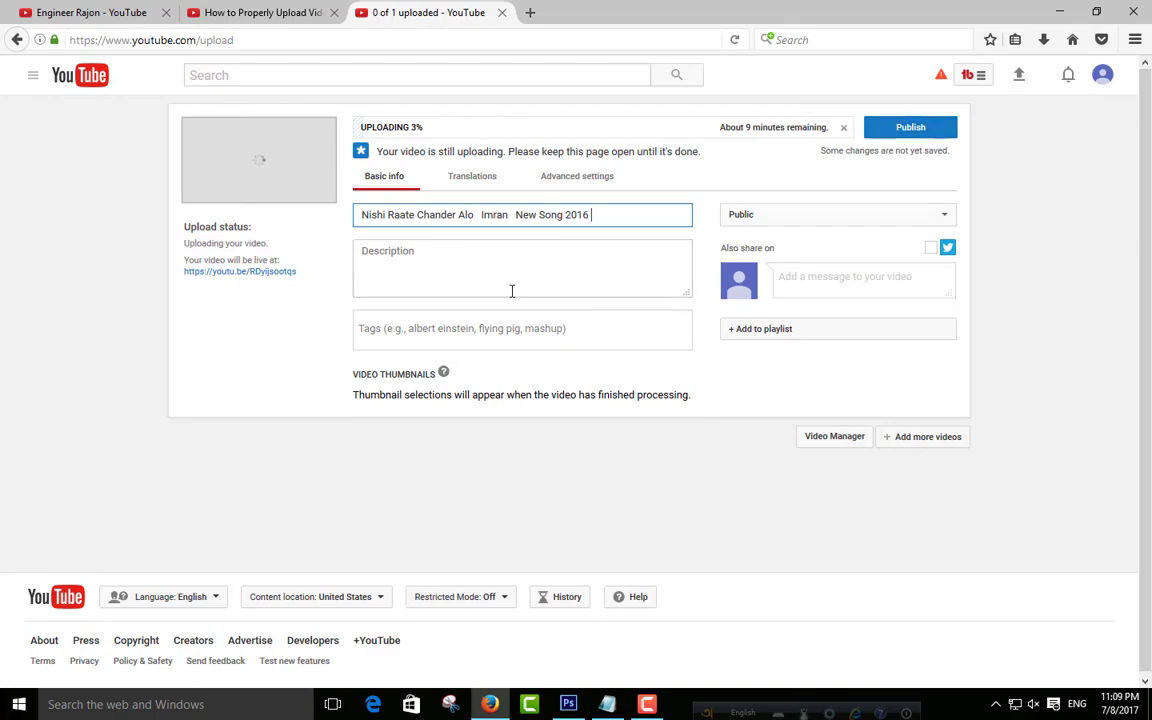
left_click(511, 290)
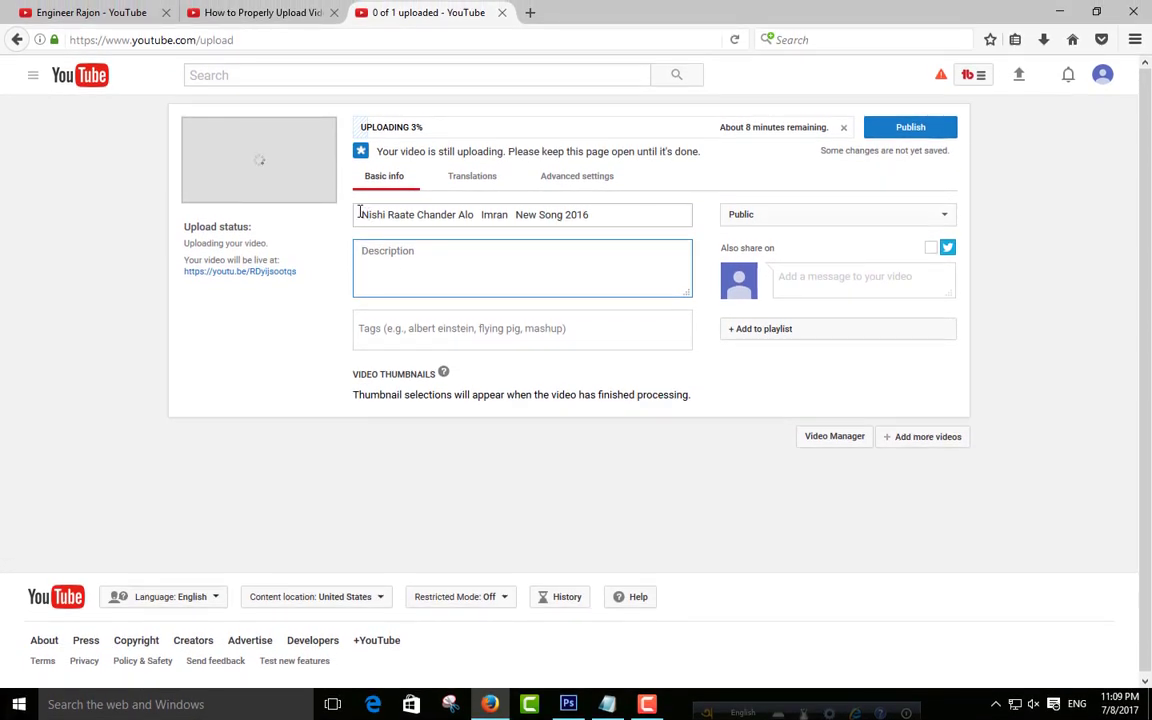
Step: Copy the complete shortened title of the uploading video
left_click(479, 214)
key("shift+Home")
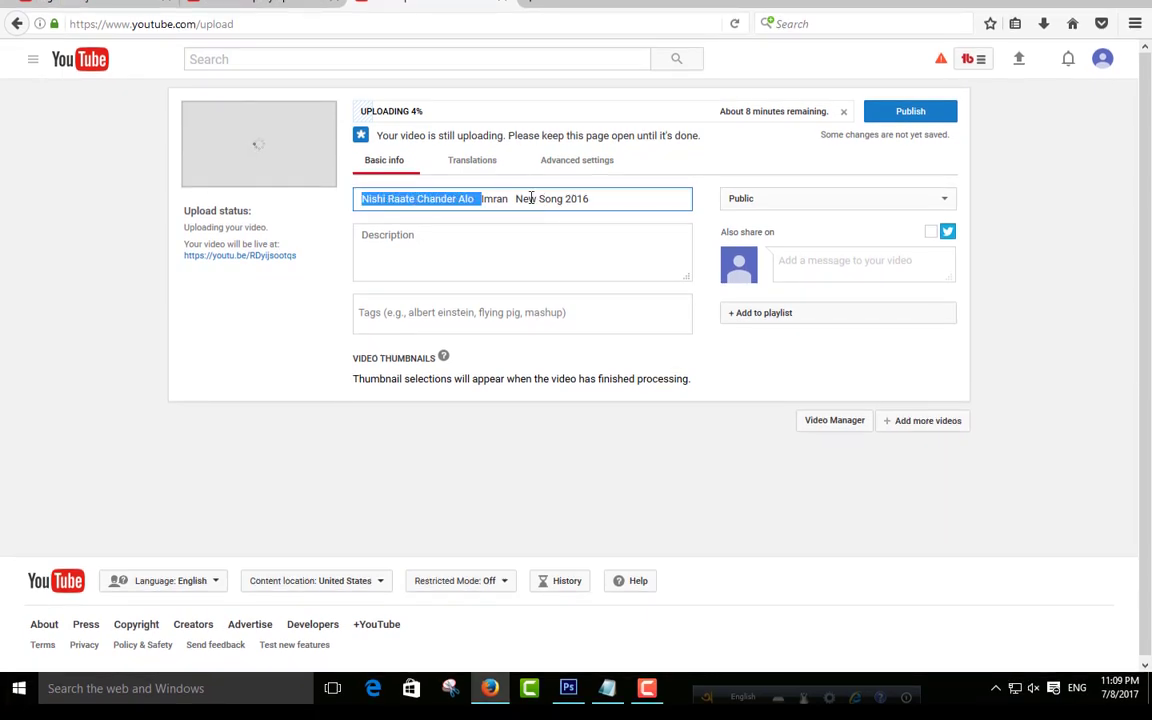
key("ctrl+a")
right_click(578, 198)
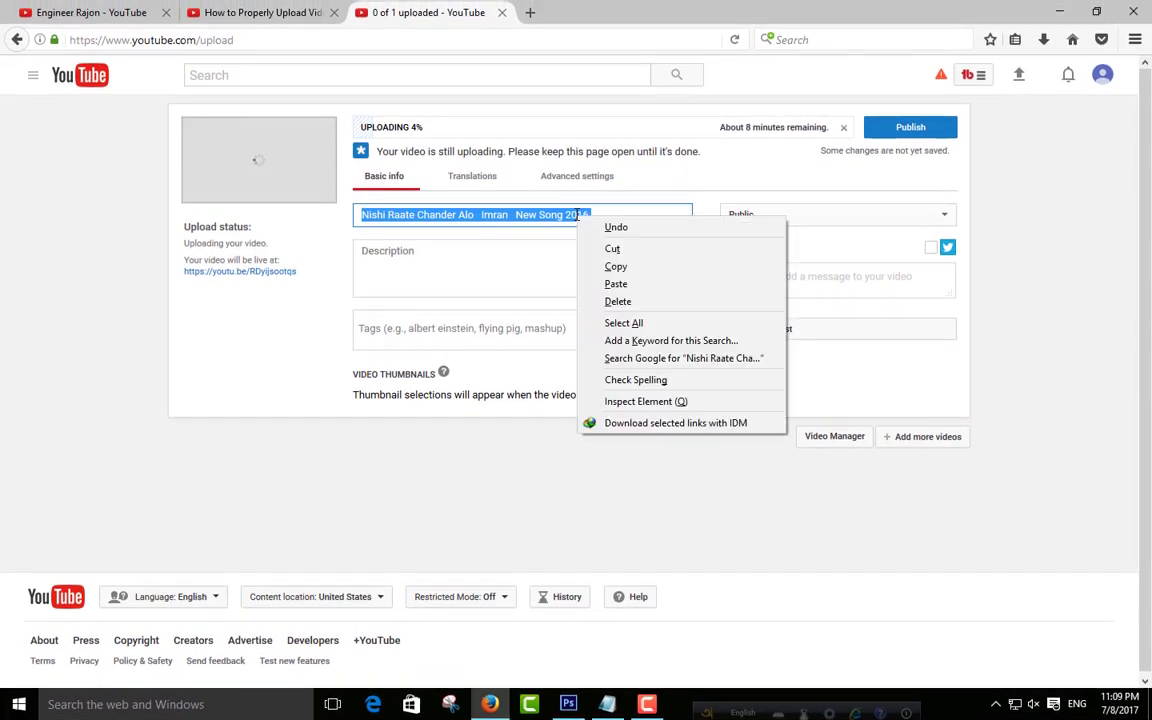
left_click(630, 268)
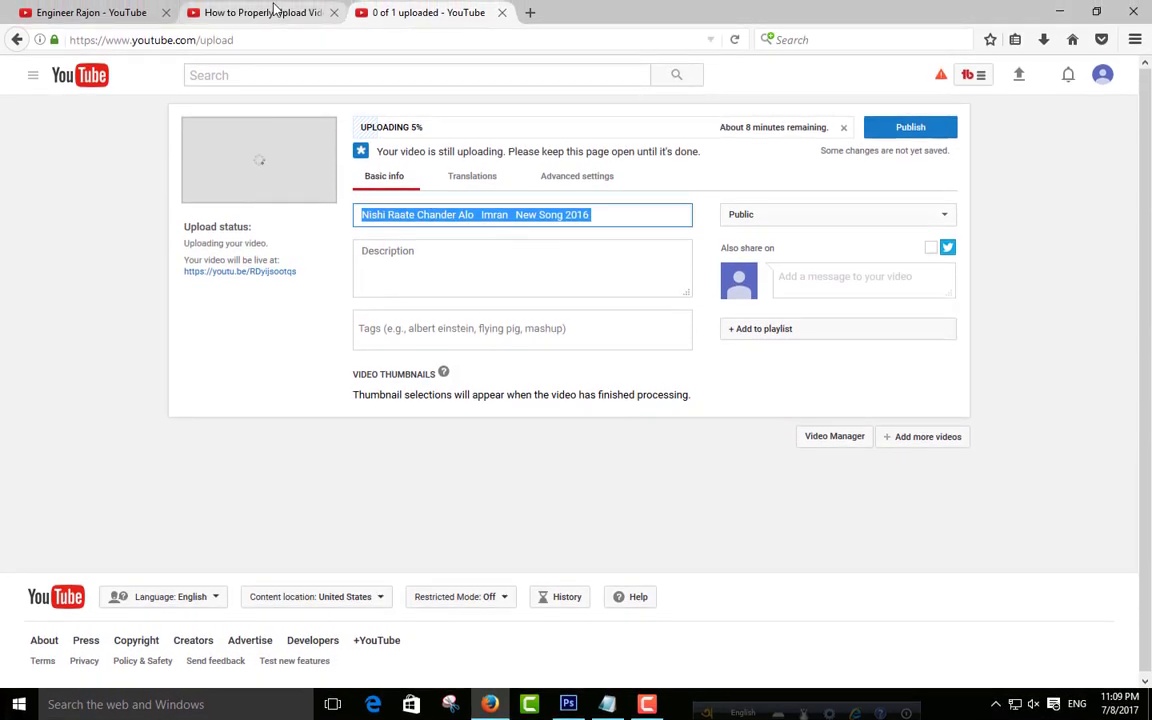
Step: Search YouTube for the copied title in the other open video's tab and look through how similar videos are titled
left_click(275, 10)
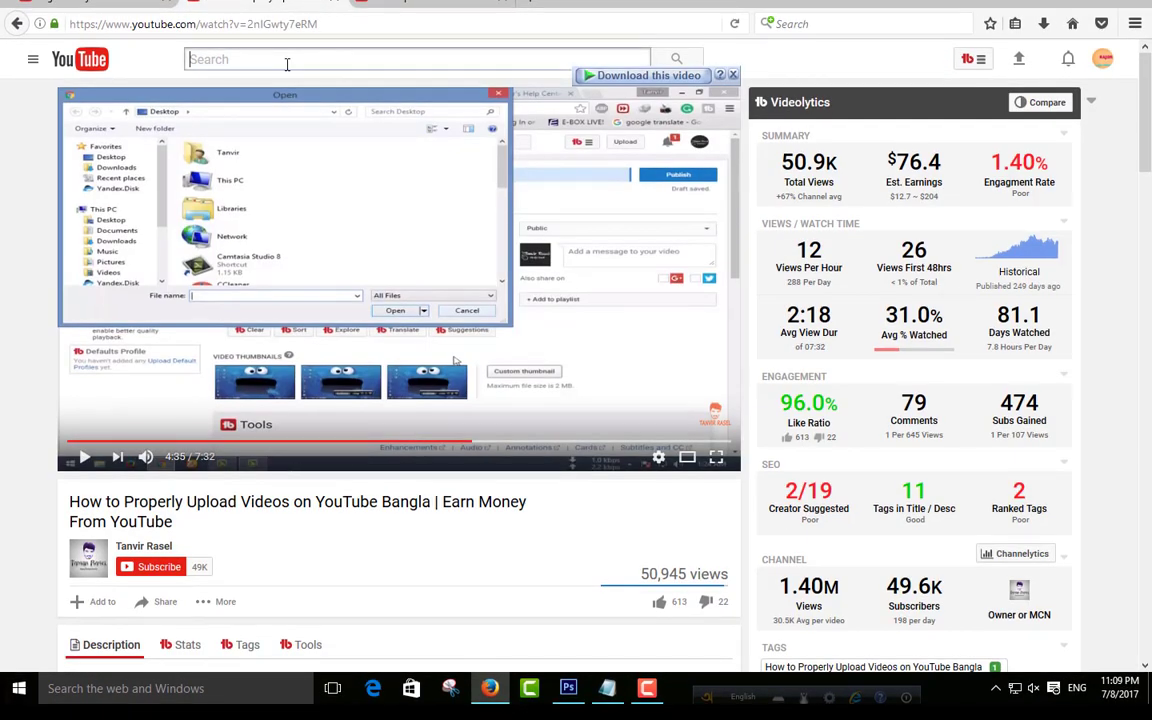
right_click(292, 63)
left_click(330, 128)
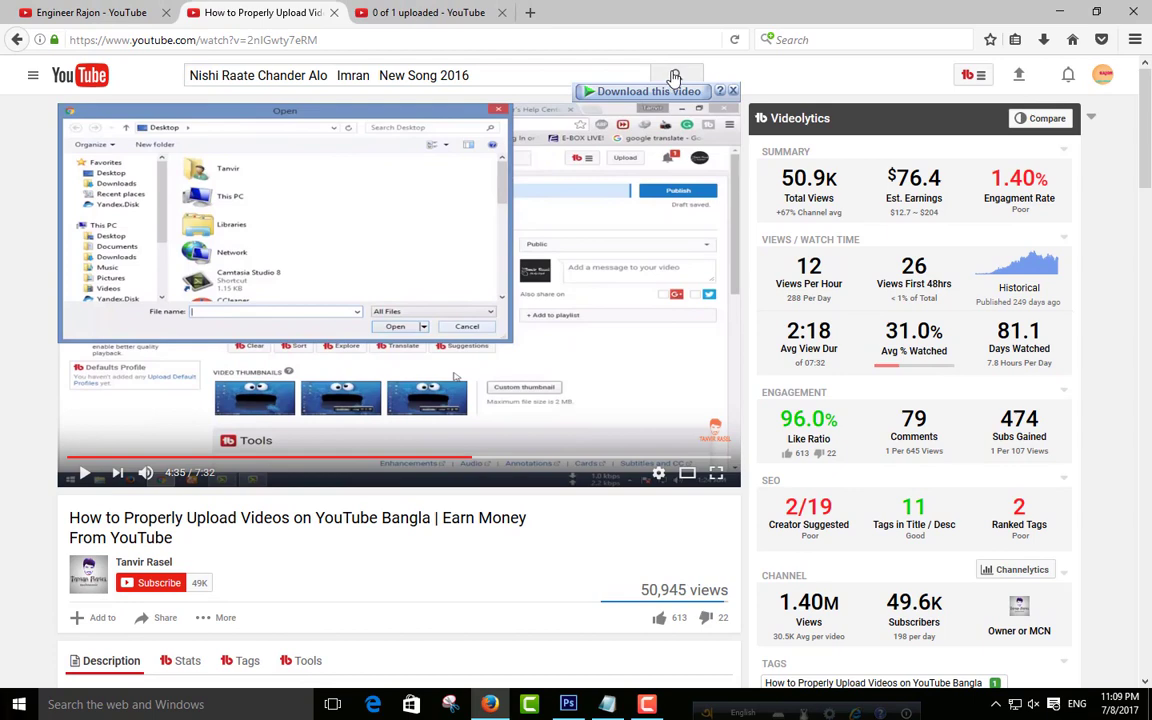
left_click(675, 78)
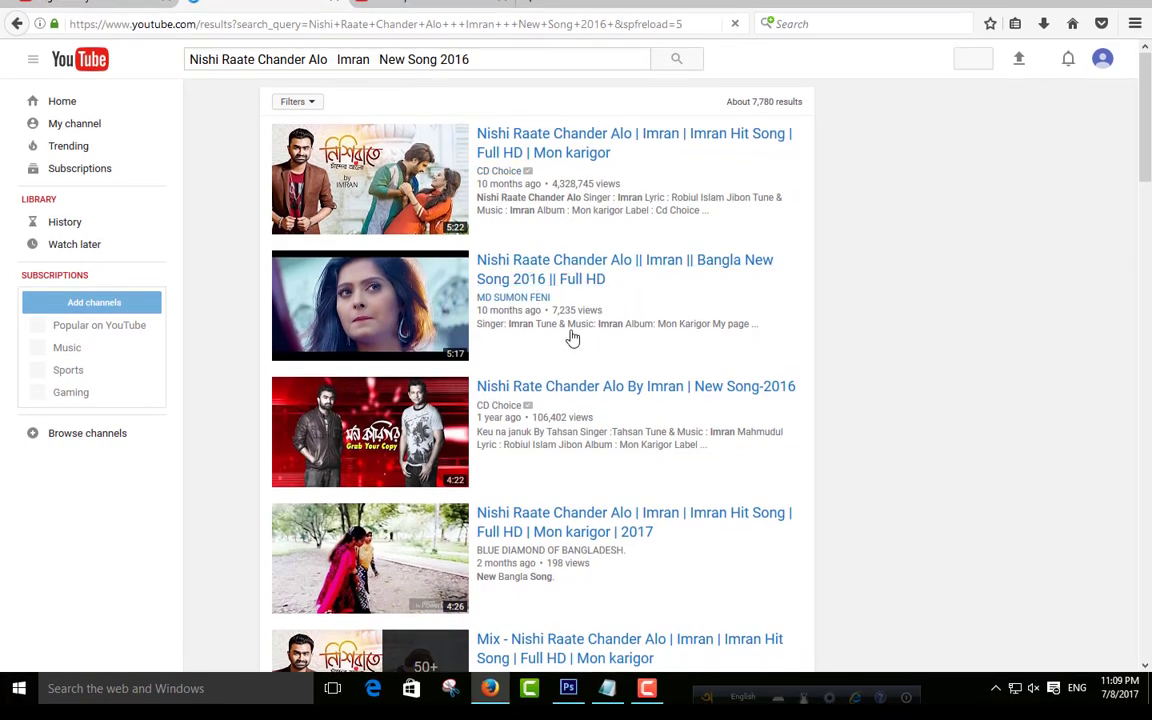
scroll(572, 339, "down", 2)
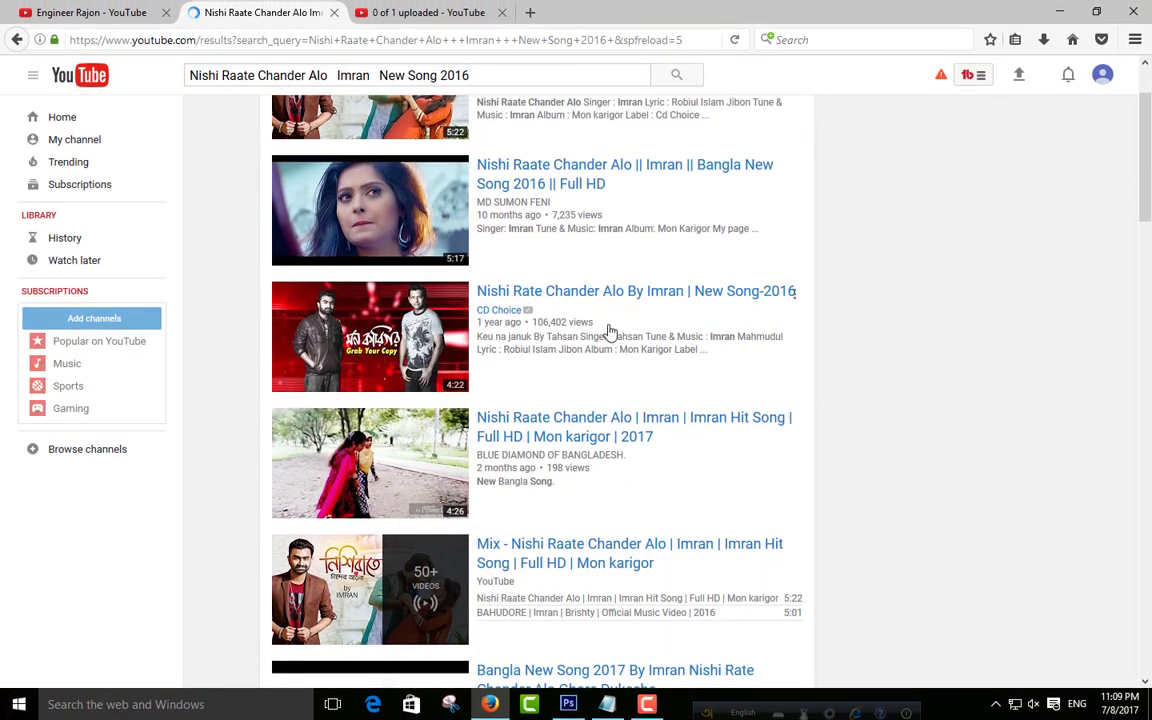
scroll(545, 445, "up", 2)
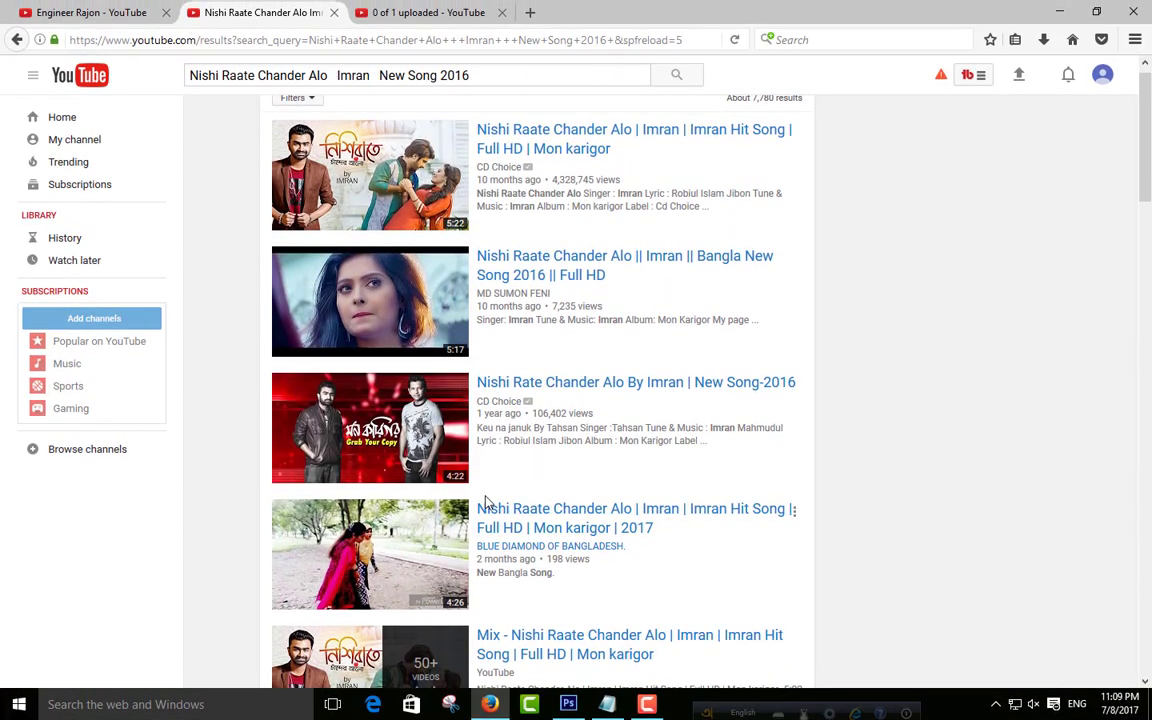
scroll(615, 330, "down", 2)
scroll(600, 266, "up", 2)
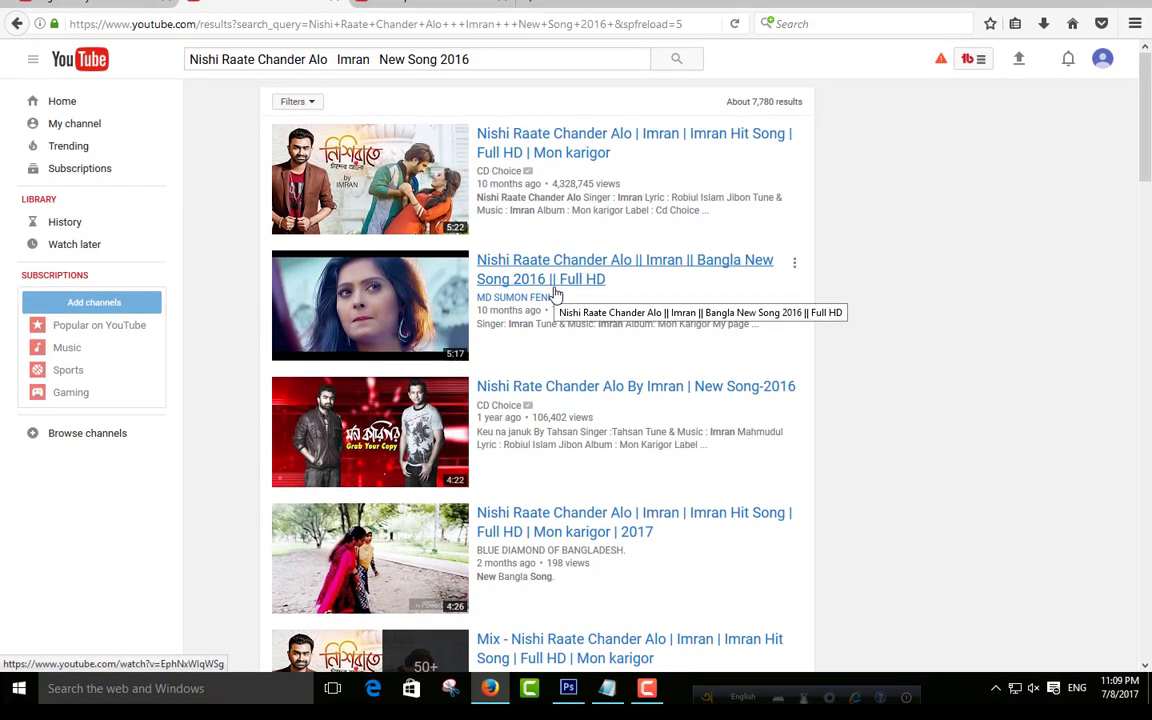
Step: Return to the upload tab and copy the full video title for use in the description
left_click(440, 12)
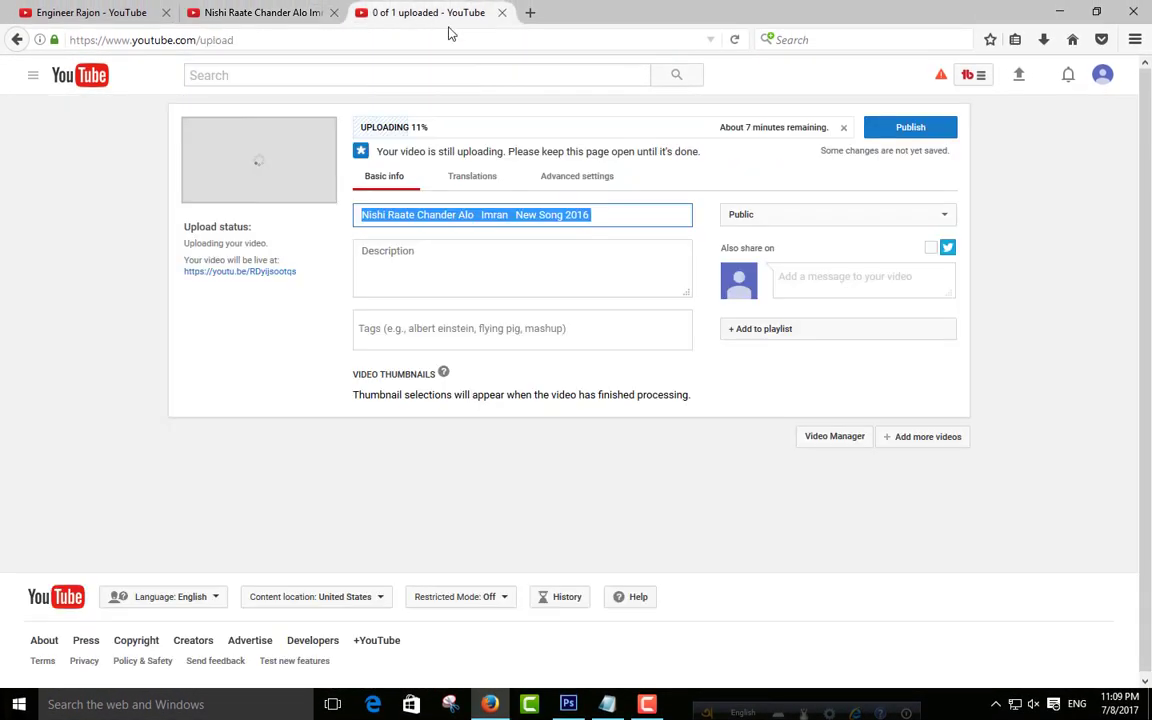
triple_click(625, 213)
left_click(488, 262)
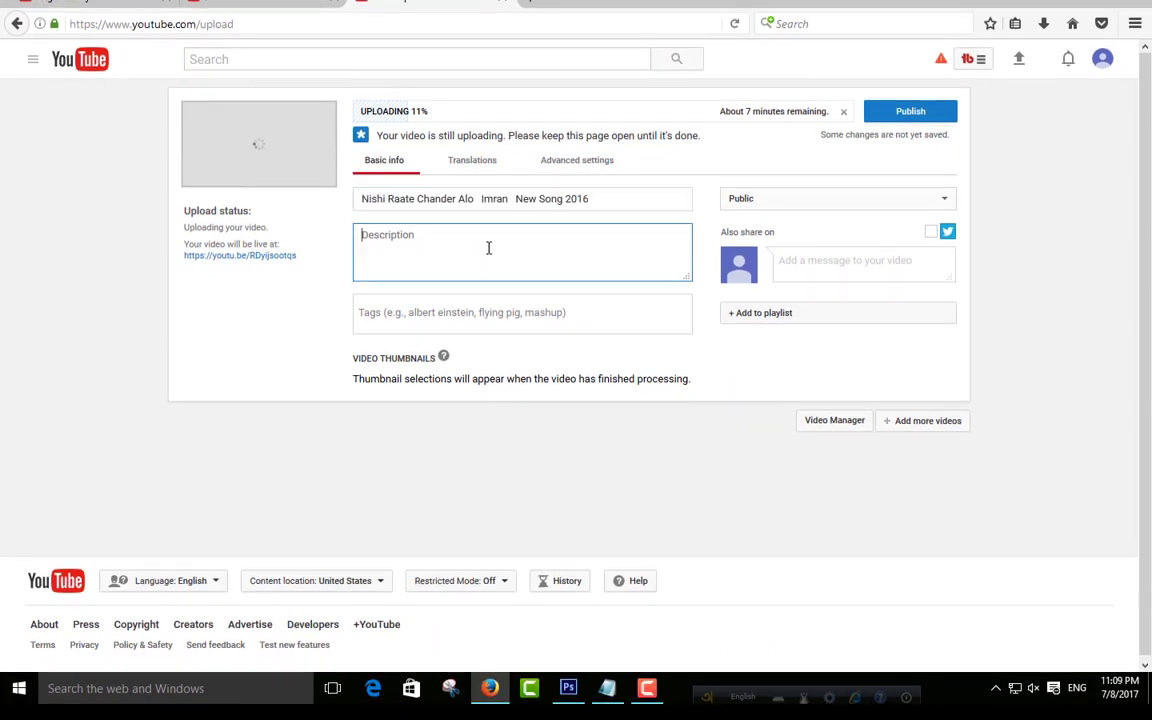
mouse_move(355, 215)
left_mouse_down()
mouse_move(592, 215)
mouse_move(360, 215)
left_mouse_up()
left_click(593, 212)
right_click(437, 201)
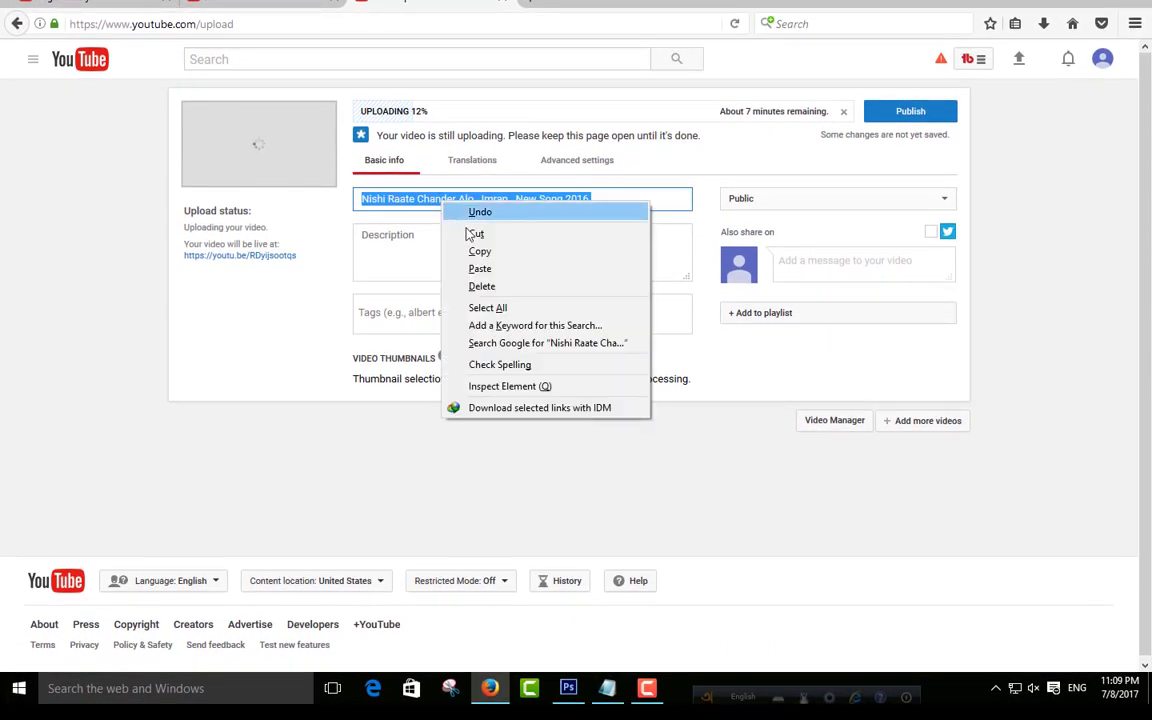
left_click(481, 241)
Step: Paste the title into the video description and replace its ending "2016" with a line break
left_click(427, 233)
right_click(427, 237)
left_click(477, 306)
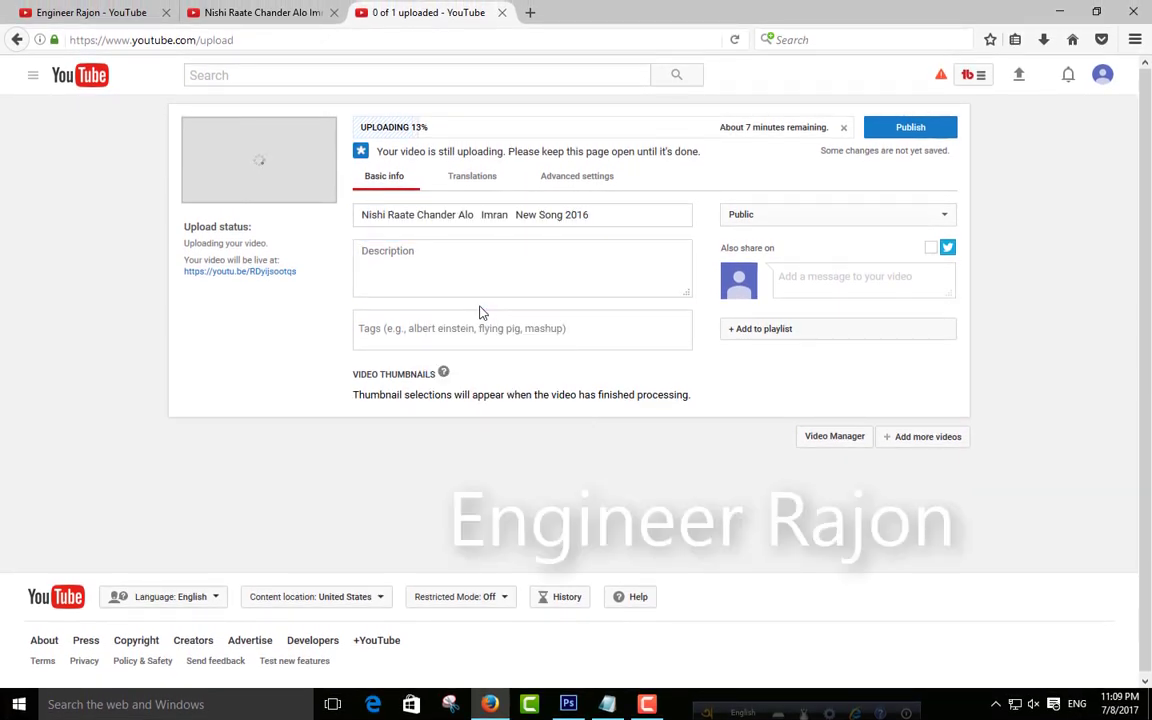
left_click(452, 247)
right_click(455, 252)
left_click(497, 302)
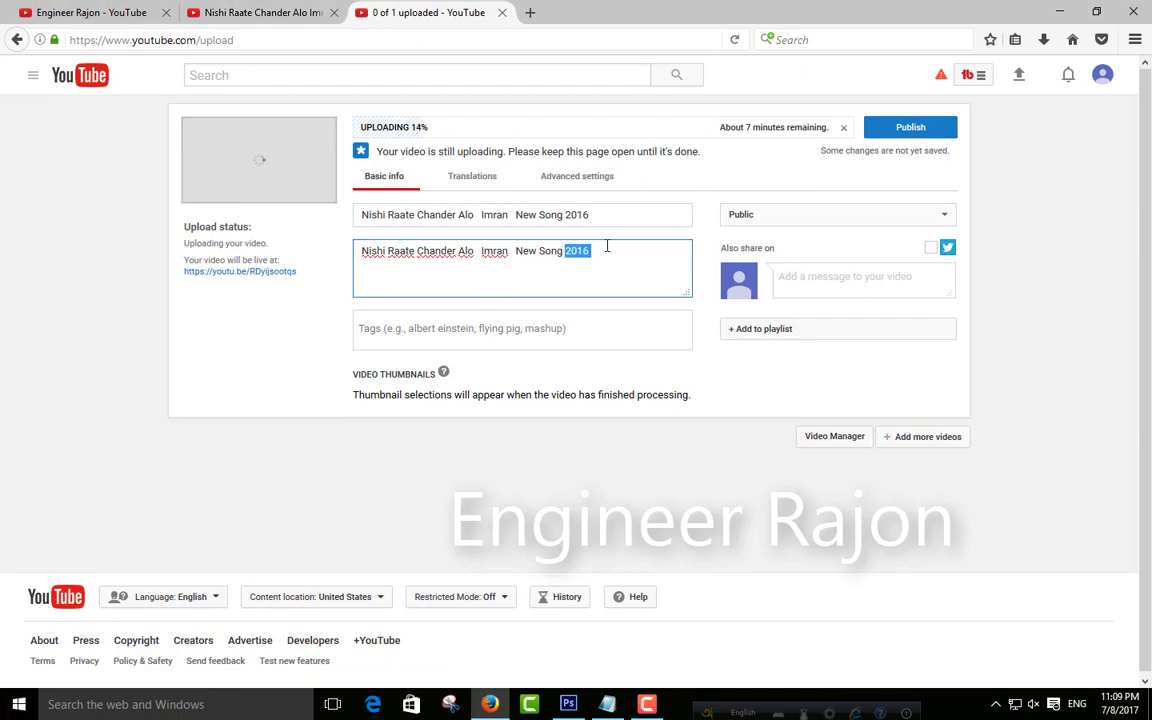
key("Return")
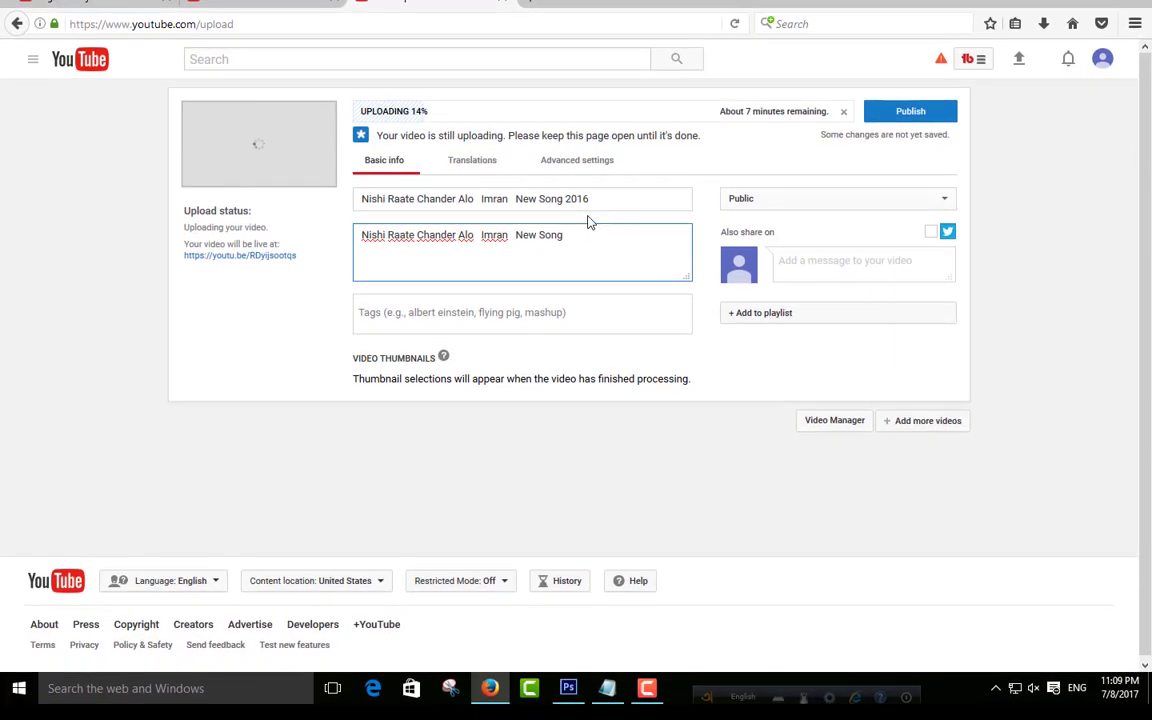
Step: Copy the song name "Nishi Raate Chander Alo" from the uploading video's title
left_click_drag(361, 199, 465, 201)
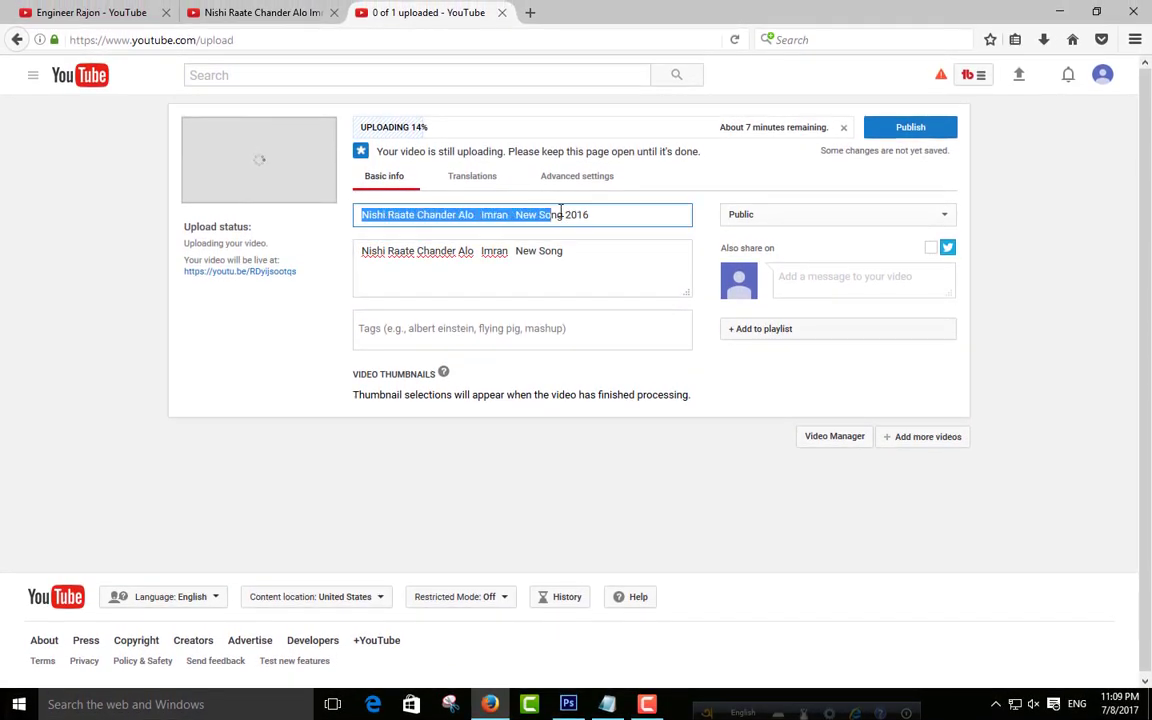
left_click_drag(561, 214, 596, 215)
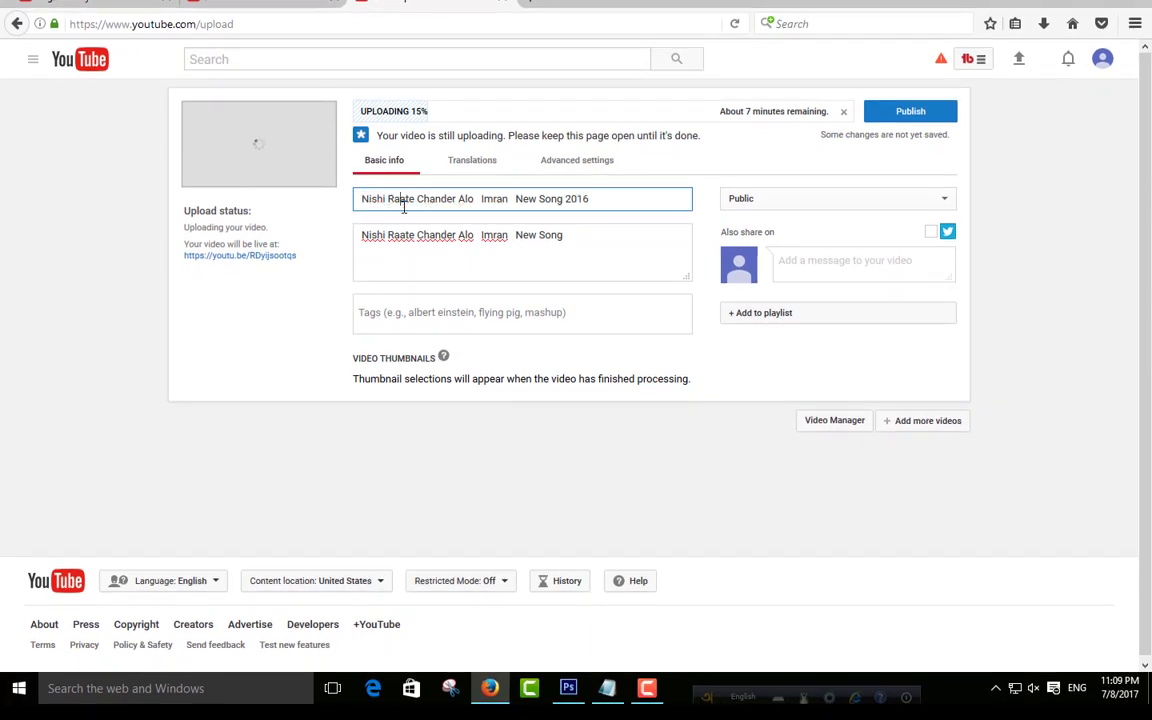
triple_click(404, 201)
left_click(474, 199)
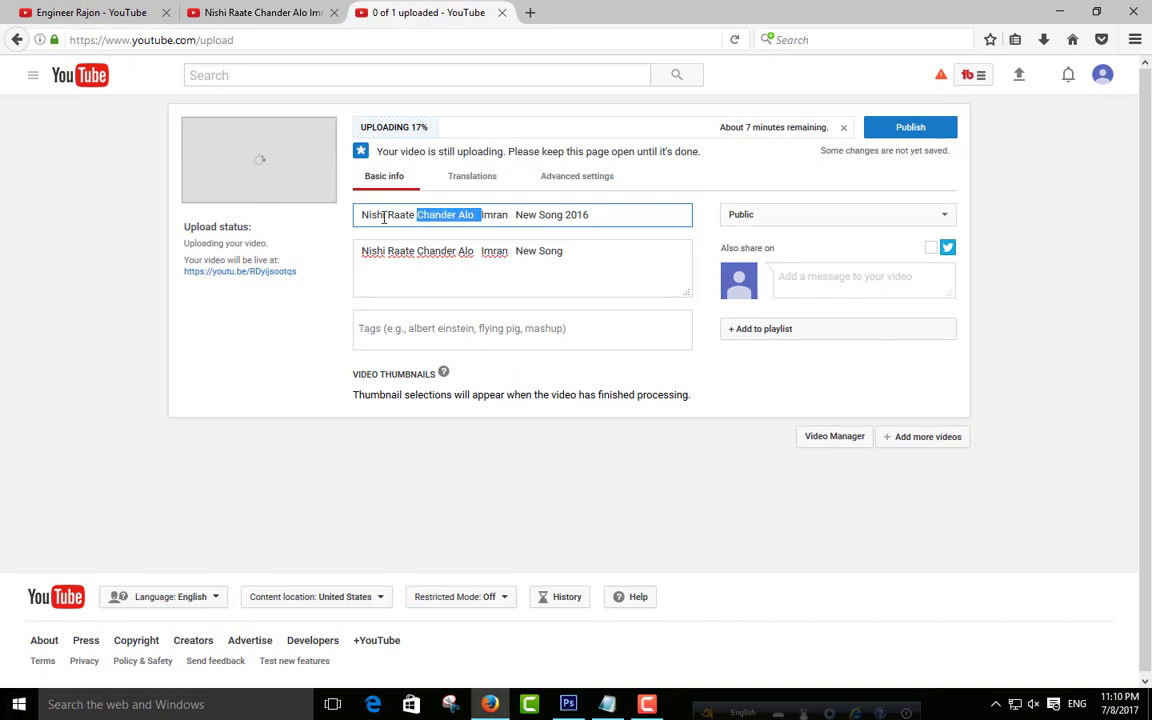
left_click_drag(384, 218, 356, 217)
right_click(402, 217)
left_click(437, 271)
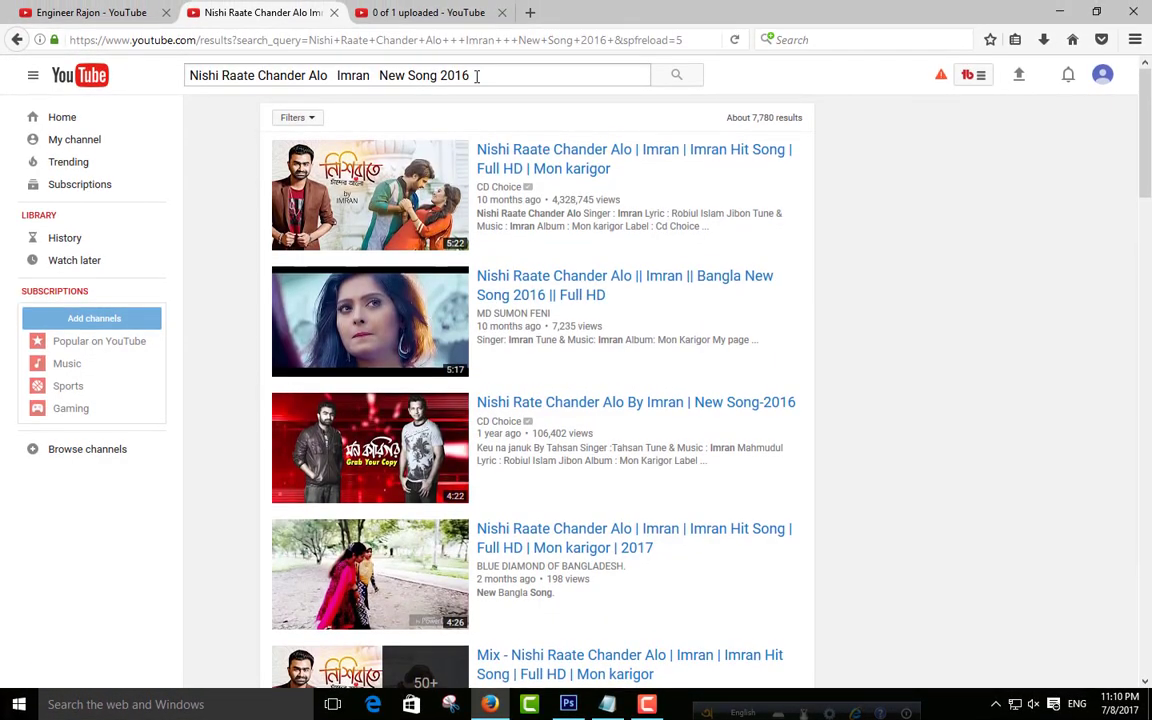
Step: Replace the query text in the open YouTube search results tab with the copied song name
left_click_drag(476, 59, 142, 41)
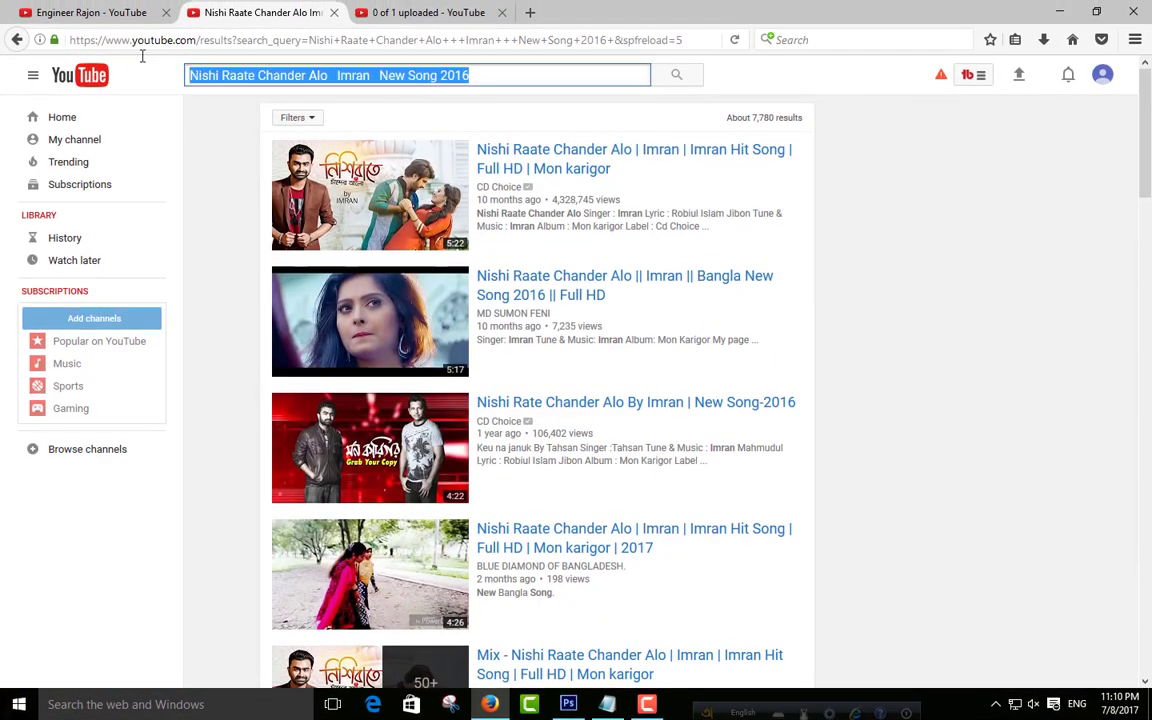
right_click(237, 60)
left_click(281, 79)
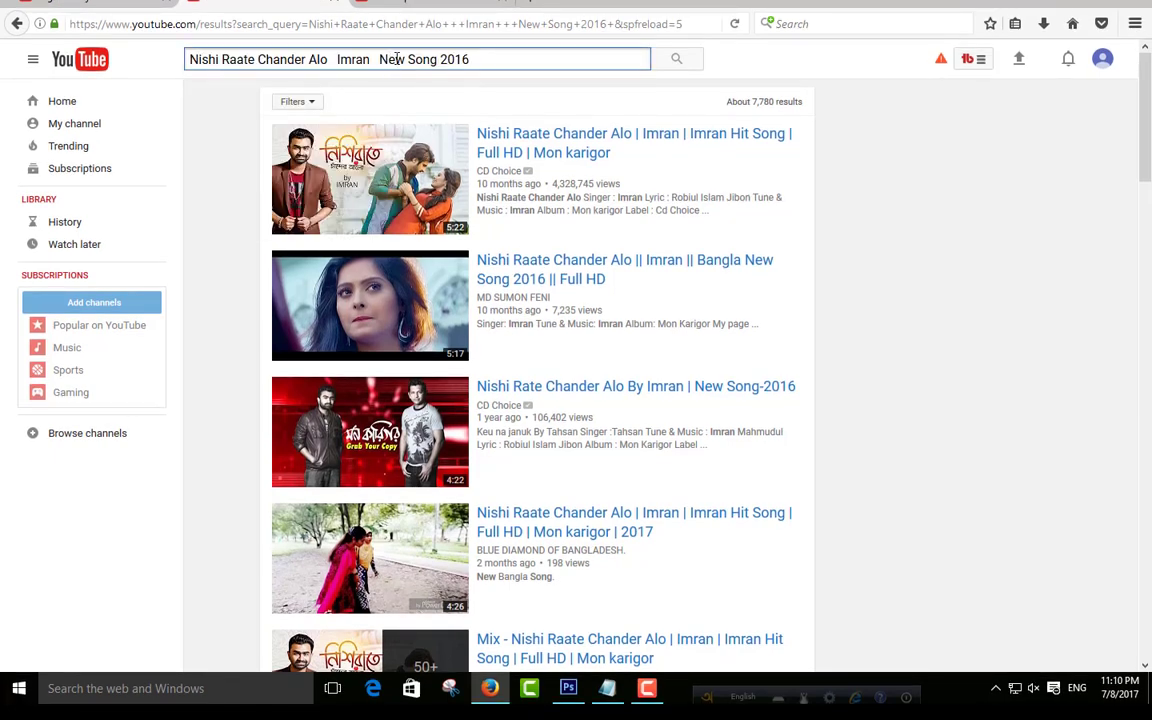
left_click_drag(447, 59, 178, 47)
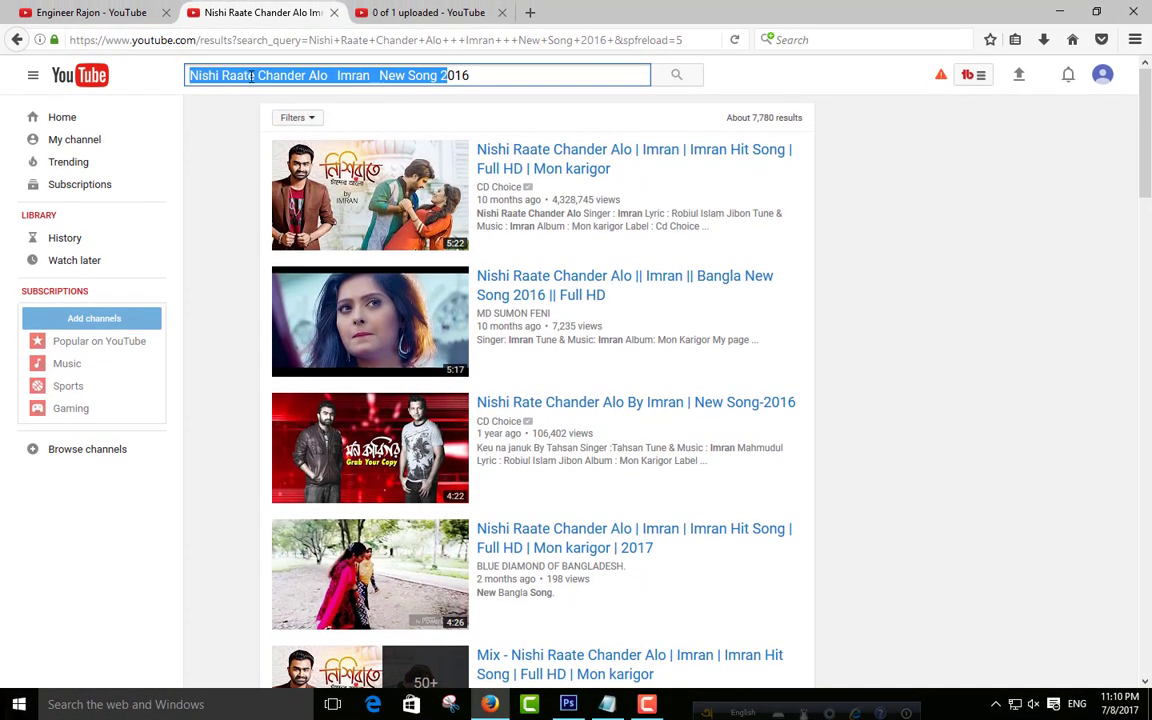
right_click(251, 76)
left_click(303, 128)
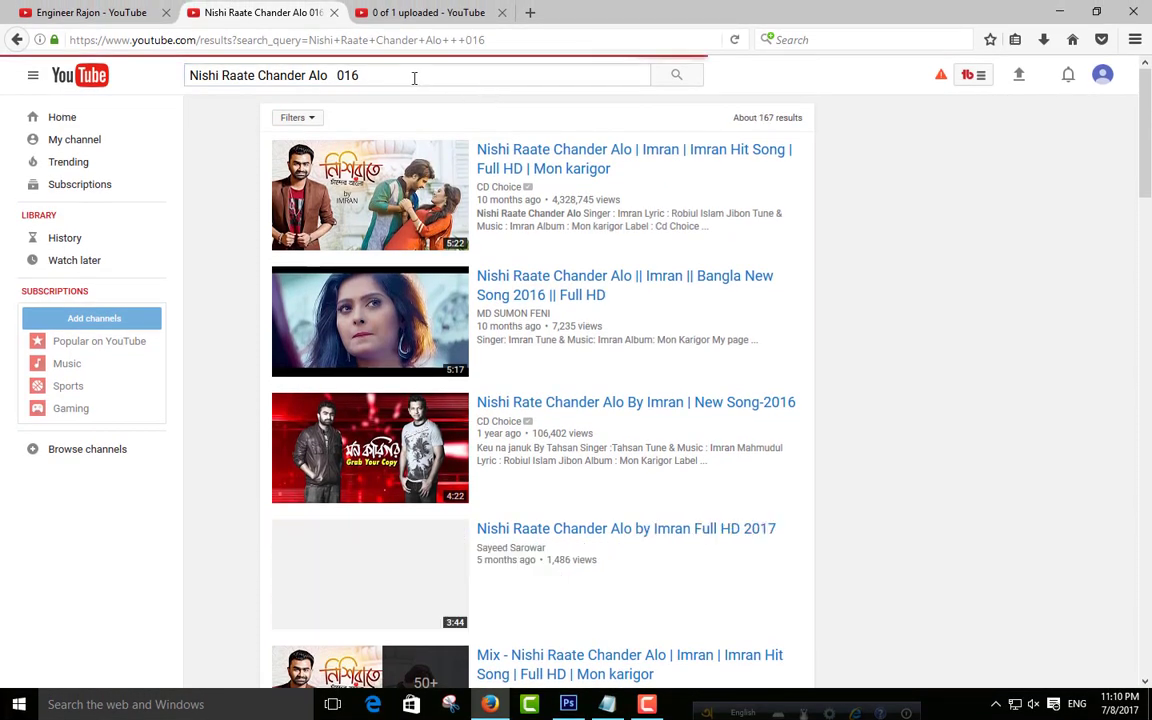
Step: Remove the leftover "016" from the query, search YouTube for "Nishi Raate Chander Alo" and look through the listed videos
left_click(418, 84)
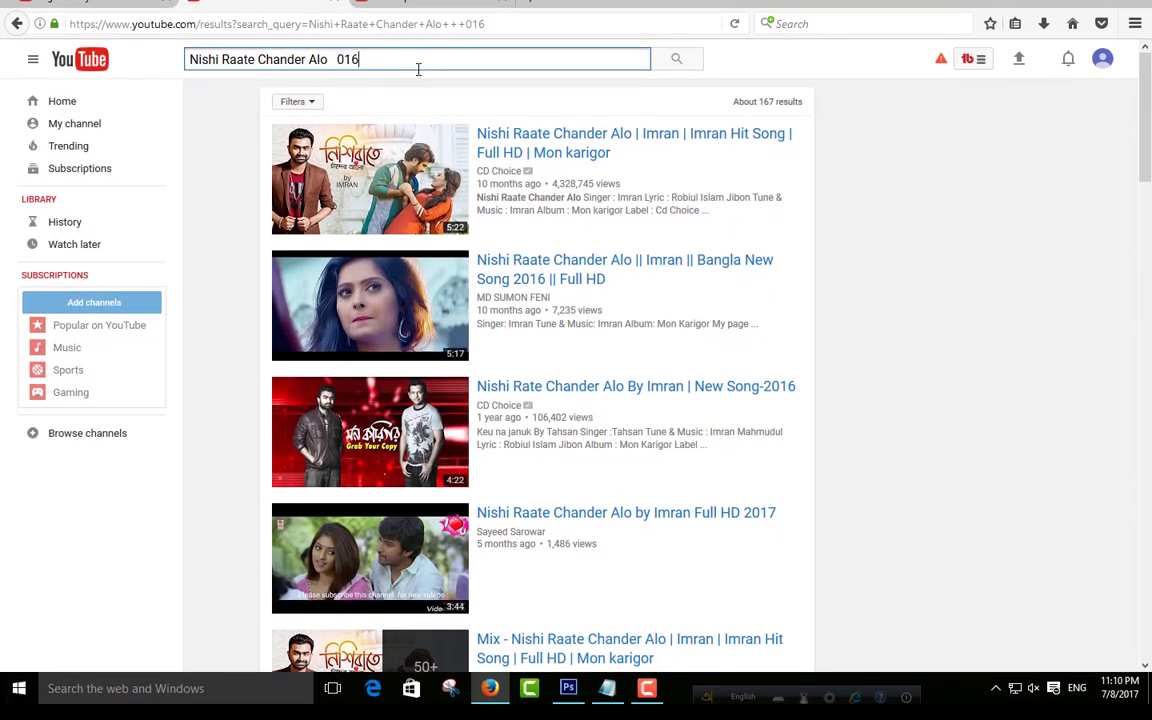
key("BackSpace")
key("BackSpace")
key("BackSpace")
key("BackSpace")
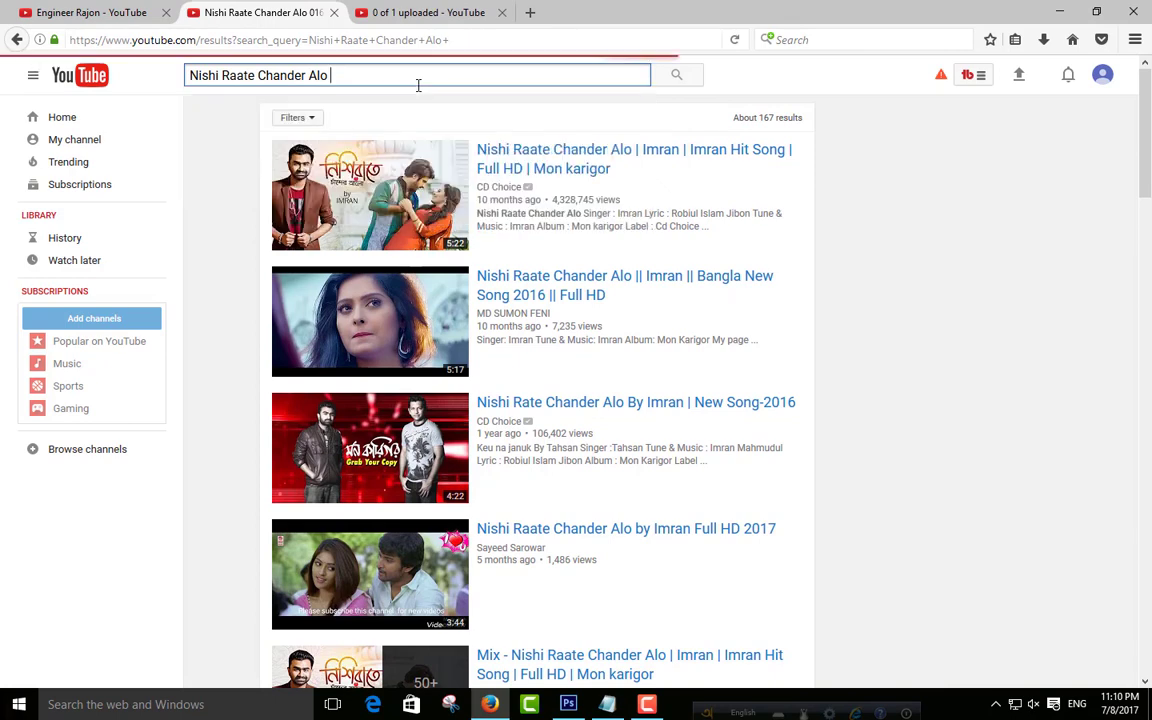
left_click(675, 82)
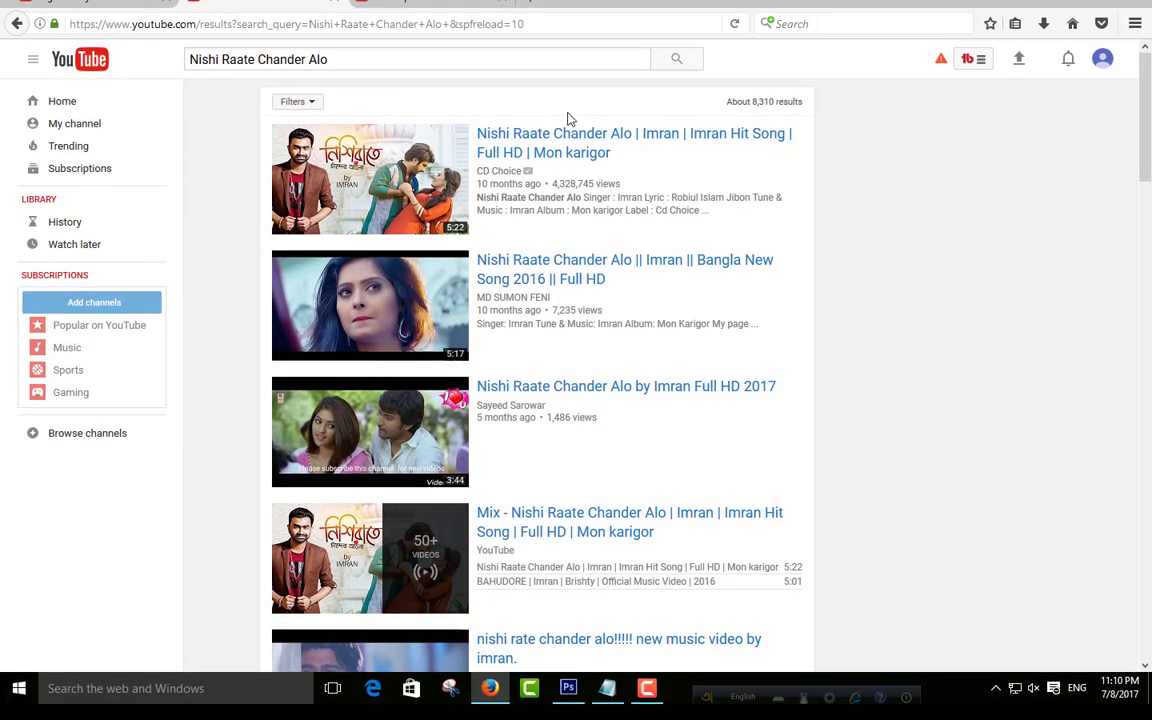
scroll(475, 342, "down", 1)
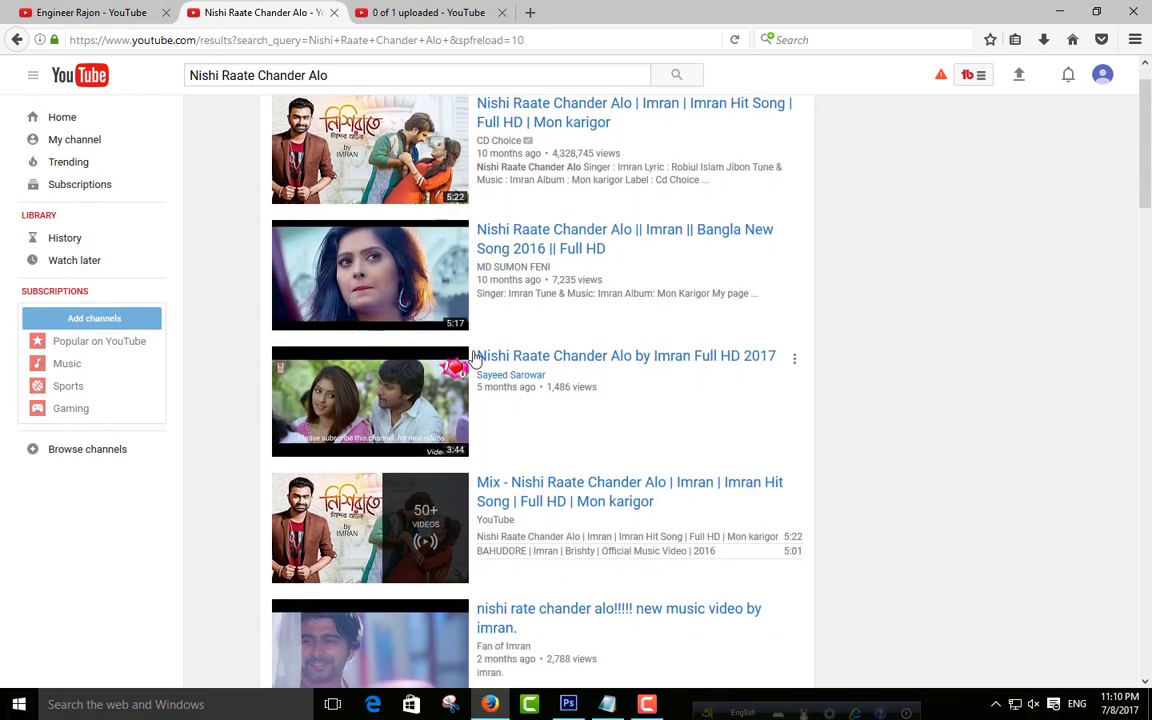
scroll(475, 358, "down", 10)
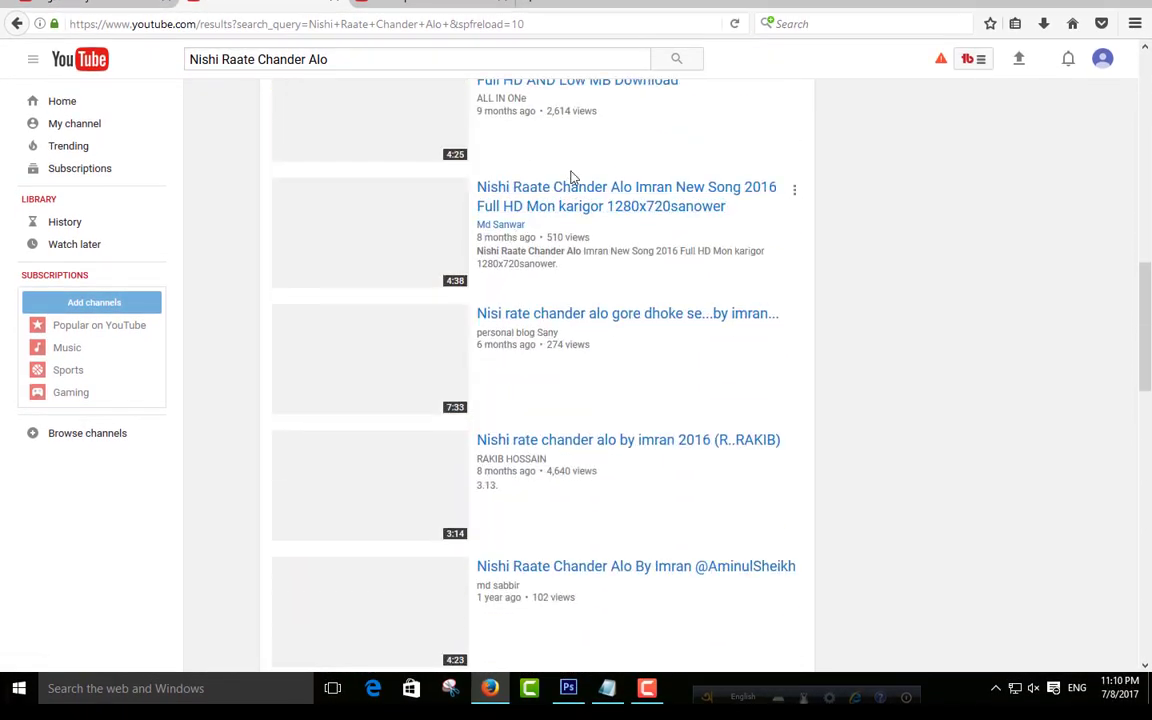
scroll(822, 320, "up", 15)
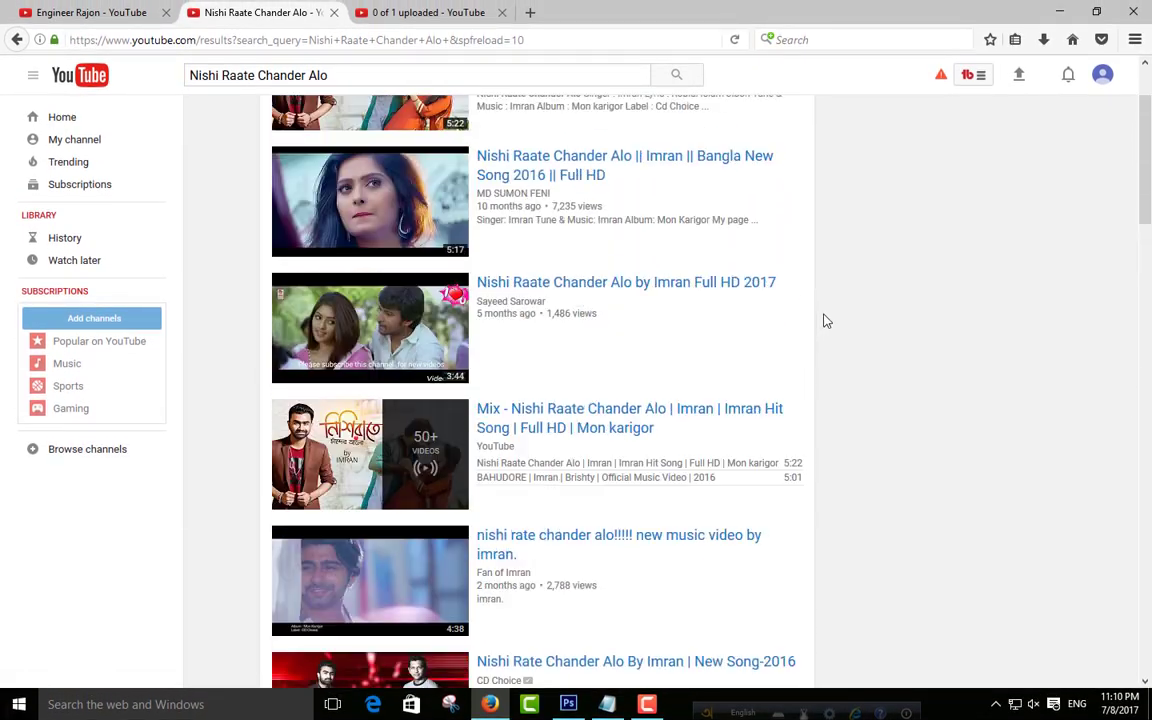
scroll(826, 320, "up", 3)
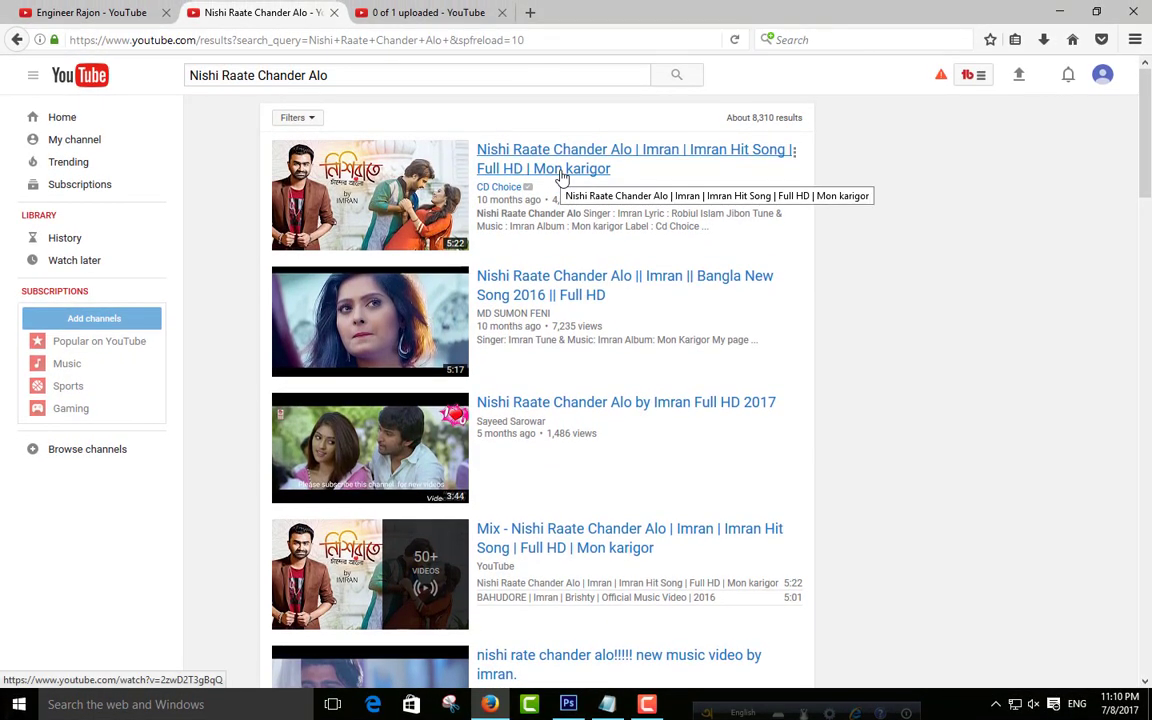
Step: Open the first result, by CD Choice, in a new tab, pause its playback and expand its full description
right_click(609, 159)
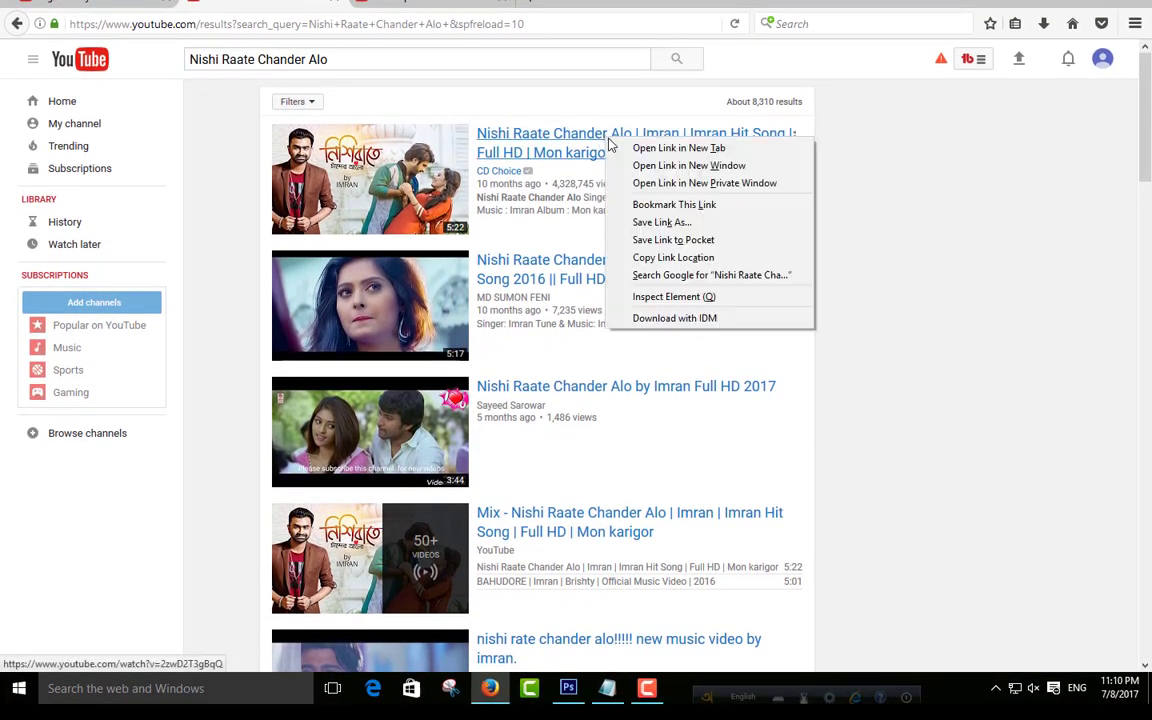
left_click(660, 148)
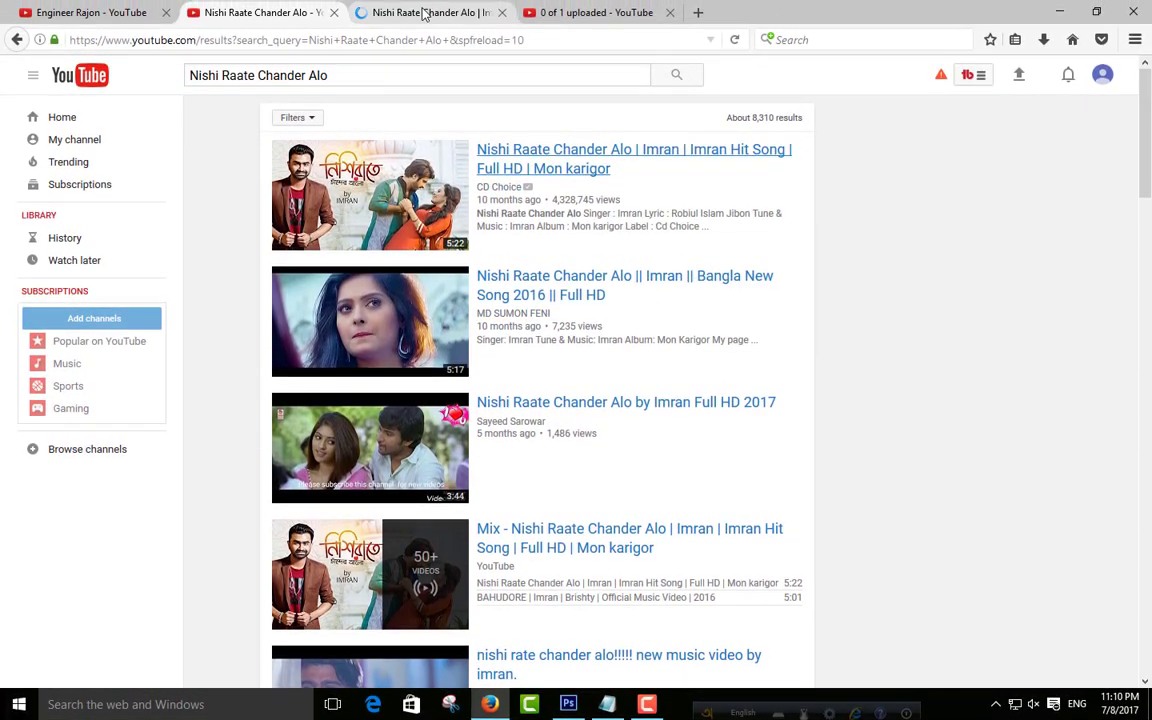
left_click(424, 12)
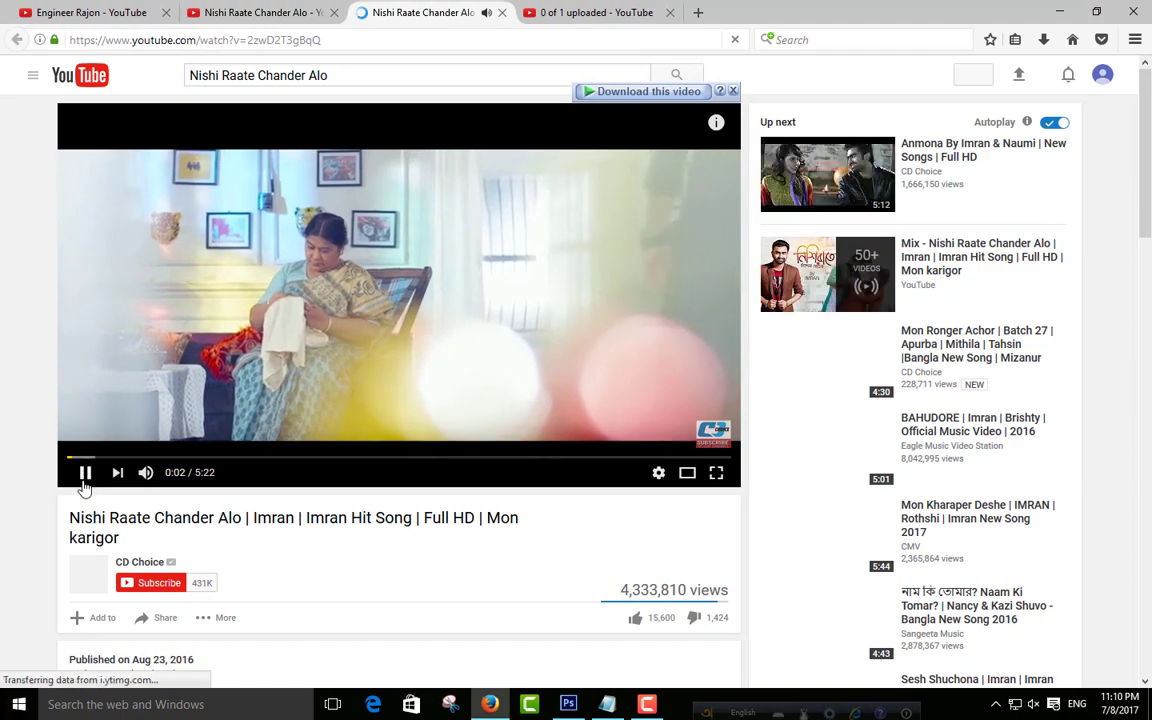
left_click(85, 480)
scroll(393, 570, "down", 3)
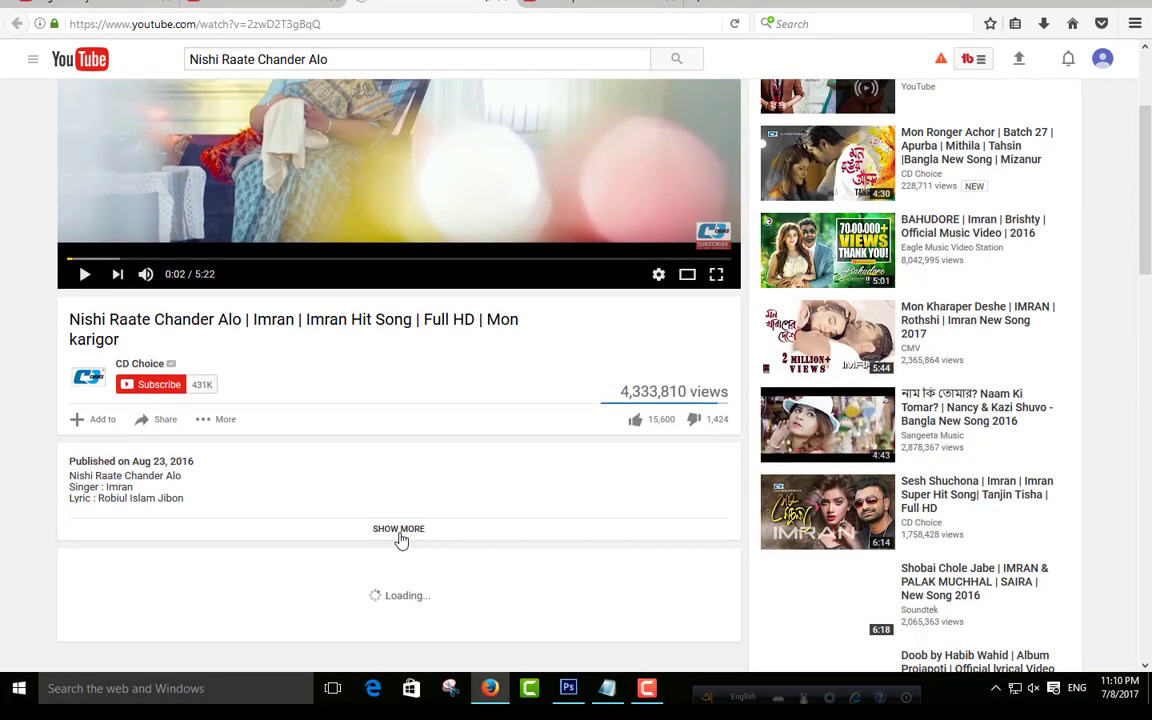
double_click(400, 540)
scroll(73, 311, "down", 3)
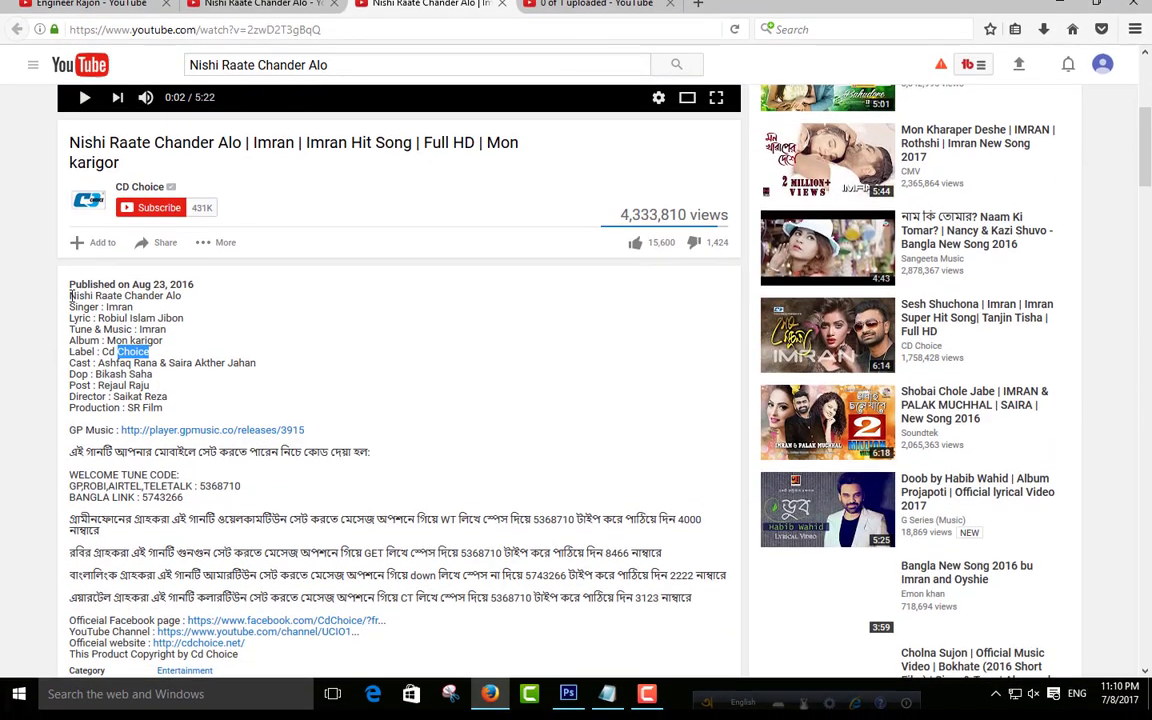
Step: Examine the song credits, links and other details in the CD Choice video's description
left_click_drag(70, 307, 178, 306)
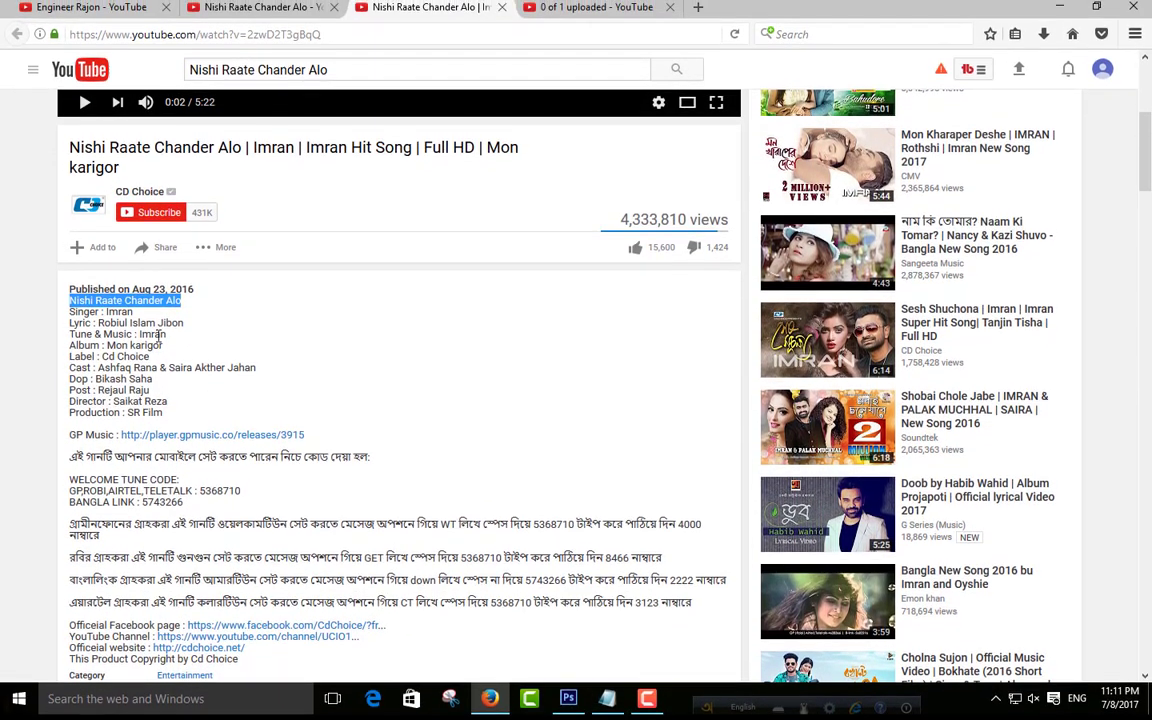
left_click(128, 312)
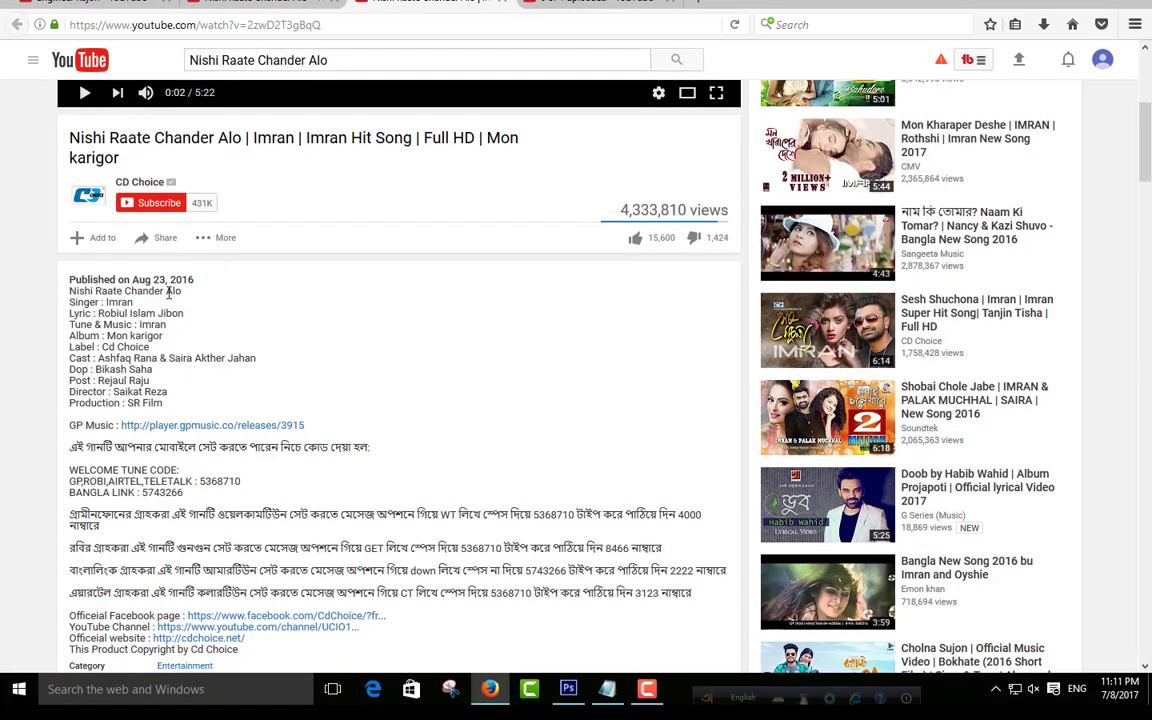
left_click_drag(67, 295, 220, 314)
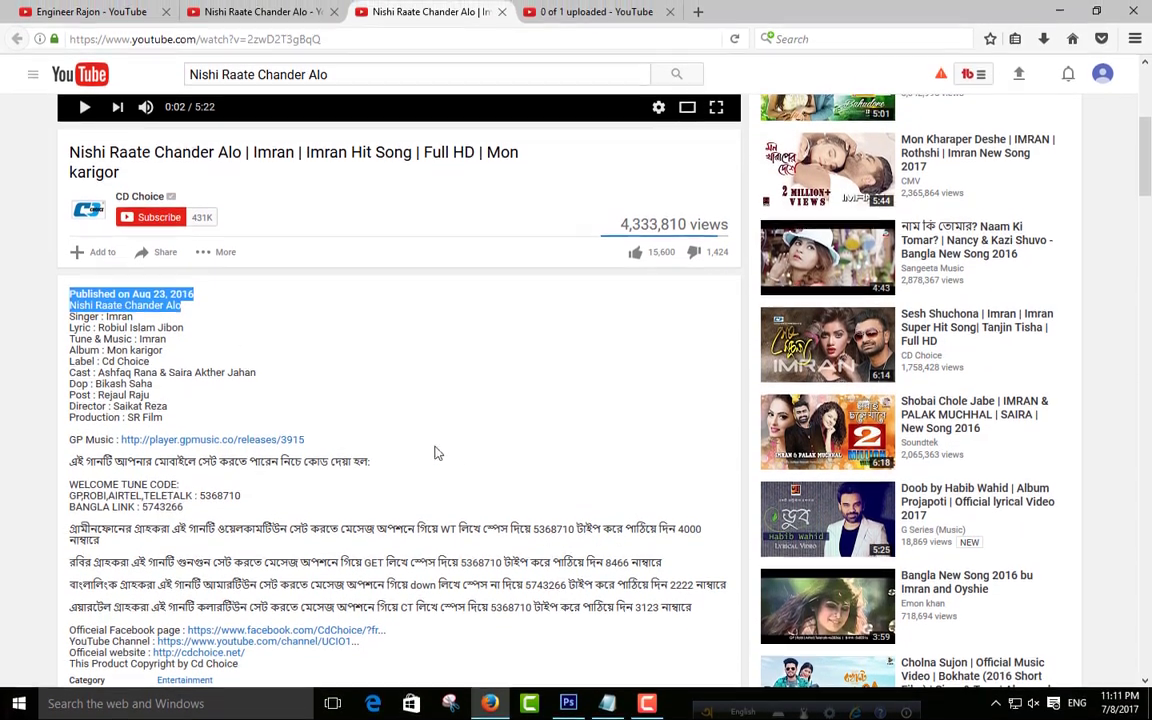
left_click(462, 440)
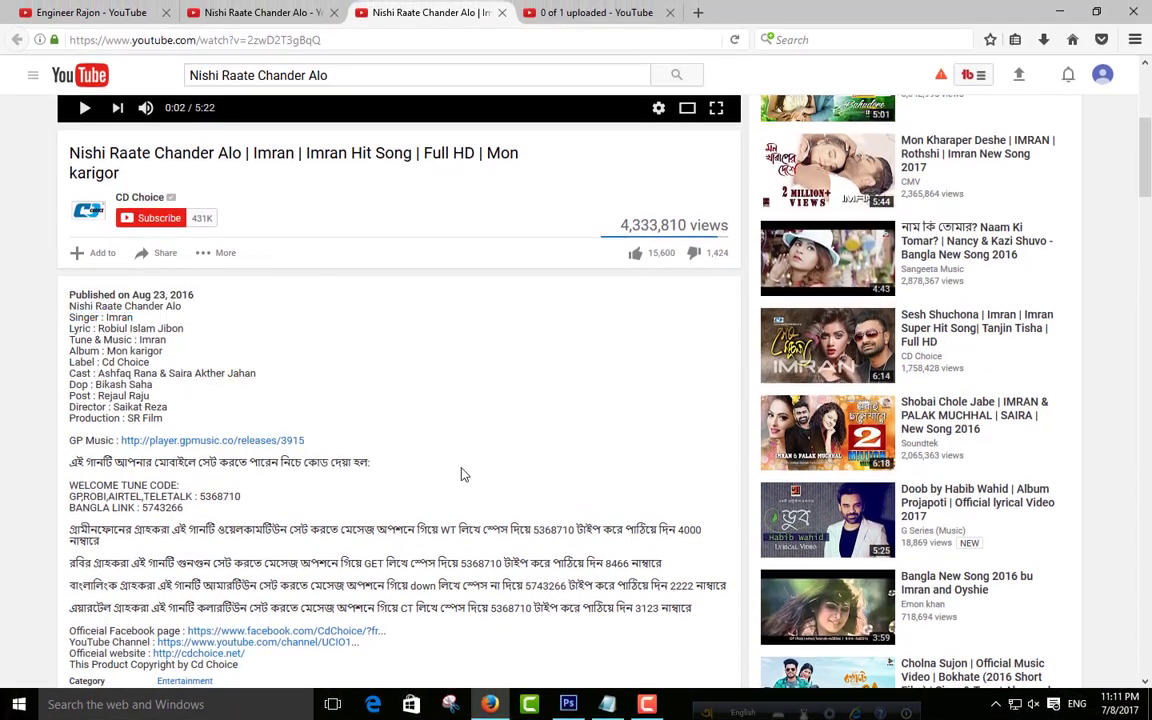
scroll(445, 455, "down", 5)
scroll(437, 432, "up", 3)
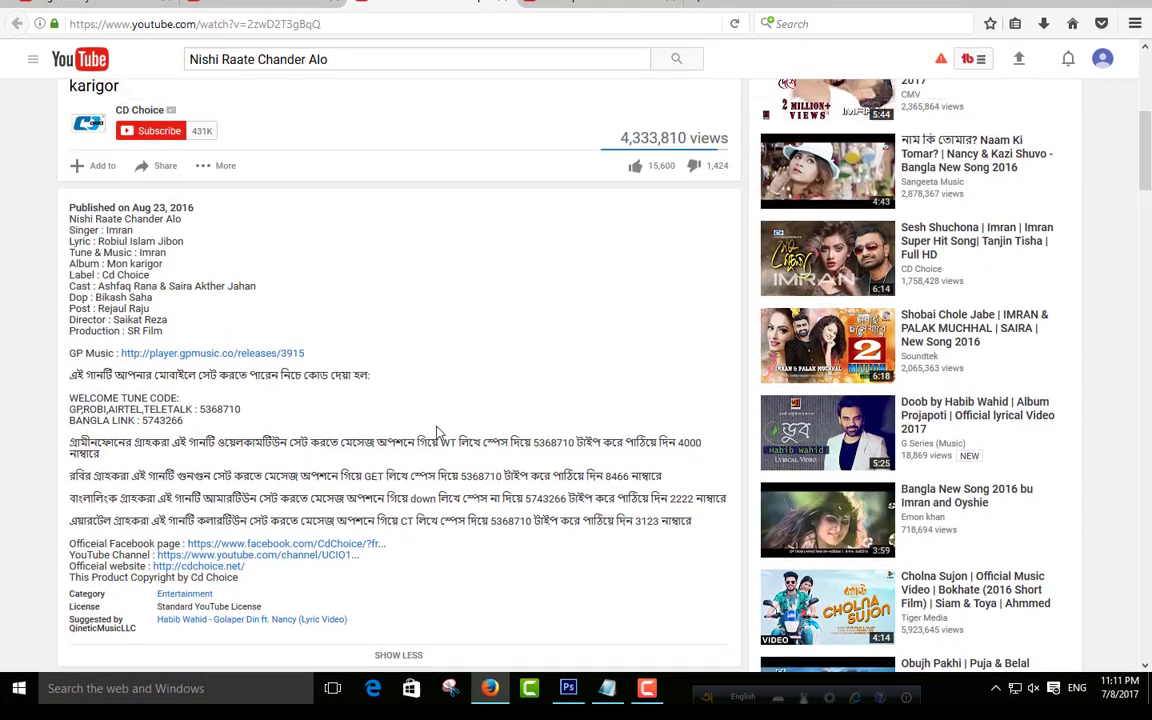
scroll(437, 432, "up", 10)
Step: Return to the upload tab, copy "Nishi Raate Chander Alo" from the title and add it as a tag
left_click(589, 4)
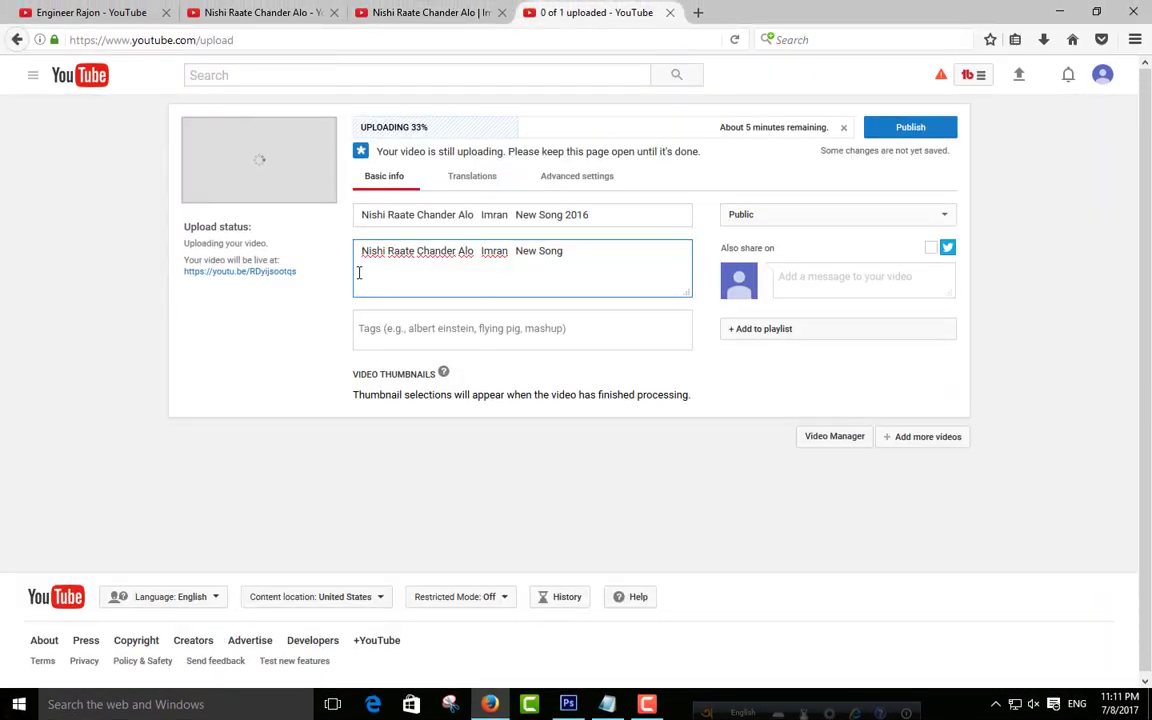
left_click_drag(361, 252, 599, 249)
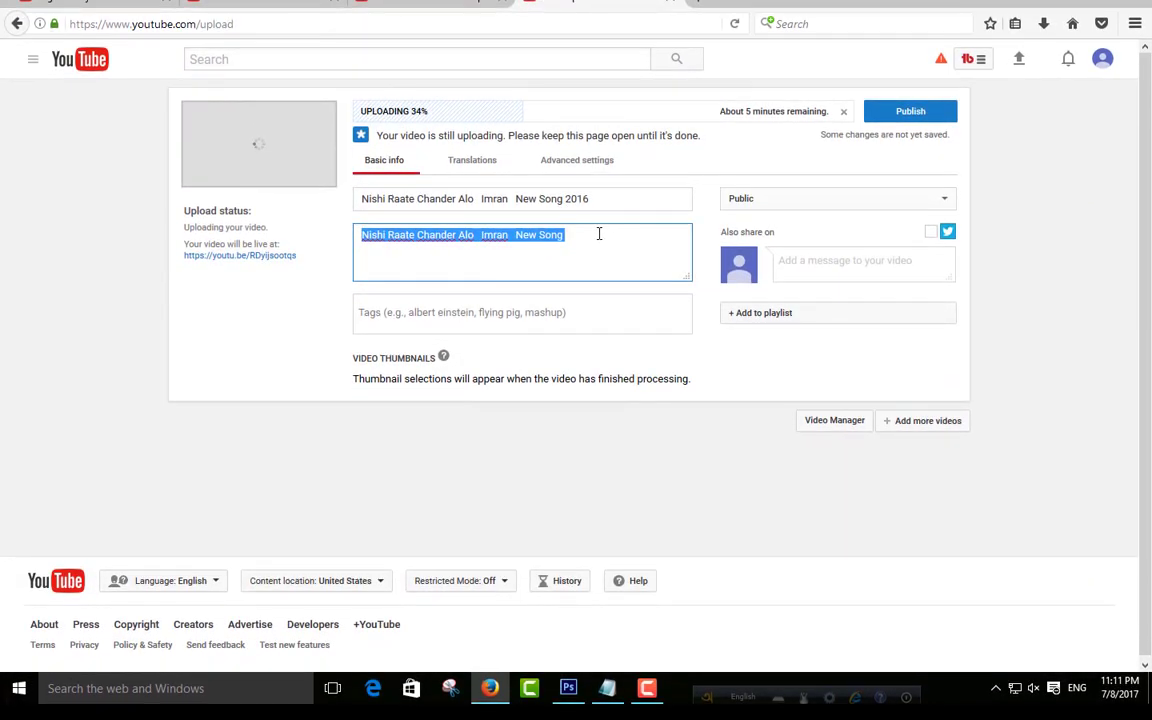
left_click(540, 254)
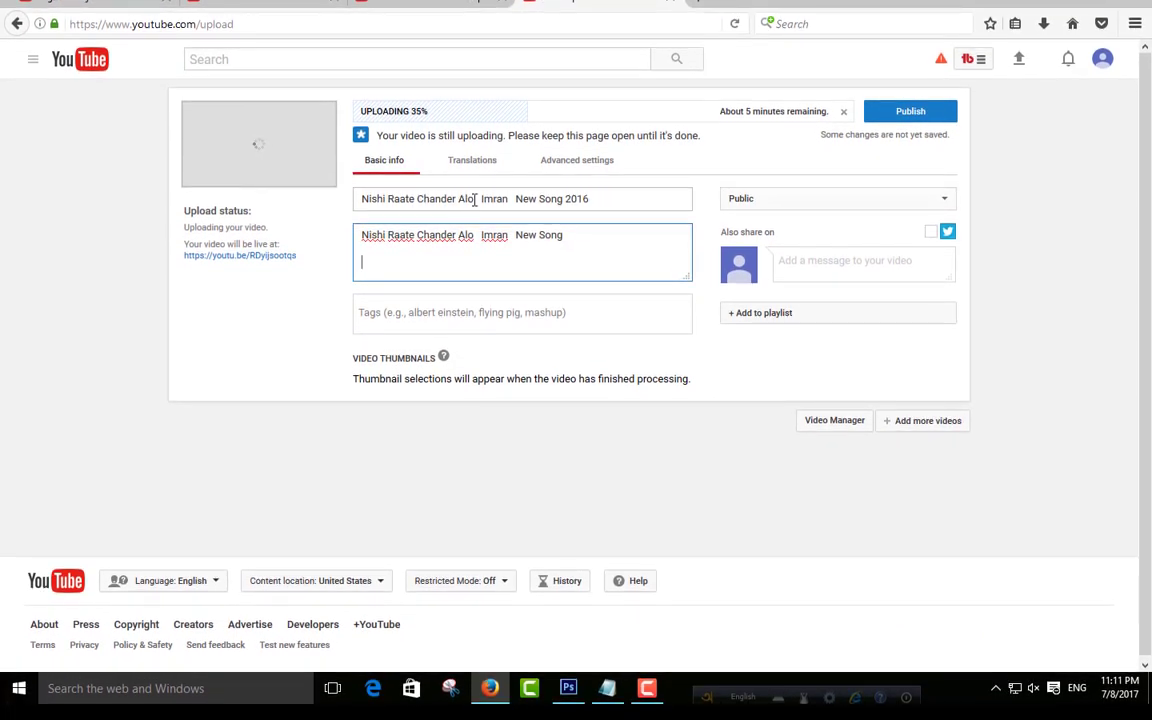
left_click_drag(476, 199, 359, 199)
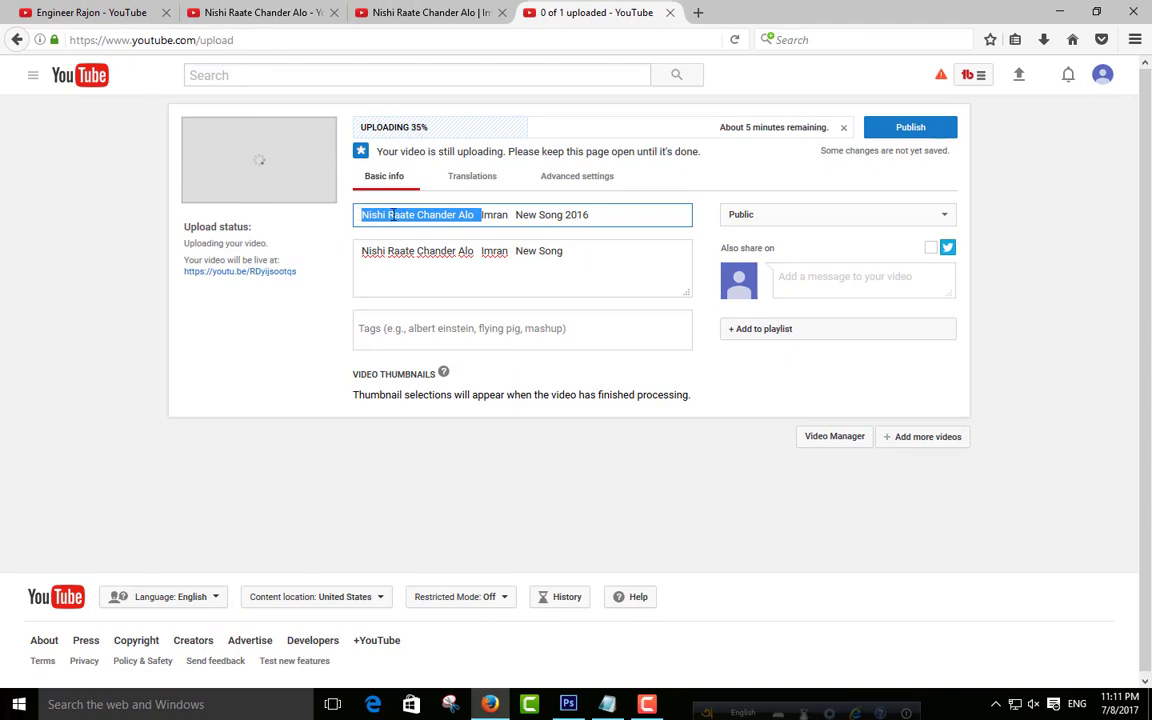
right_click(392, 215)
left_click(428, 262)
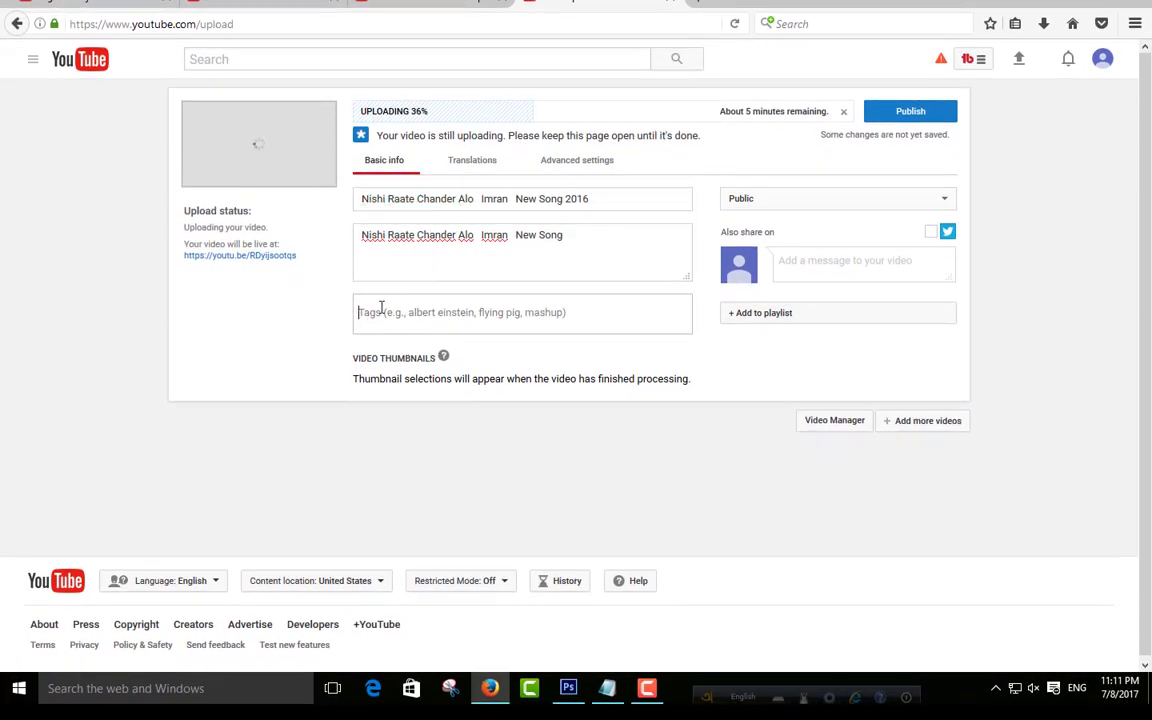
right_click(381, 307)
left_click(420, 370)
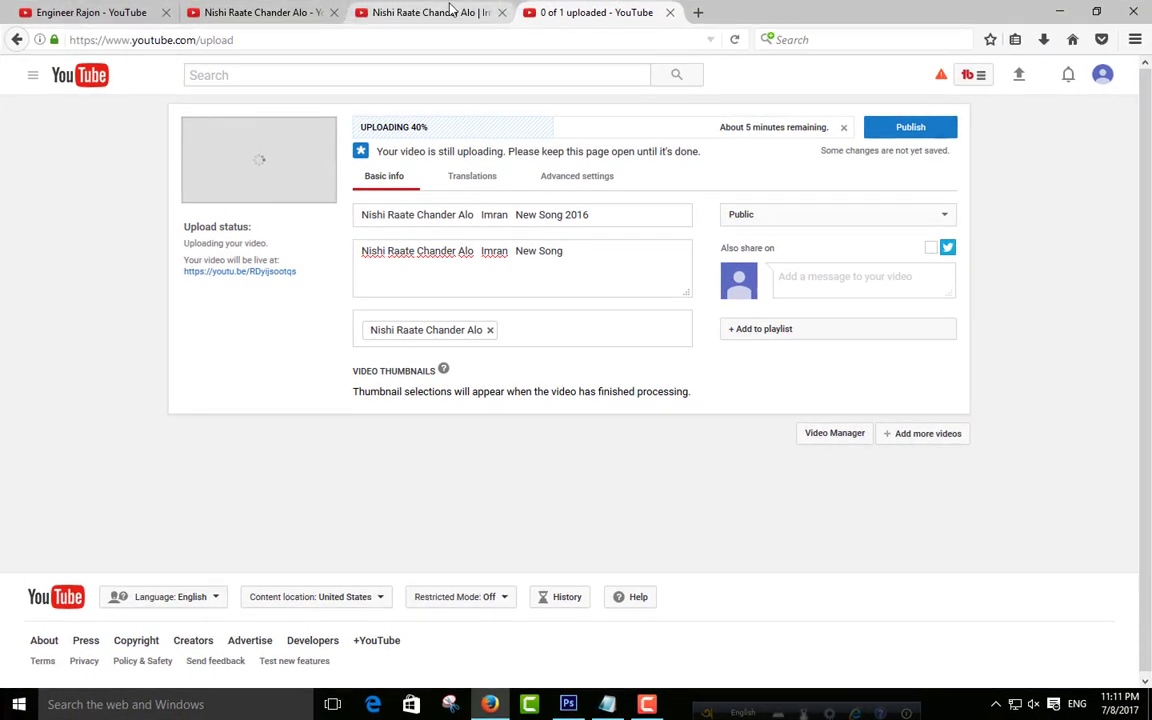
Step: Check YouTube's search suggestions for "Nishi Raate Chander Alo" in the CD Choice video's tab and return to the upload tab
left_click(441, 11)
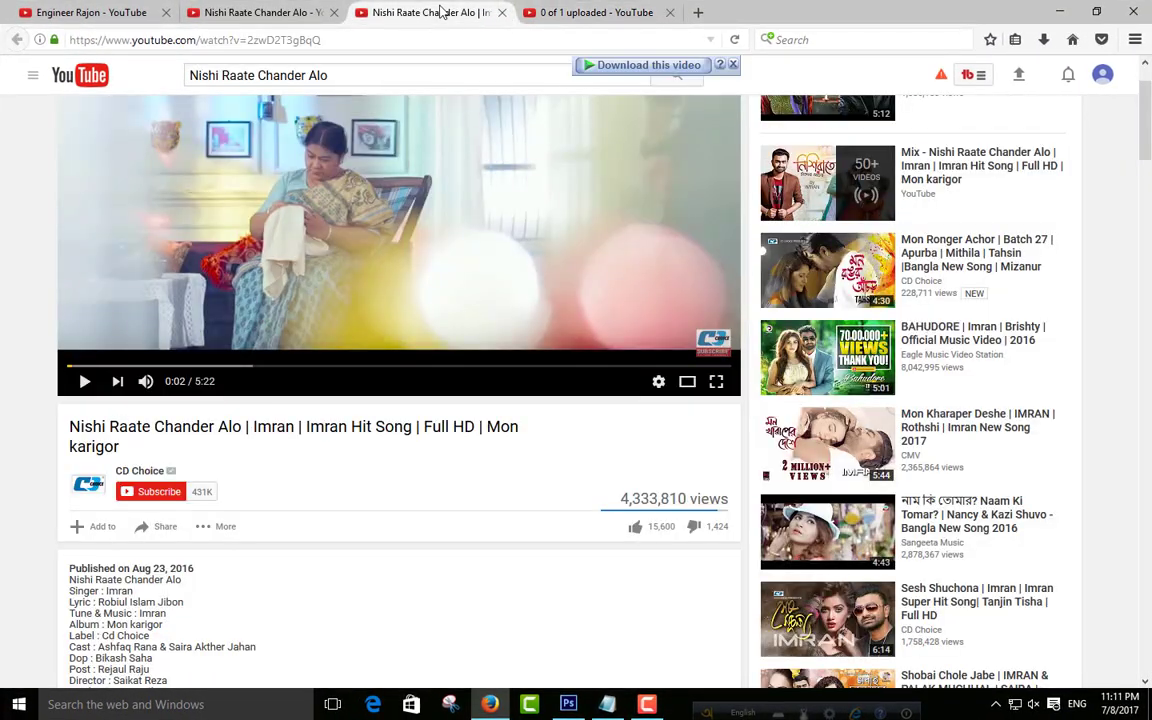
left_click(733, 65)
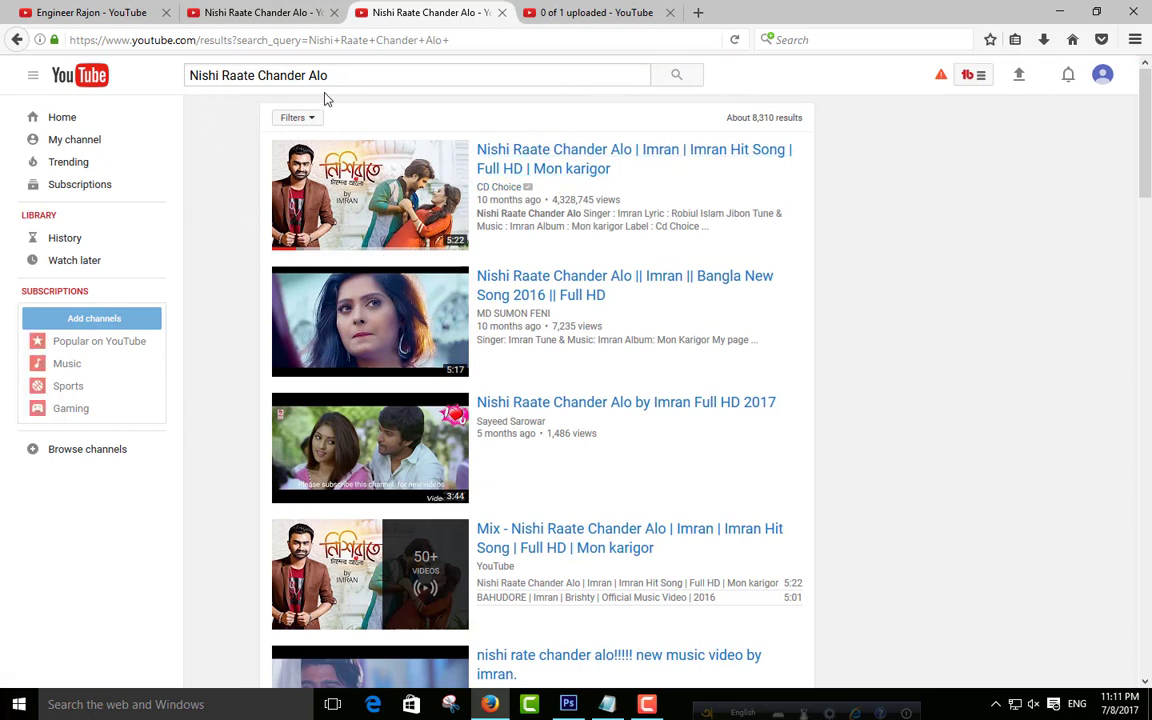
left_click_drag(335, 76, 195, 62)
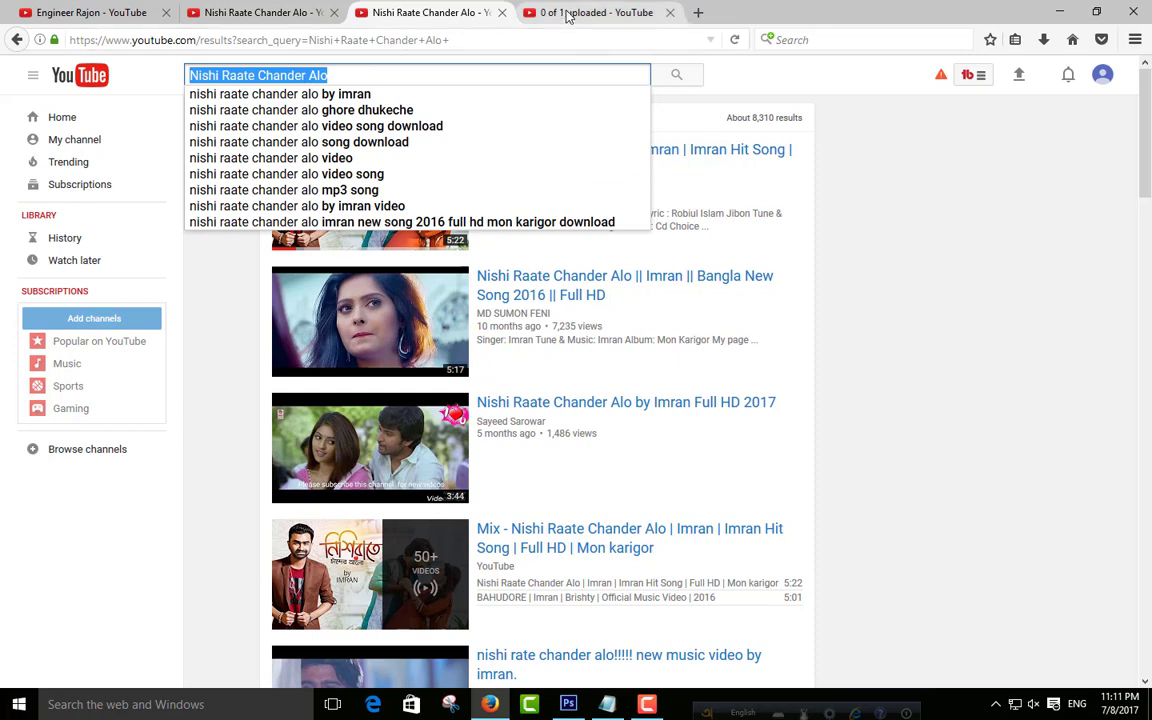
left_click(597, 12)
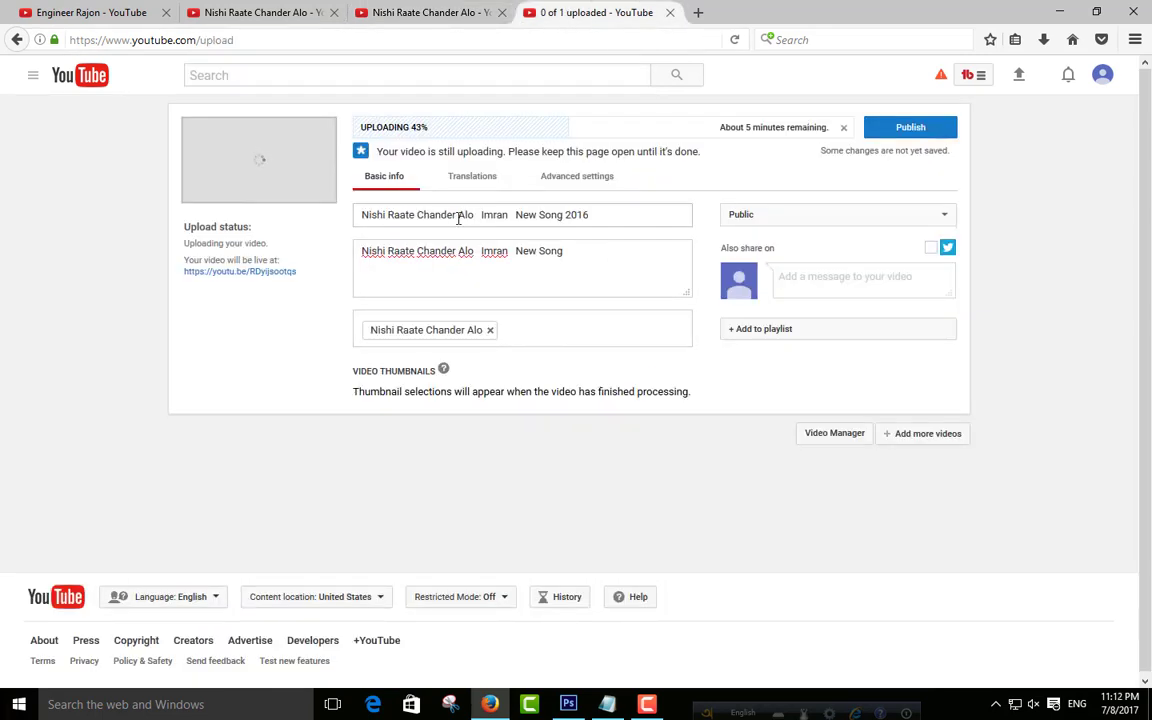
Step: Copy the full video title "Nishi Raate Chander Alo Imran New Song 2016" and add it as a second tag
left_click_drag(597, 214, 363, 215)
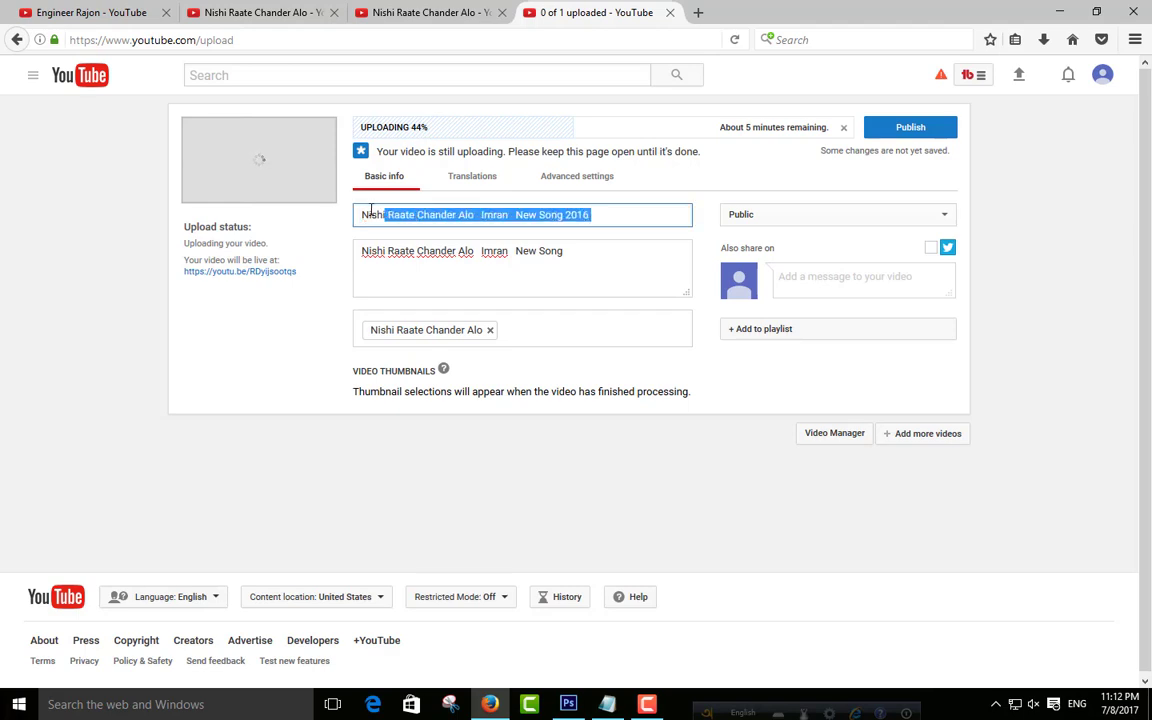
right_click(456, 222)
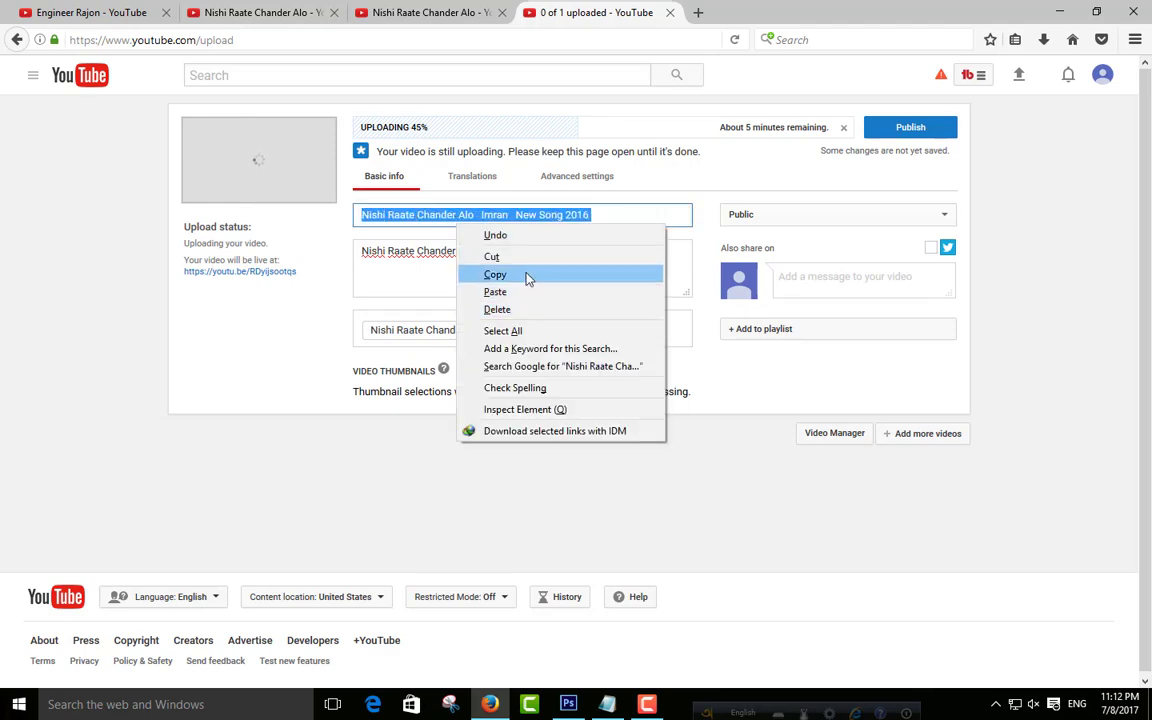
left_click(527, 276)
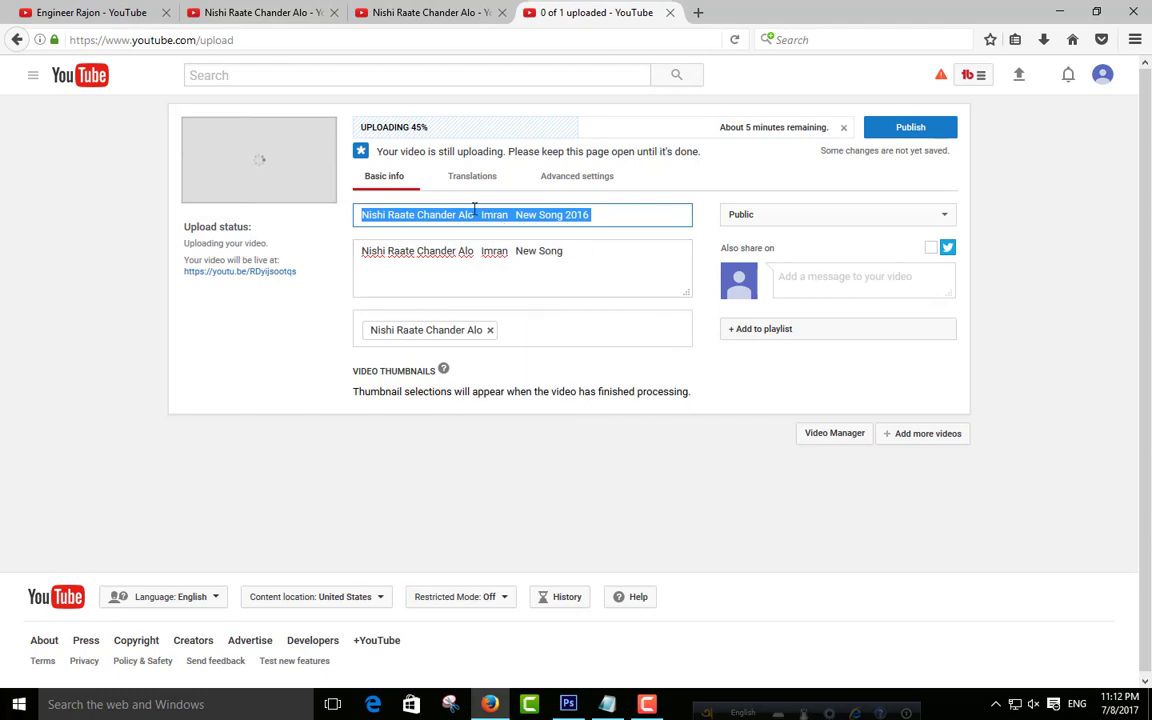
left_click(533, 338)
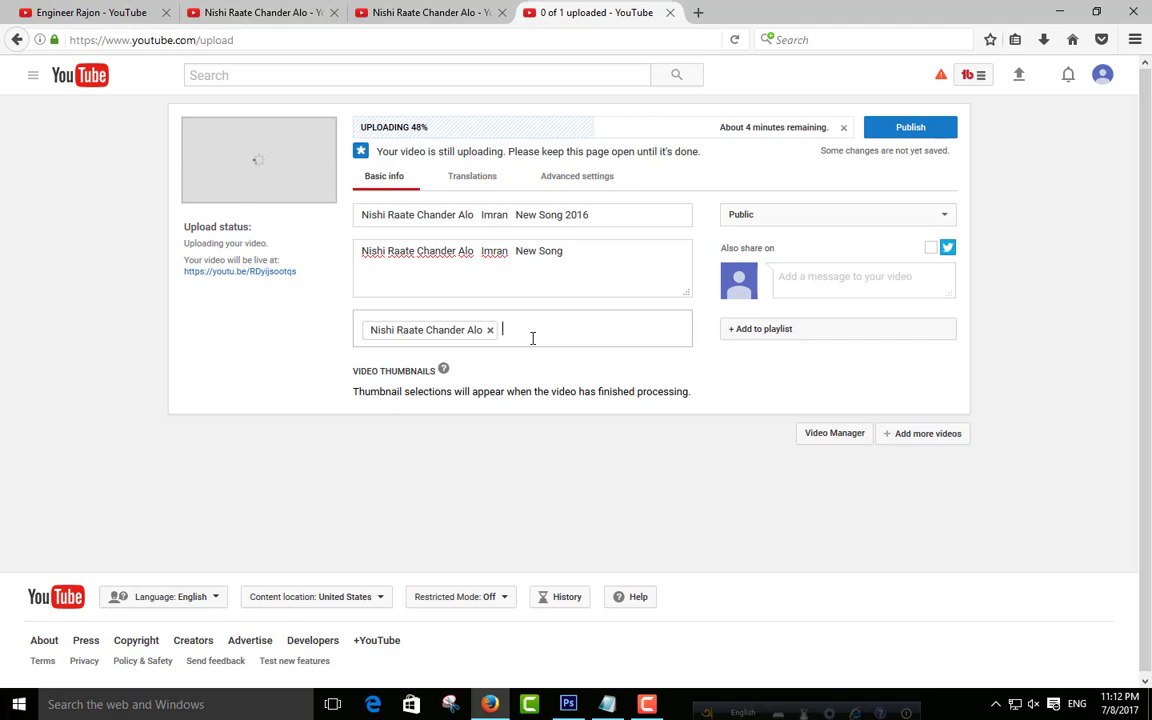
right_click(550, 340)
left_click(586, 406)
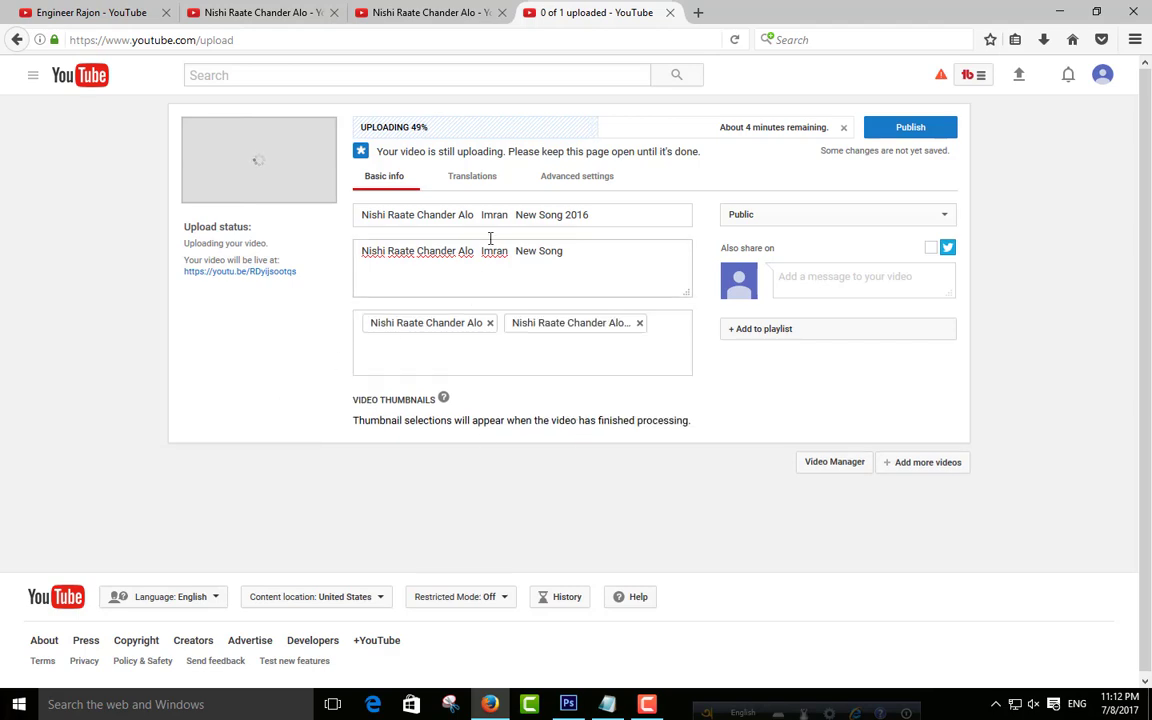
Step: Copy the title "Nishi Raate Chander Alo by Imran Full HD" from the search results tab and paste it as a tag on the upload page
left_click(285, 14)
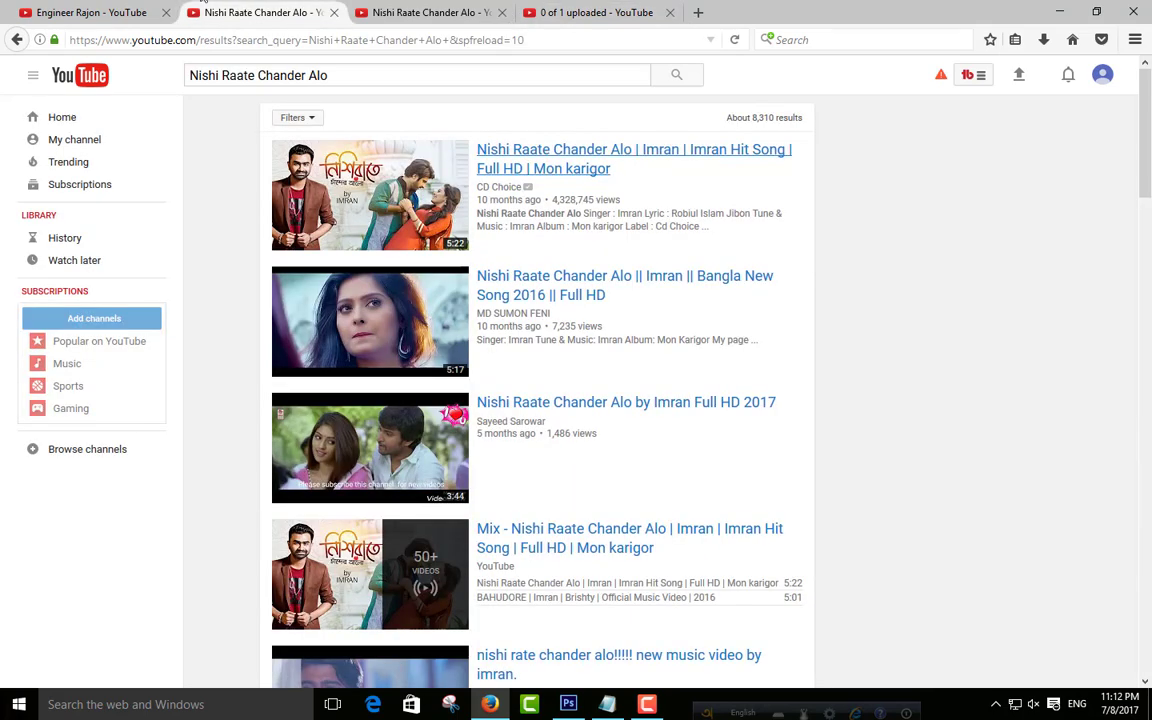
scroll(483, 315, "down", 3)
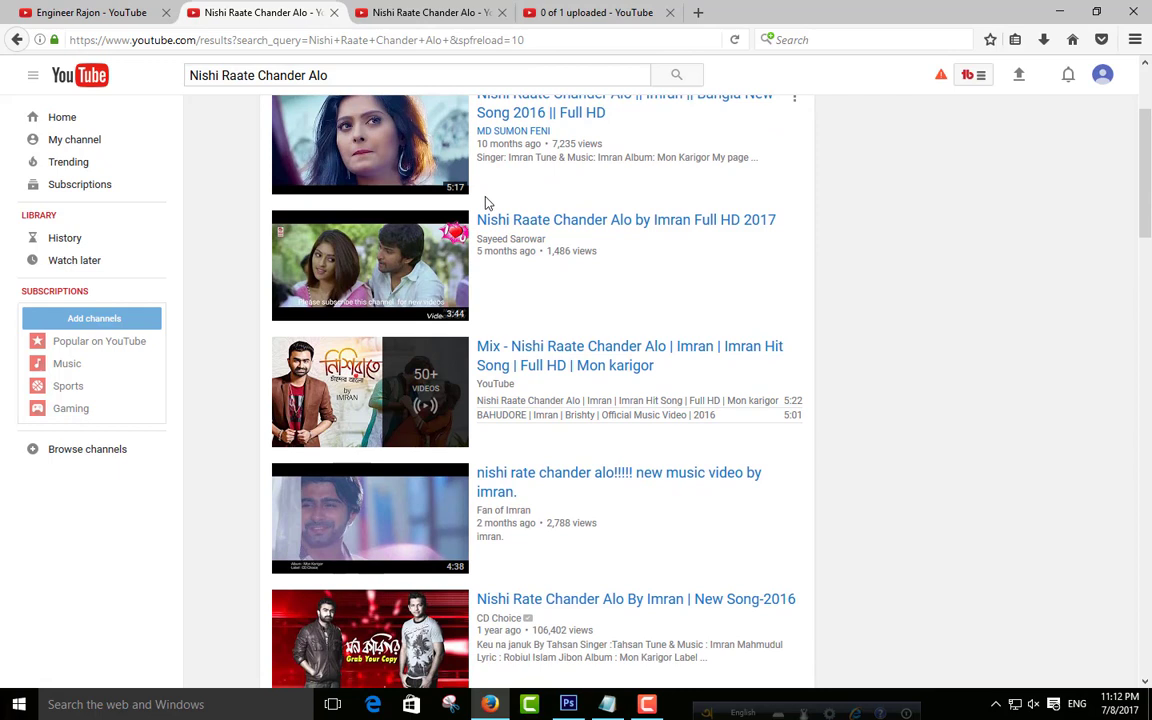
left_click_drag(472, 218, 701, 220)
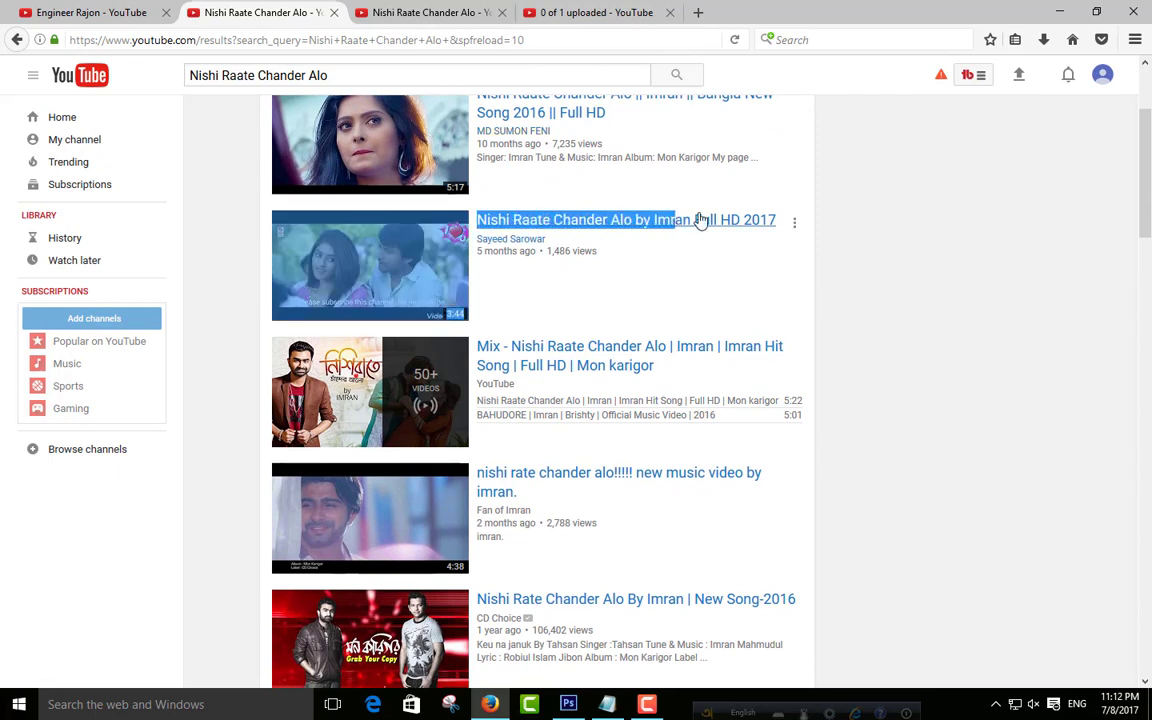
right_click(595, 228)
left_click(634, 363)
key("ctrl+Tab")
key("ctrl+Tab")
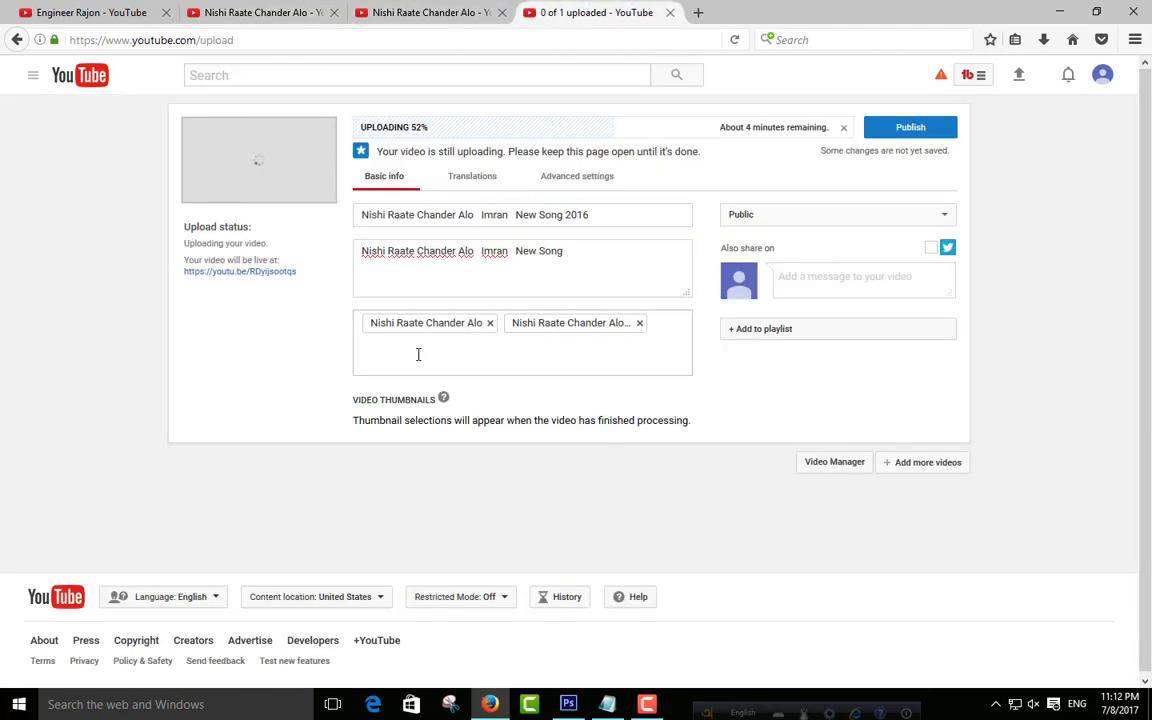
right_click(418, 355)
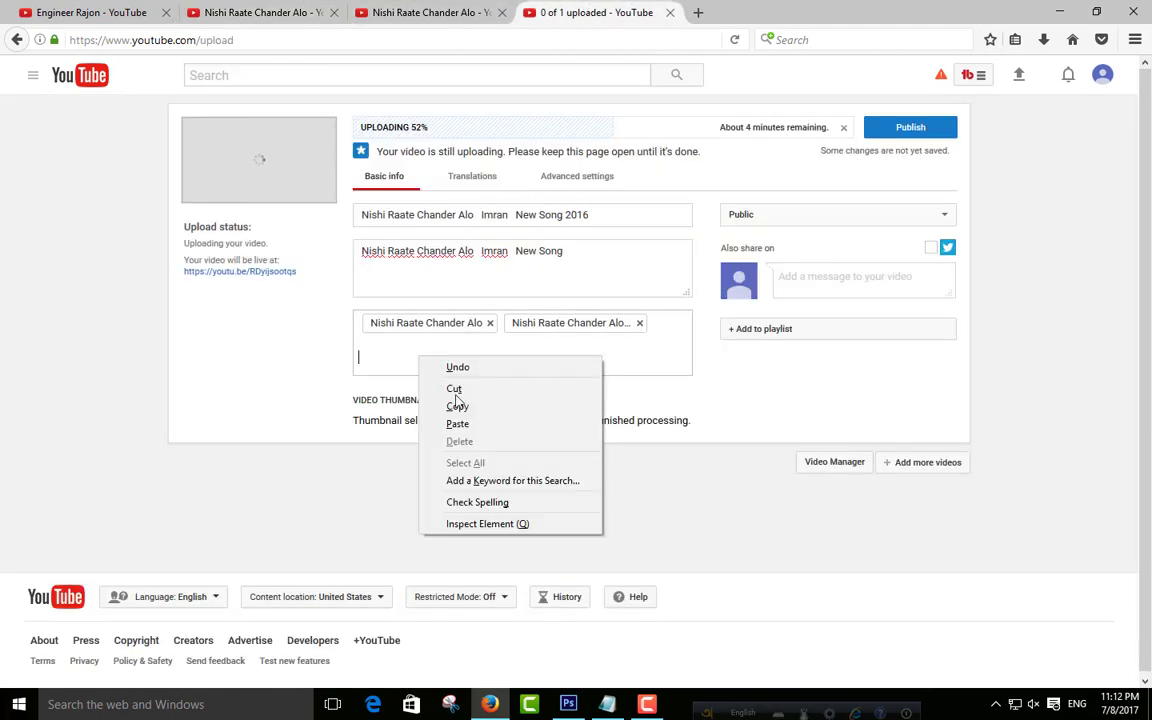
left_click(457, 424)
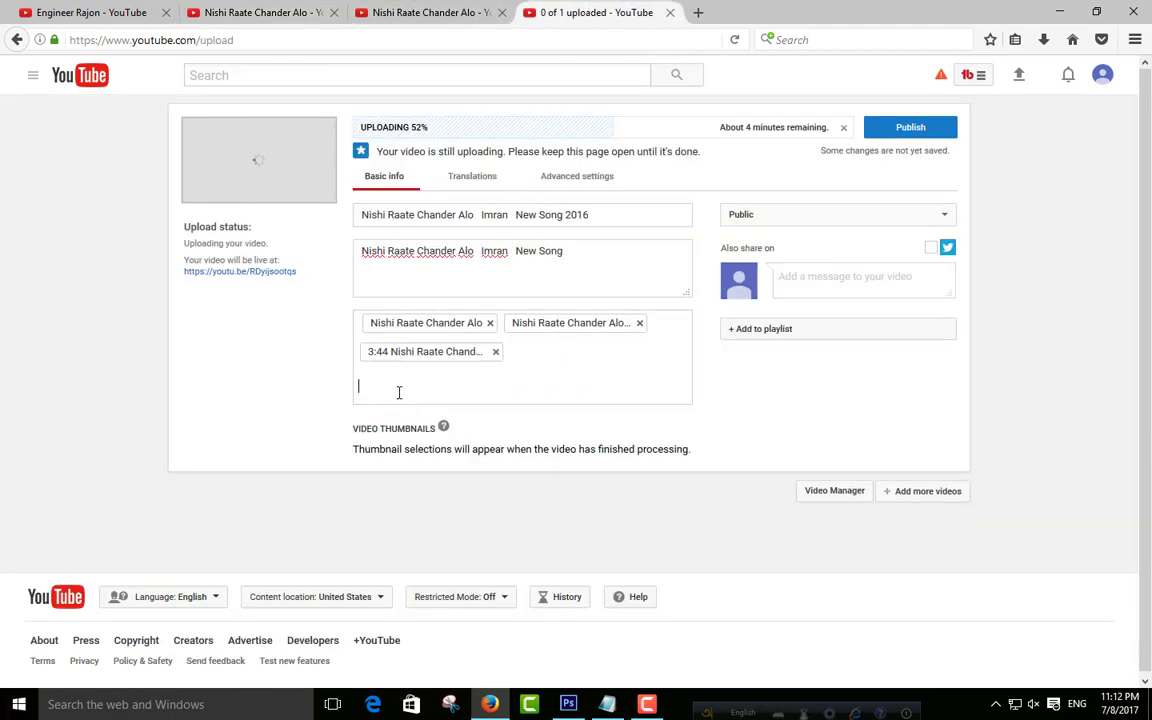
Step: Try to edit the pasted tag in place to remove its "3:44" prefix
left_click(438, 353)
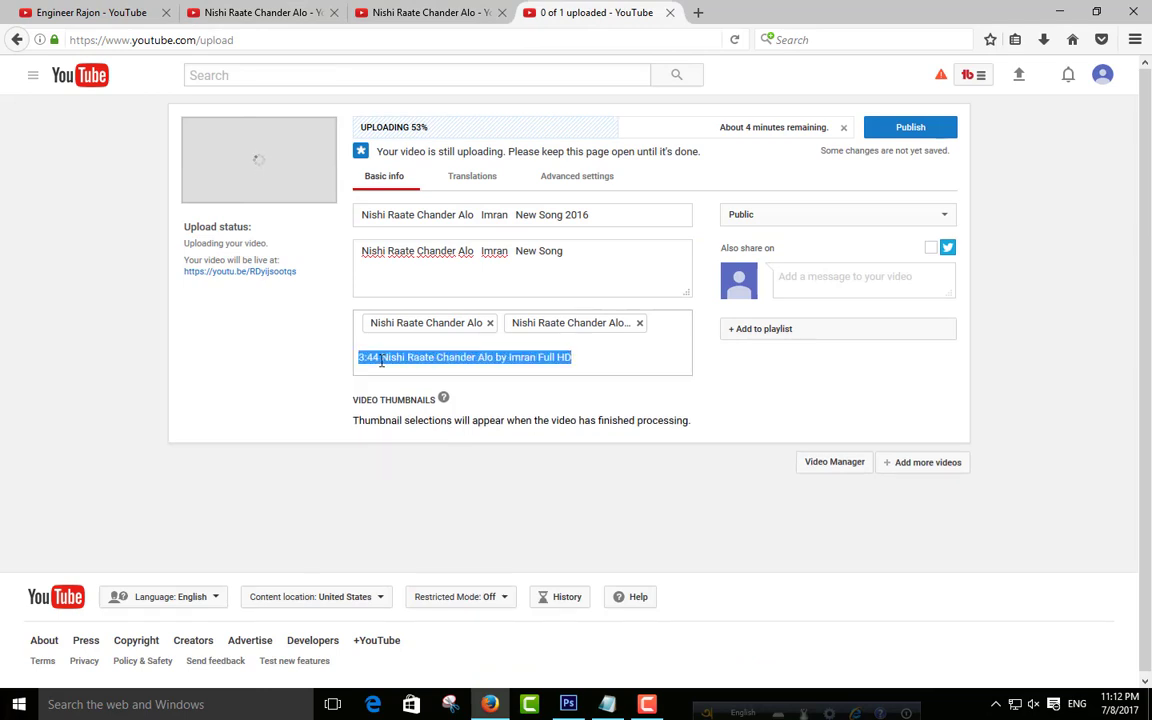
left_click(614, 344)
left_click(387, 364)
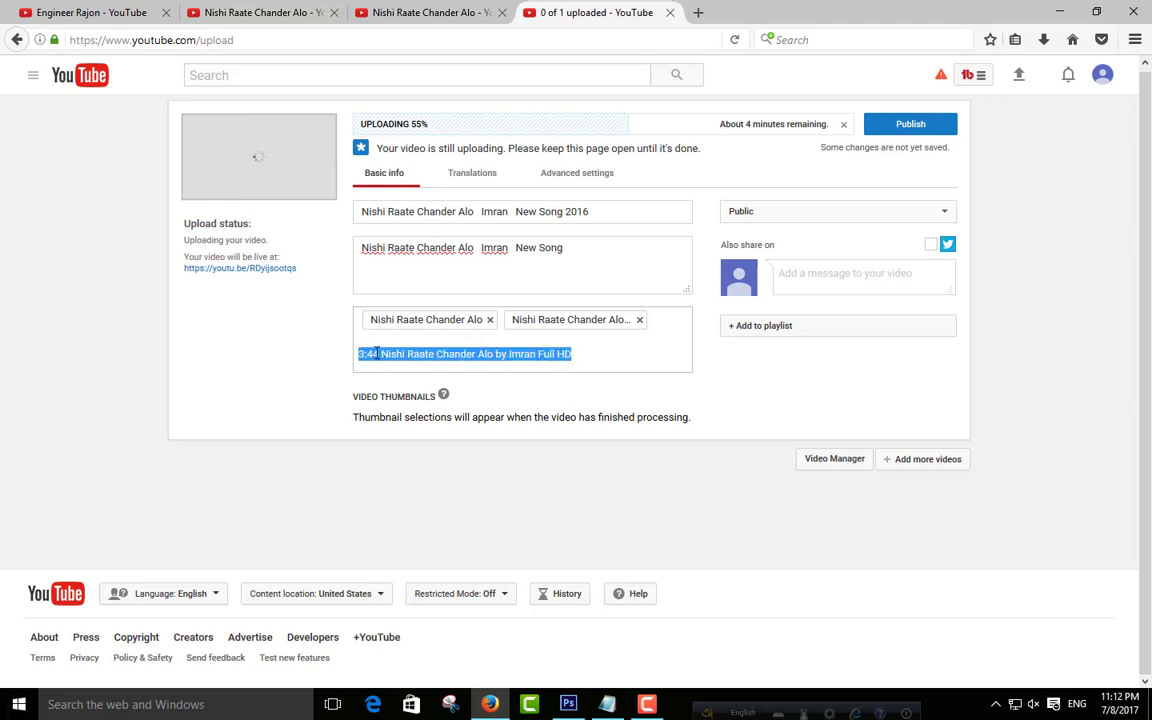
double_click(382, 356)
key("Return")
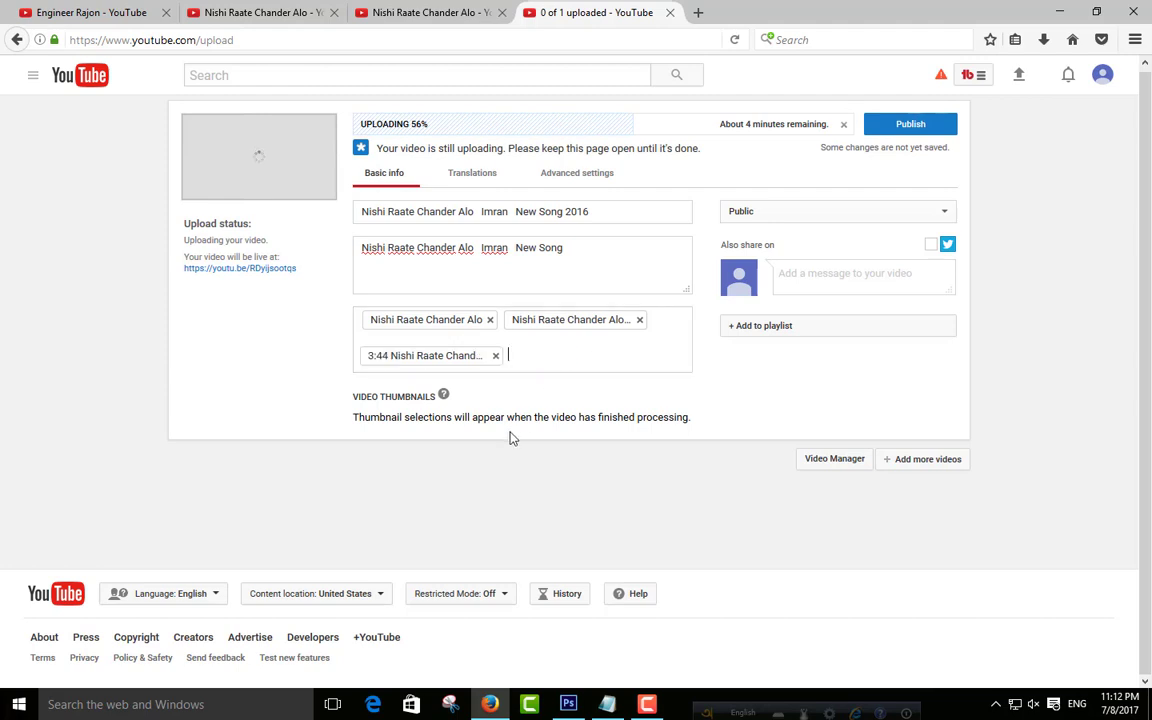
Step: Move the pasted tag's text into the browser's search box and delete its "3:44" prefix
right_click(495, 356)
left_click(800, 38)
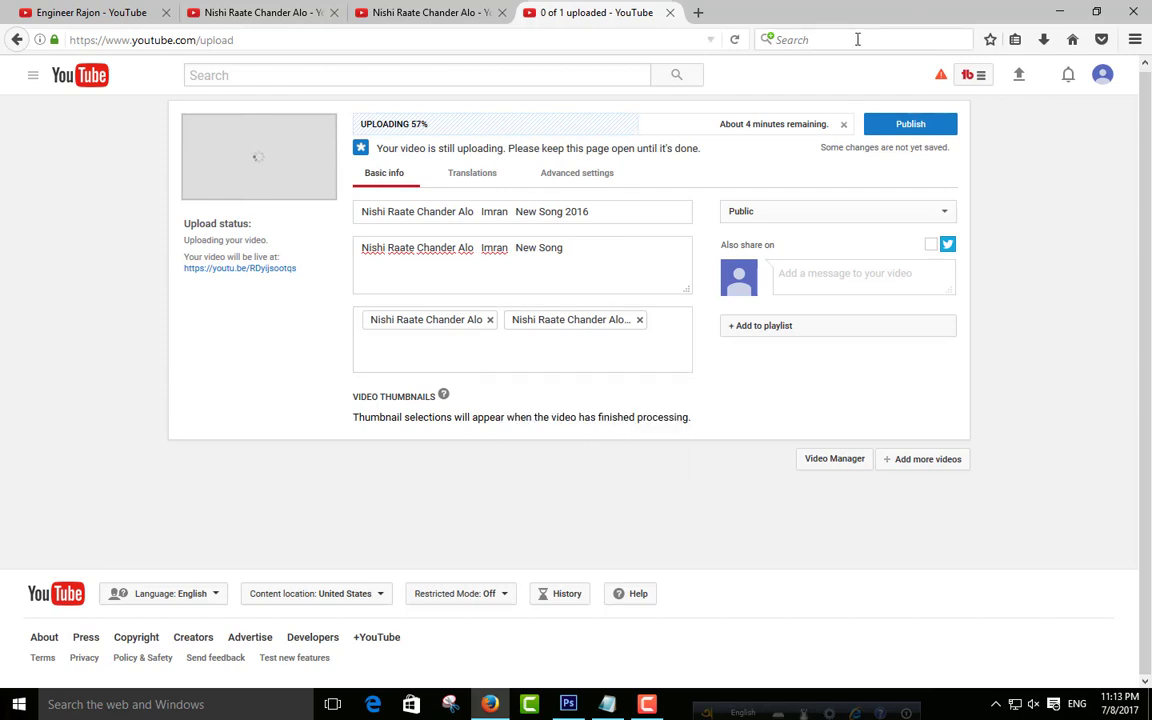
right_click(858, 40)
left_click_drag(809, 46, 697, 47)
left_click(811, 40)
double_click(786, 40)
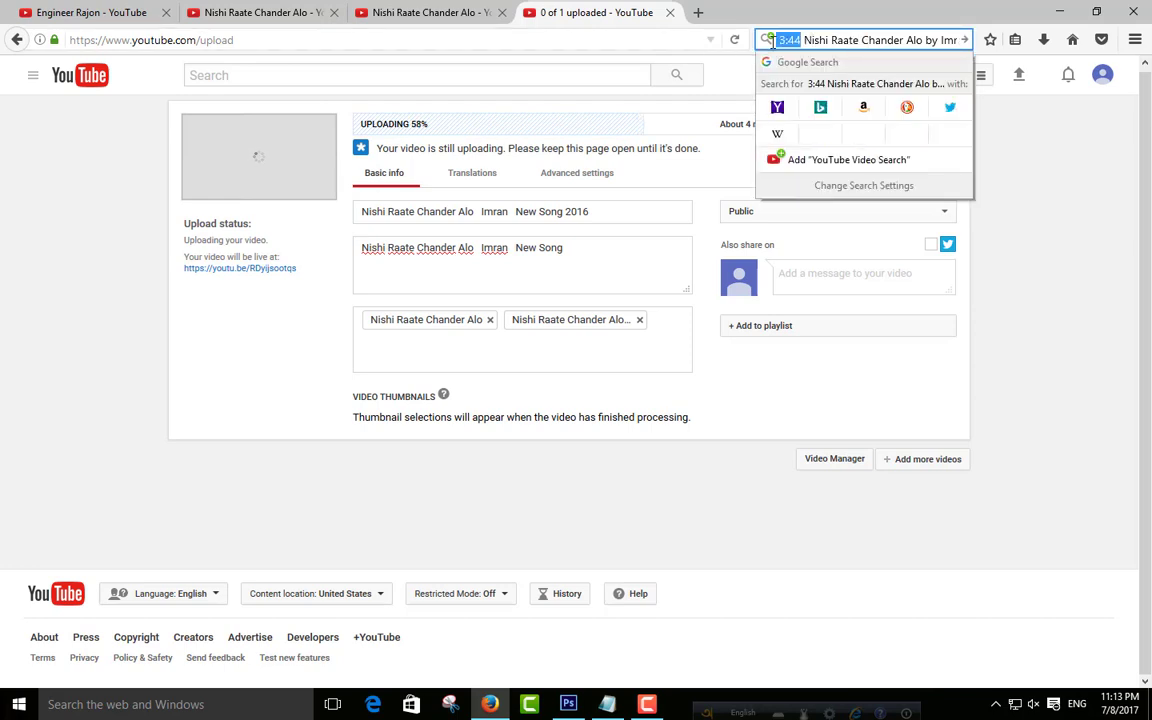
key("BackSpace")
Step: Cut "Nishi Raate Chander Alo by Imran Full HD" from the browser's search box and add it as the third tag
key("ctrl+a")
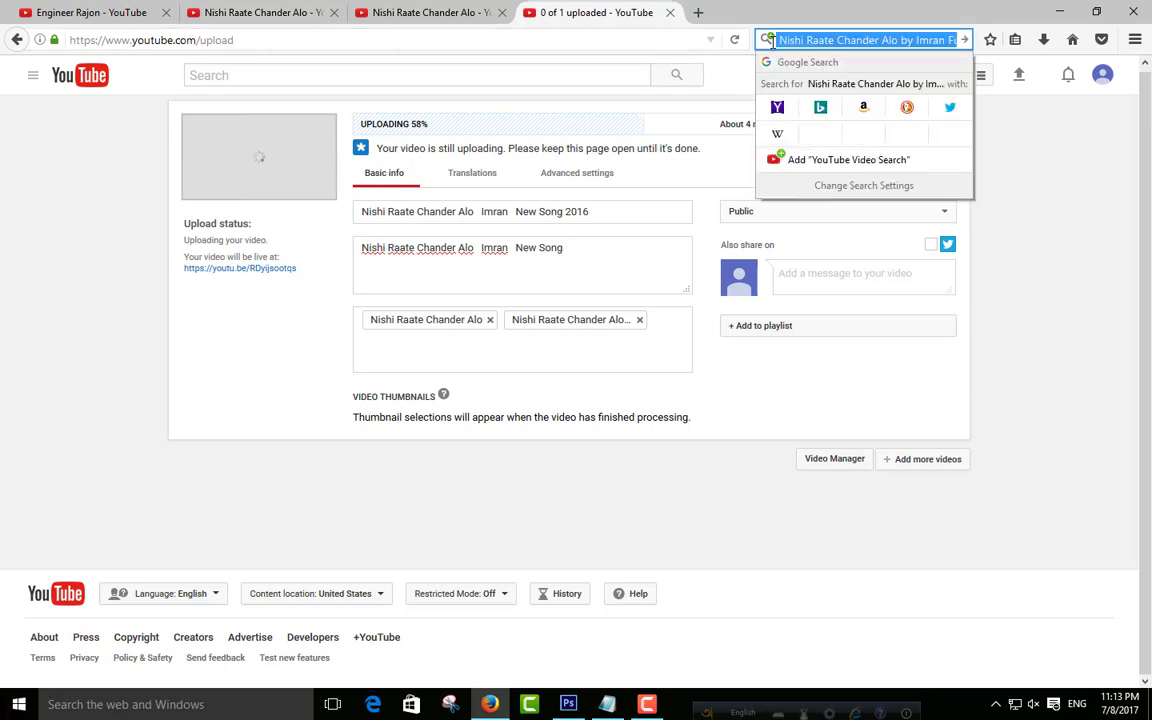
key("ctrl+x")
left_click(460, 347)
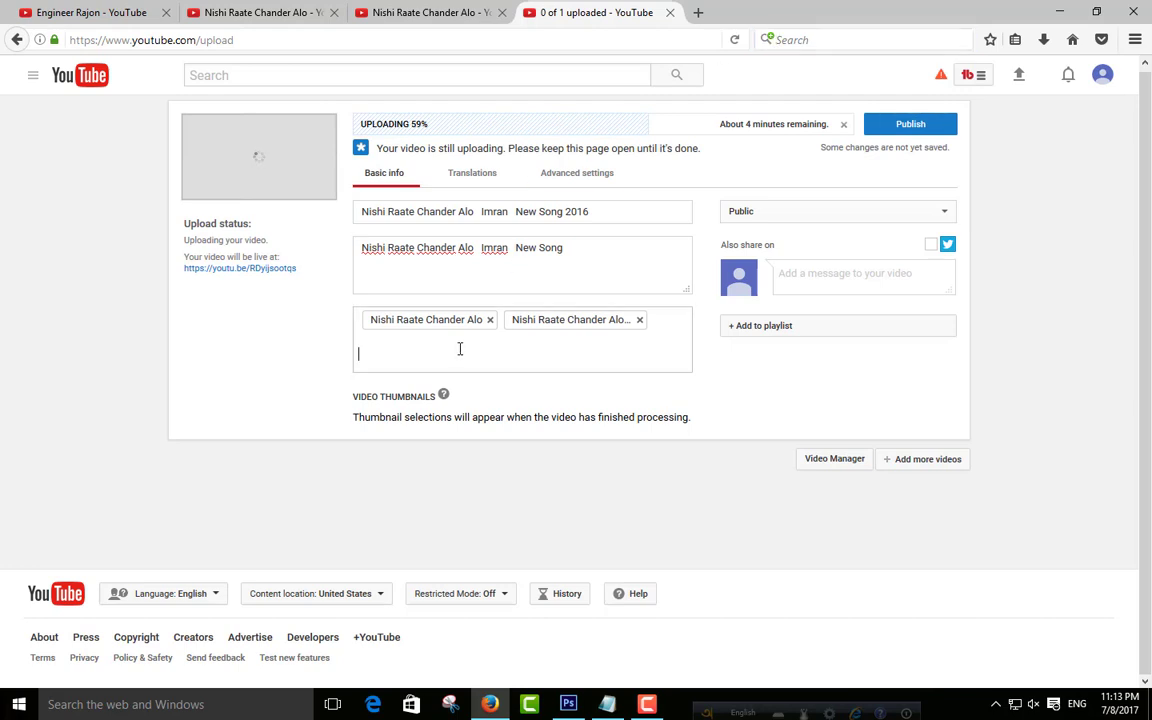
right_click(460, 350)
left_click(522, 417)
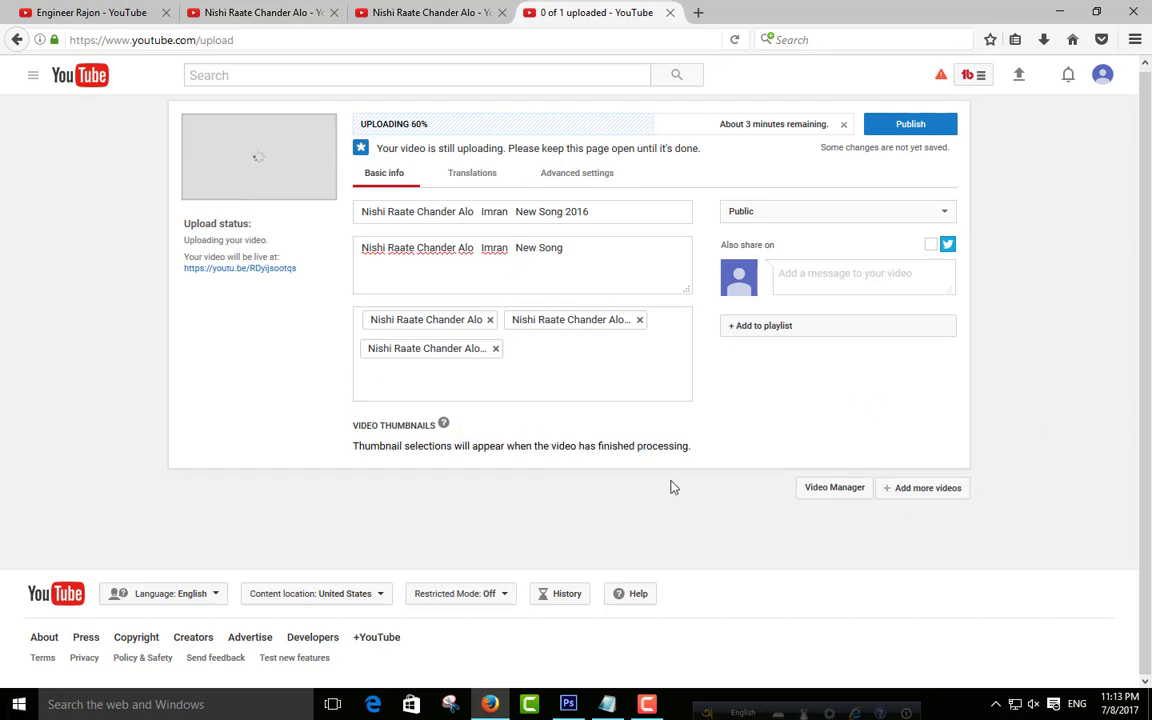
Step: Check the privacy options, leaving the video Public, and add it to a new public playlist named "video songs"
left_click(912, 214)
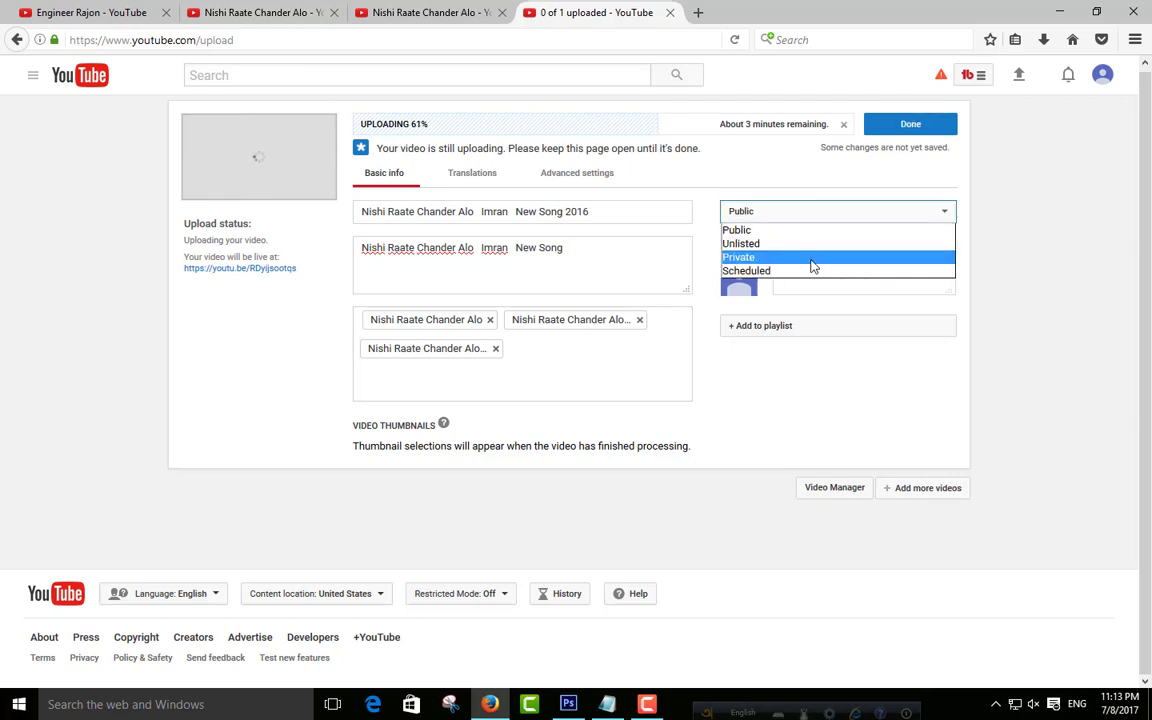
left_click(777, 168)
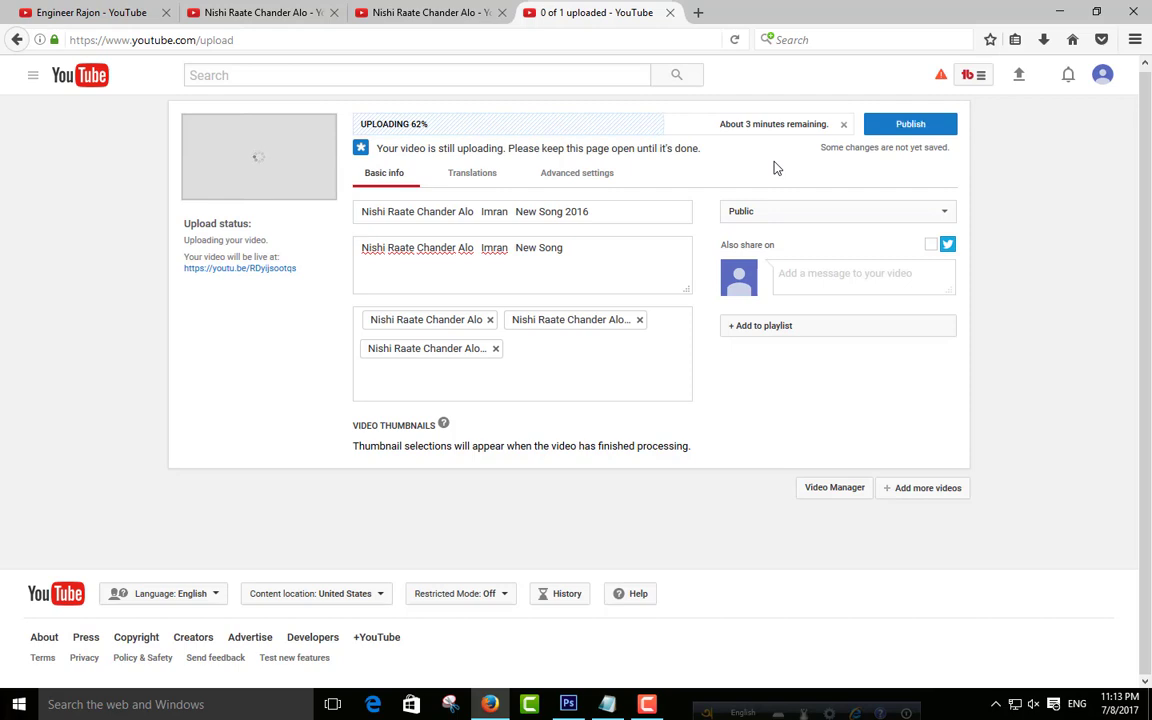
left_click(738, 330)
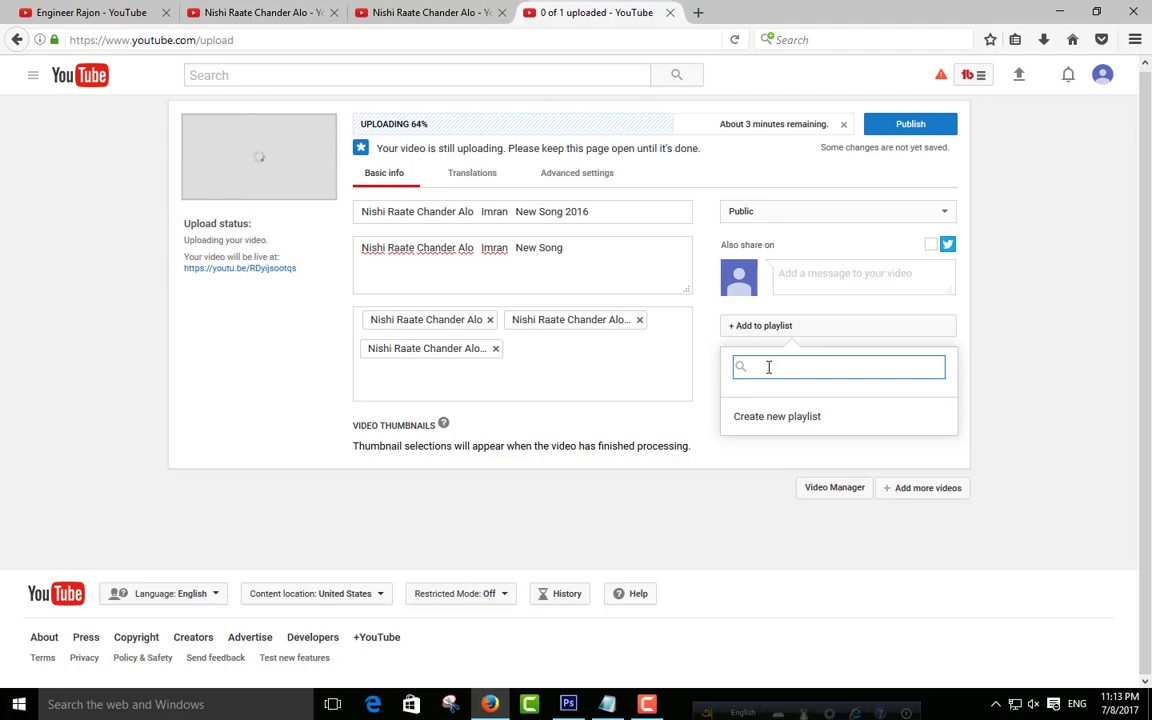
type("ideo song")
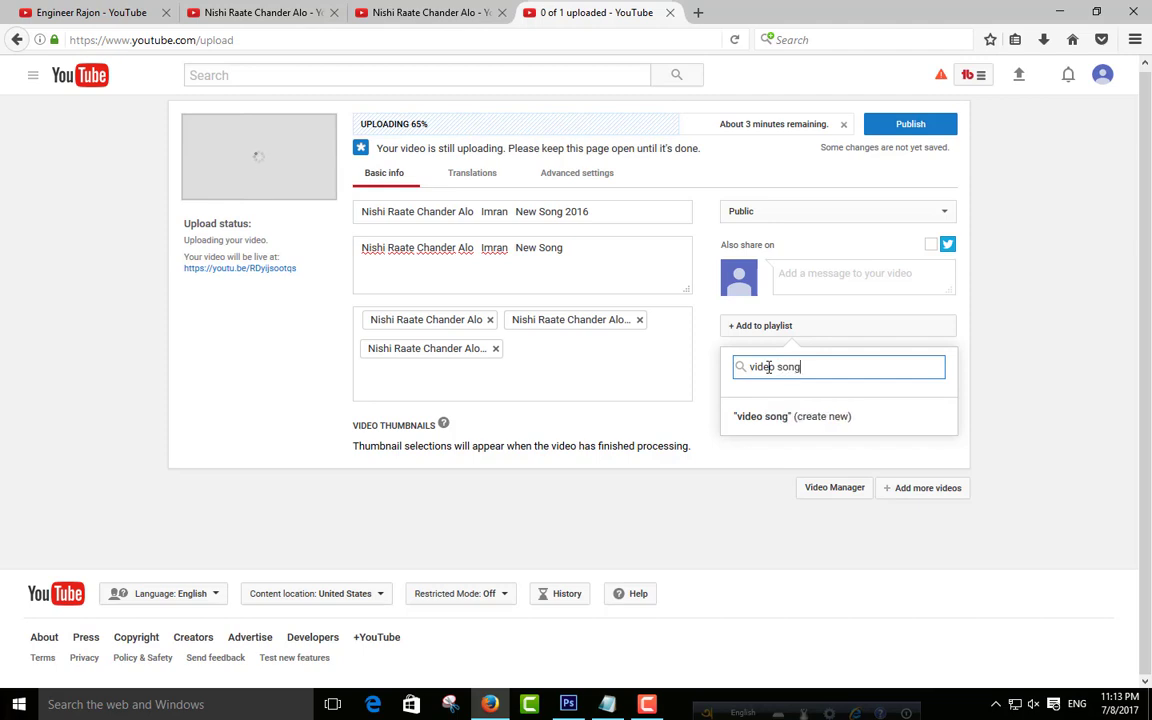
type("s")
left_click(790, 418)
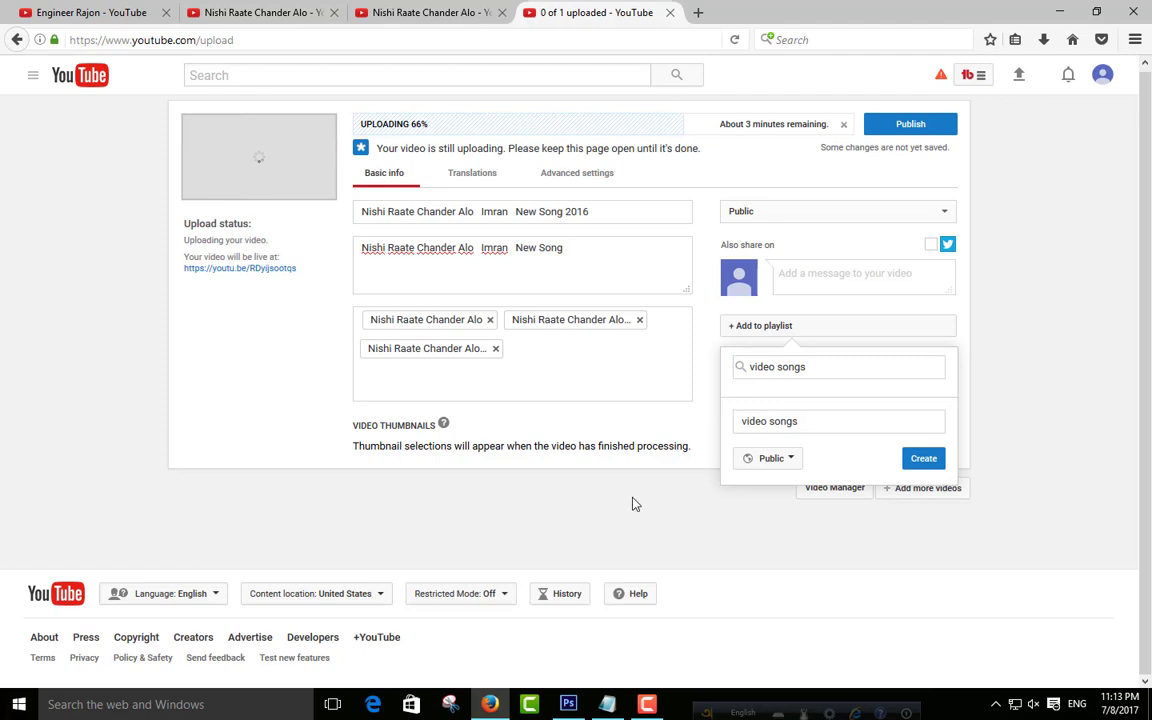
left_click(934, 465)
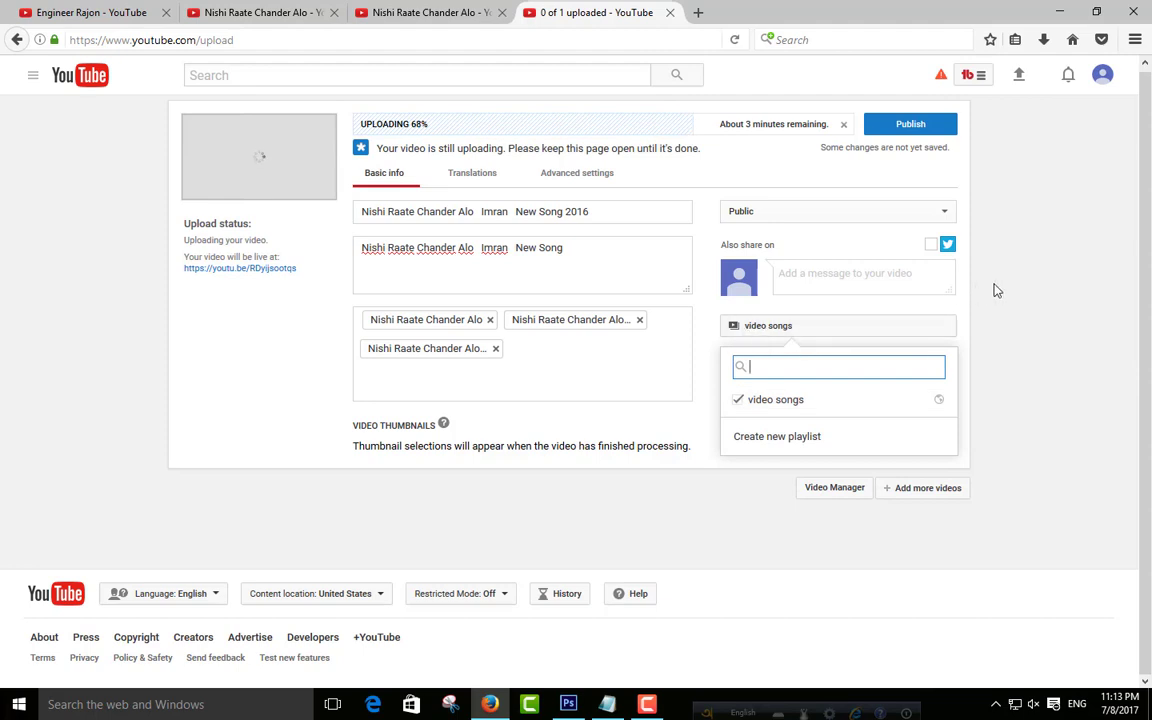
left_click(1071, 360)
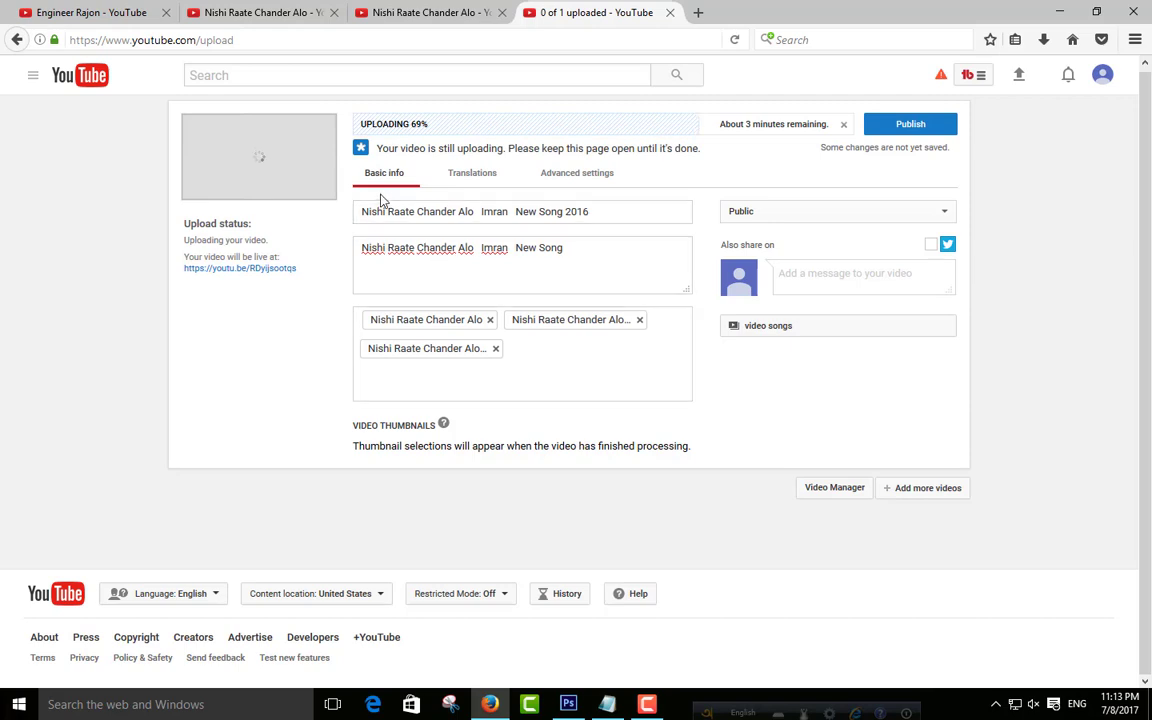
Step: Examine the video's translation settings and the options for adding a translation language
left_click(470, 178)
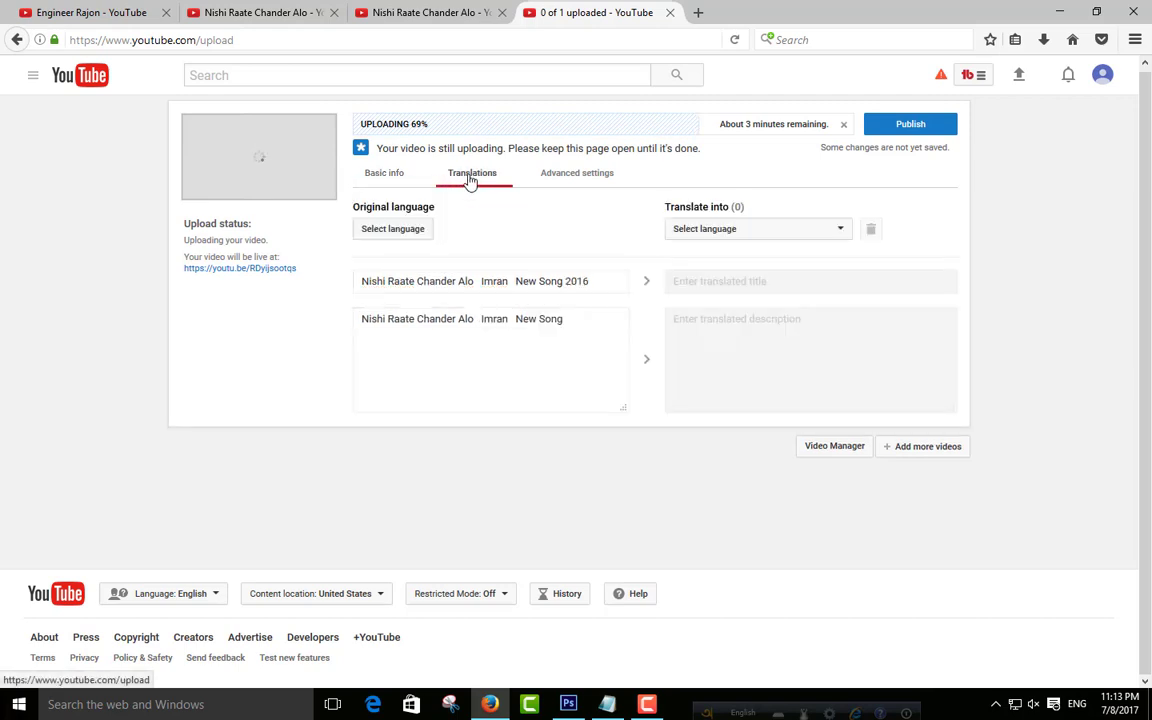
left_click(807, 228)
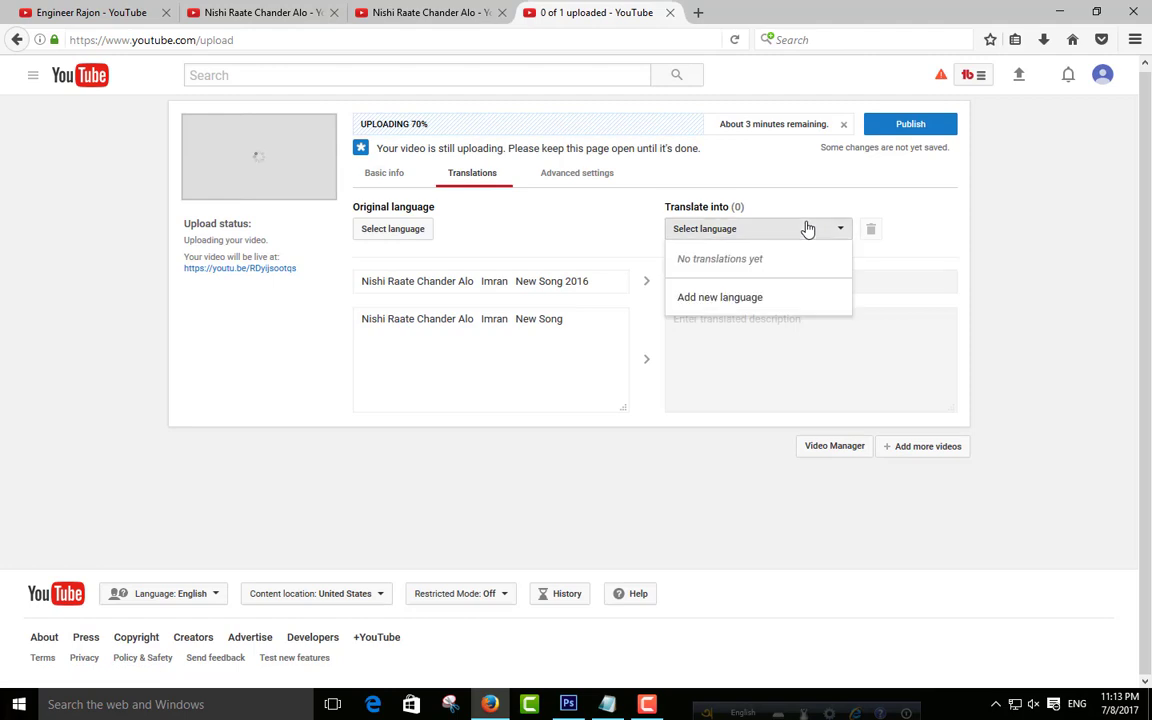
left_click(722, 232)
Step: Set the recording date in the video's advanced settings to today, July 8, 2017
left_click(582, 178)
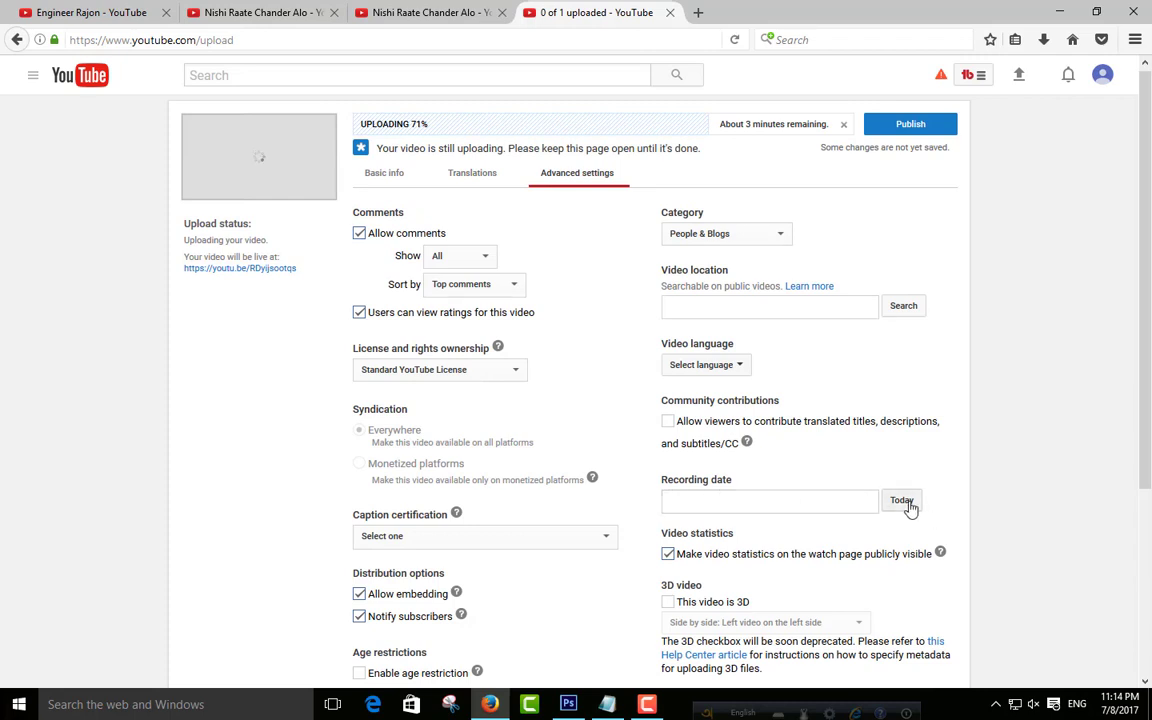
left_click(905, 502)
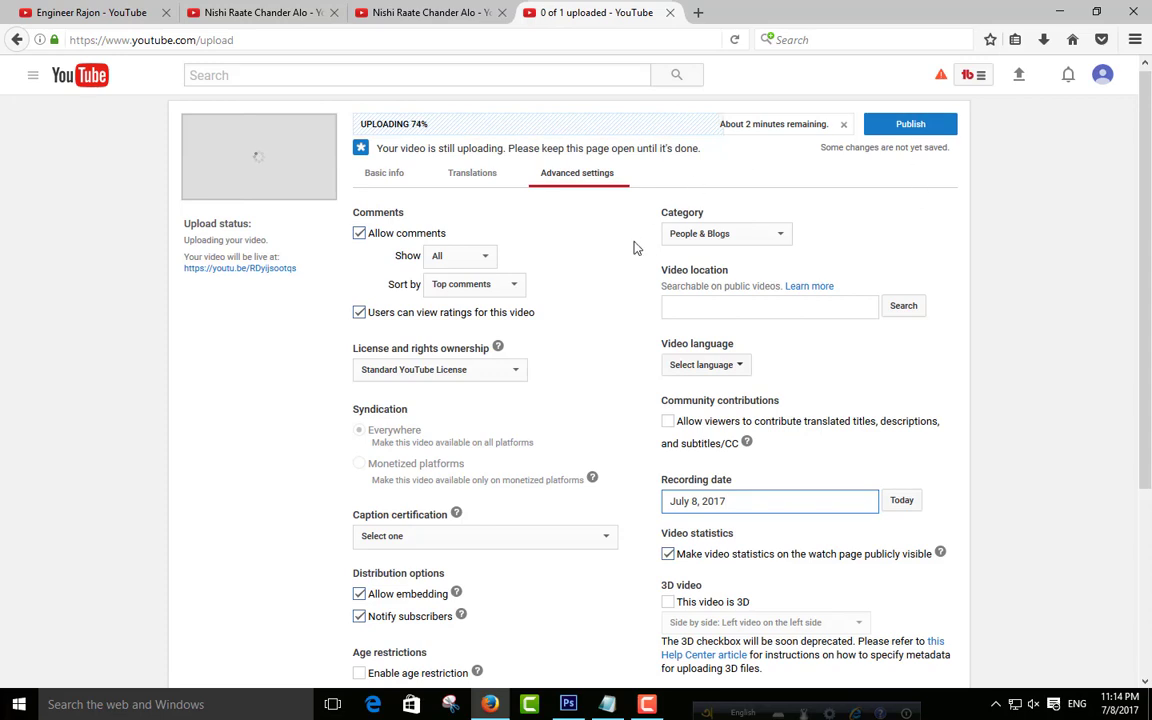
scroll(633, 247, "down", 1)
scroll(633, 247, "up", 1)
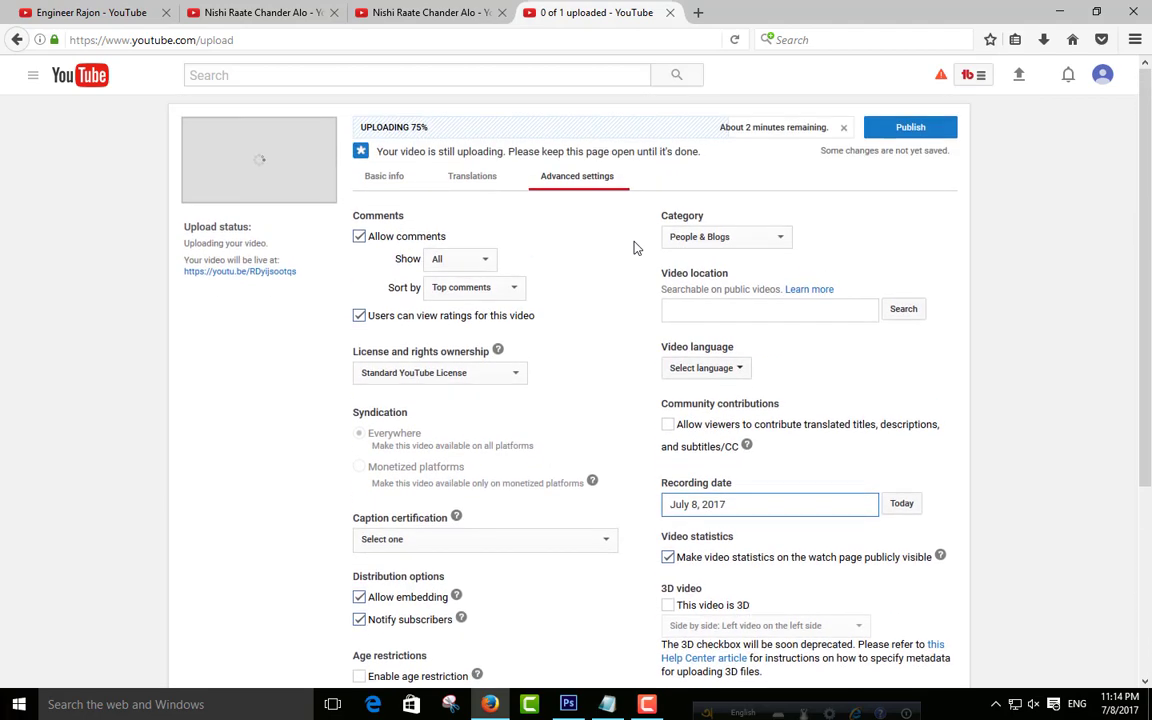
Step: Set the video category to Music and check the video location map without entering a location
left_click(770, 238)
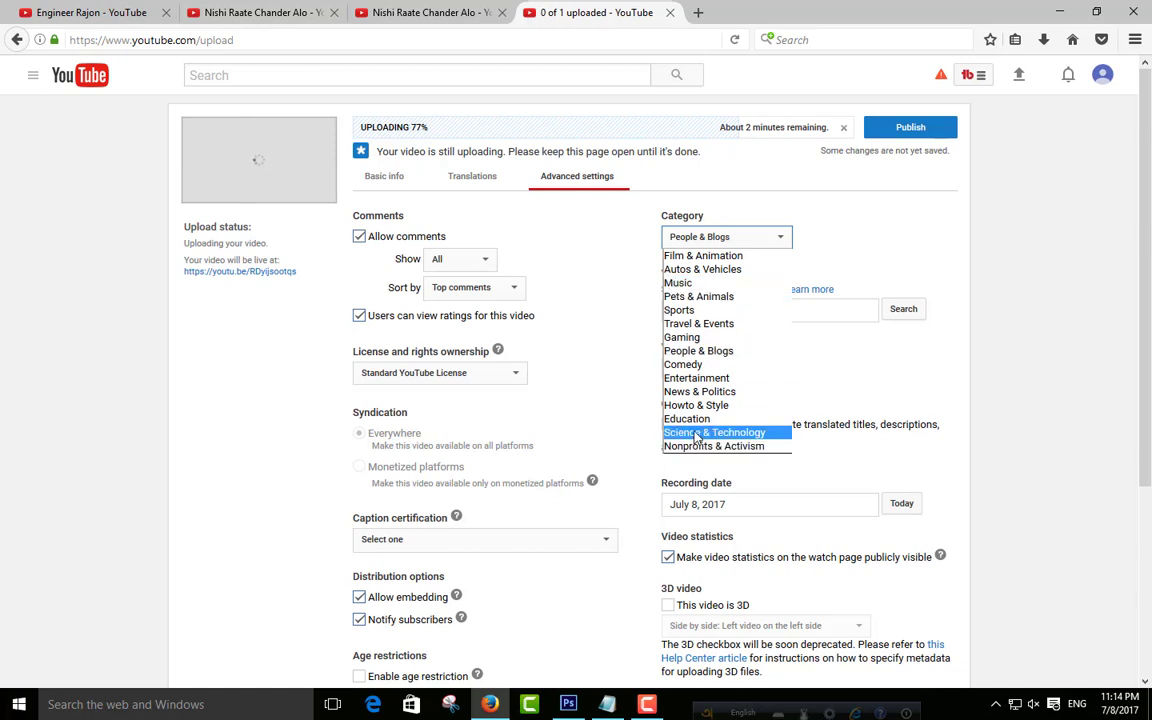
left_click(678, 284)
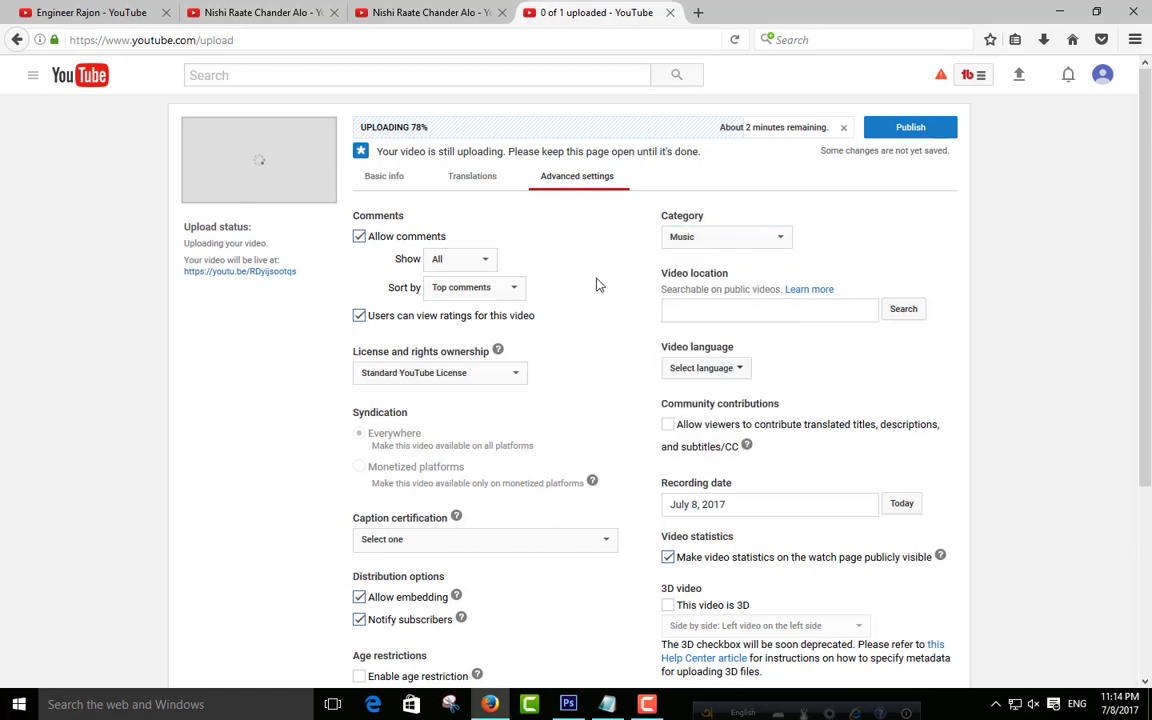
left_click(729, 311)
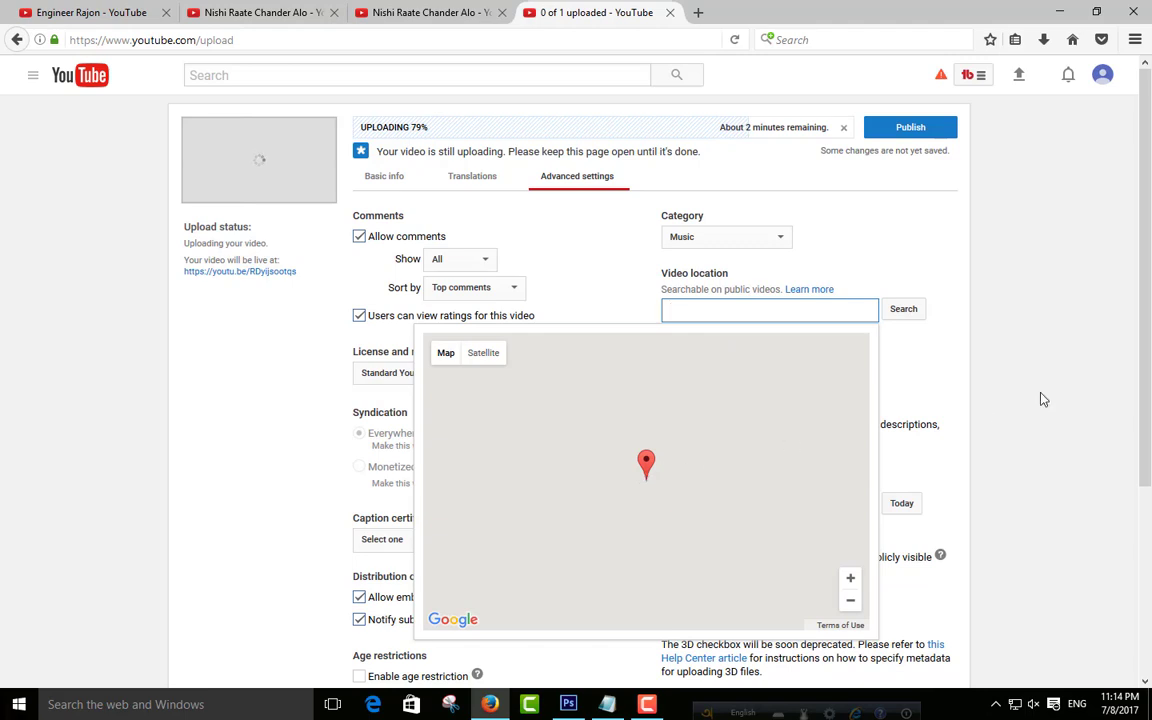
left_click(1058, 374)
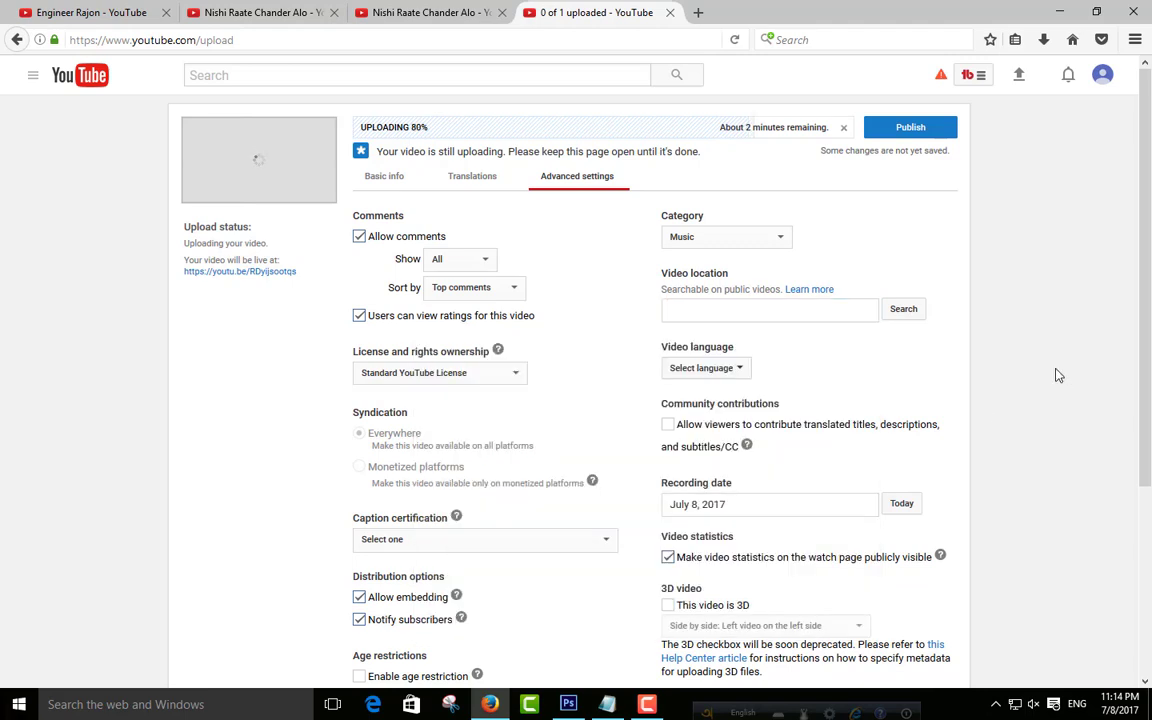
Step: Set the video language to English and review the remaining advanced settings
left_click(740, 370)
left_click(708, 398)
scroll(780, 440, "down", 2)
scroll(796, 450, "down", 4)
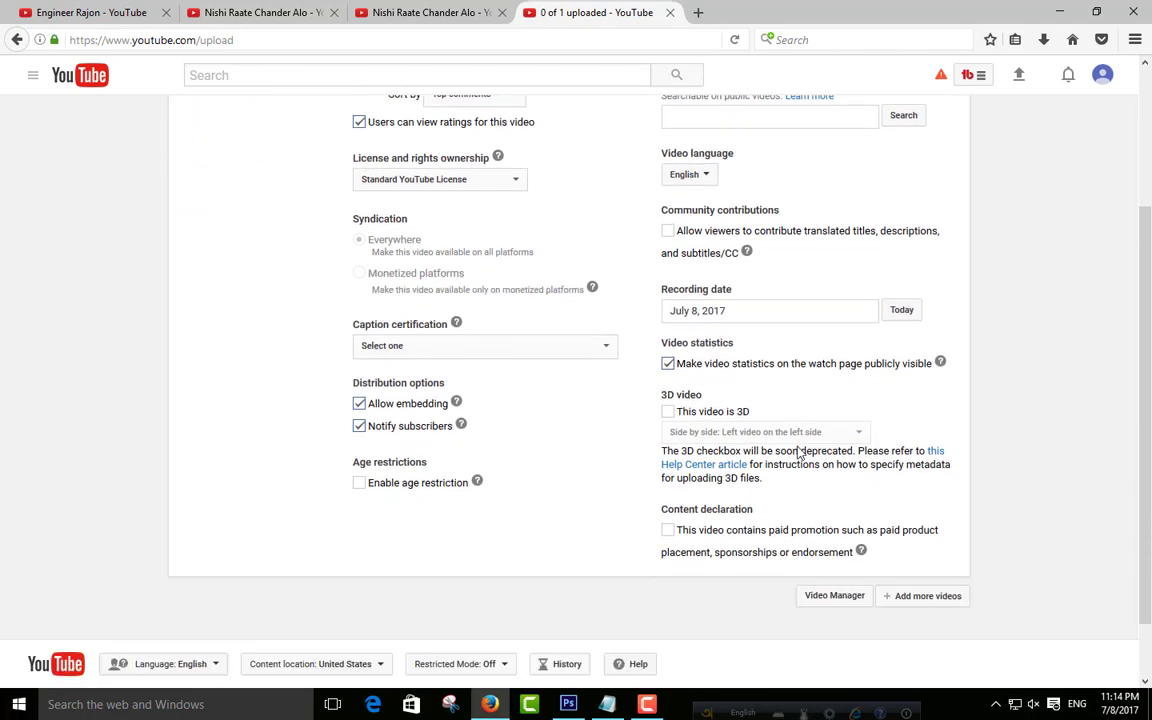
scroll(720, 410, "up", 2)
scroll(489, 604, "down", 1)
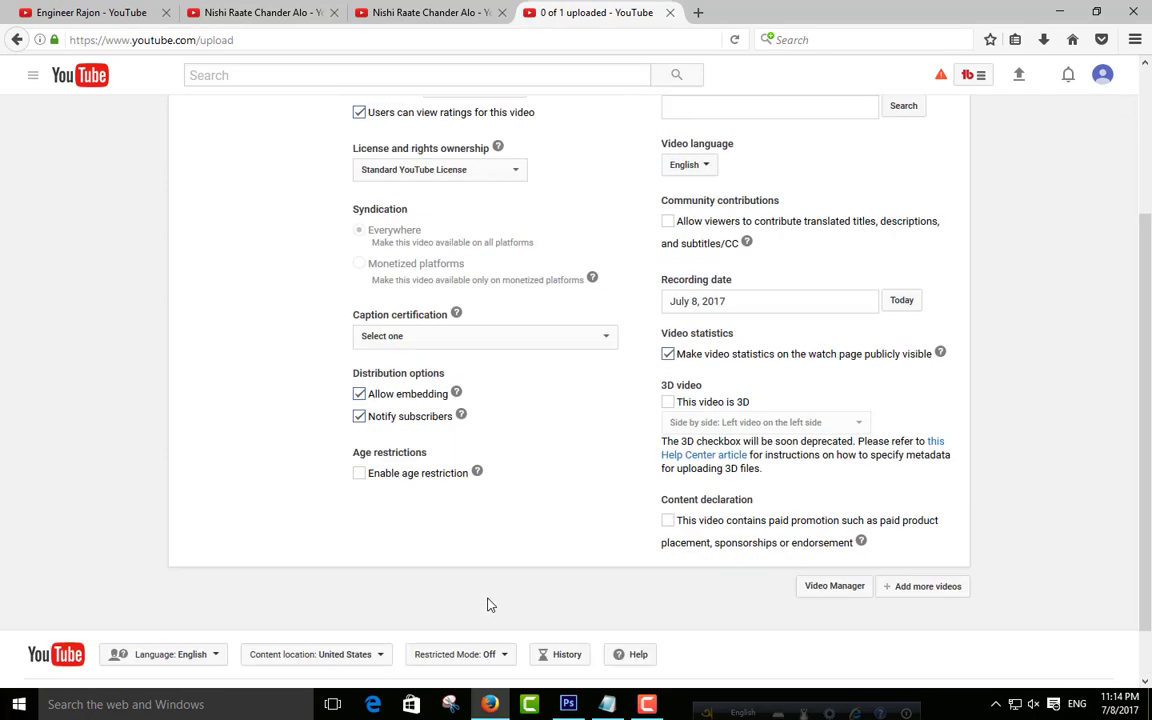
scroll(548, 576, "up", 5)
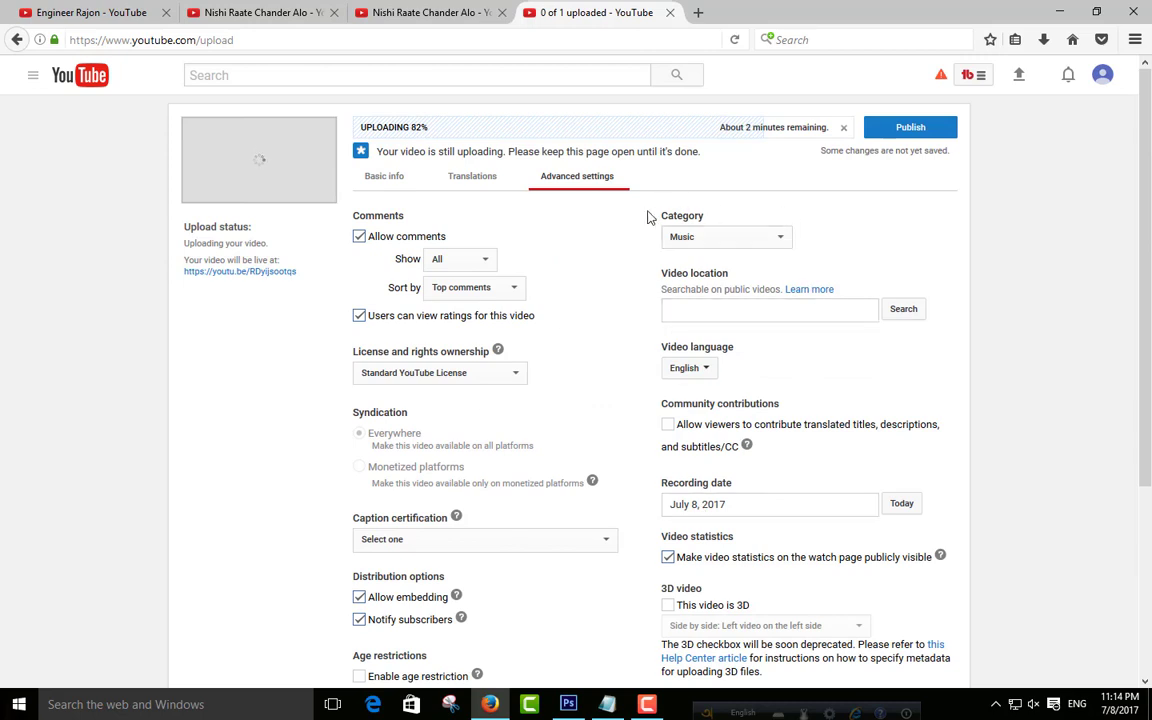
Step: Check the available video categories, leaving Music selected, and look over the recording date, statistics and content declaration options
left_click(781, 239)
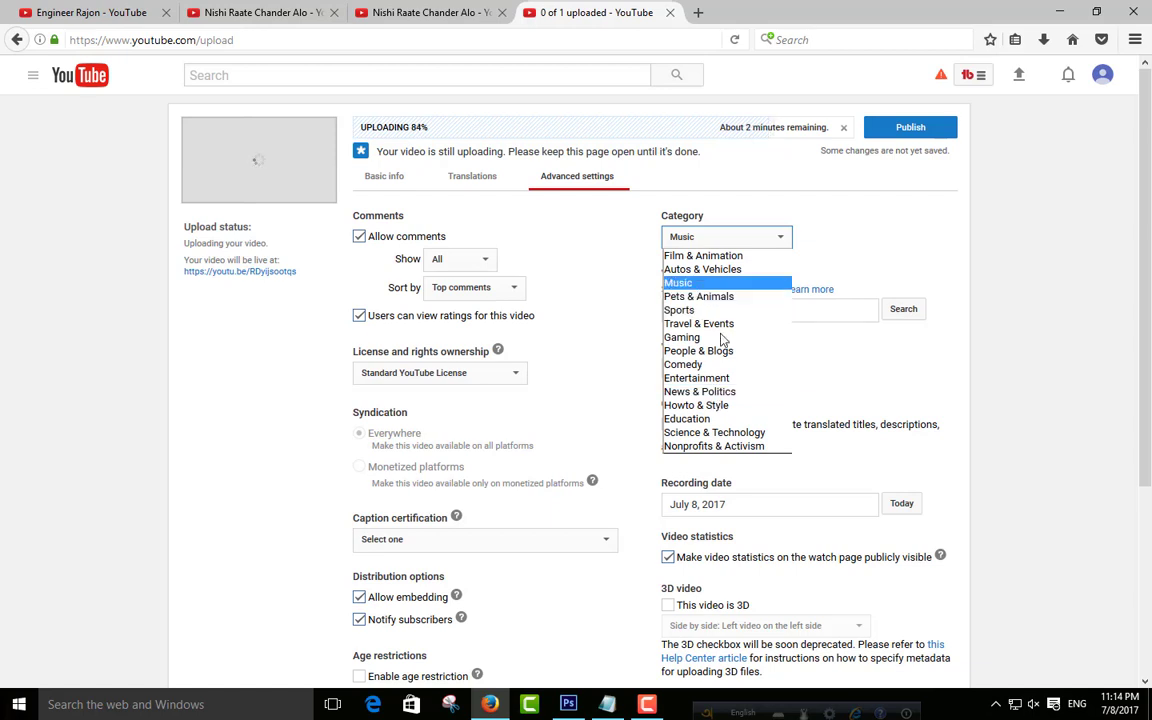
left_click(809, 233)
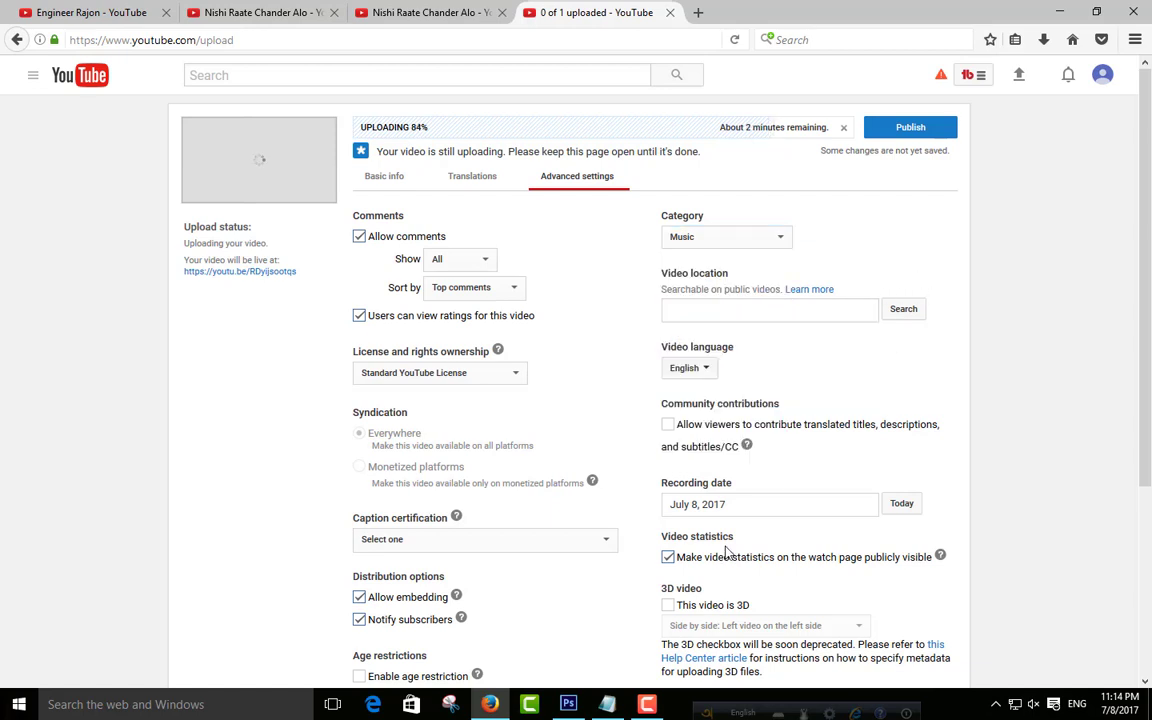
scroll(725, 559, "down", 3)
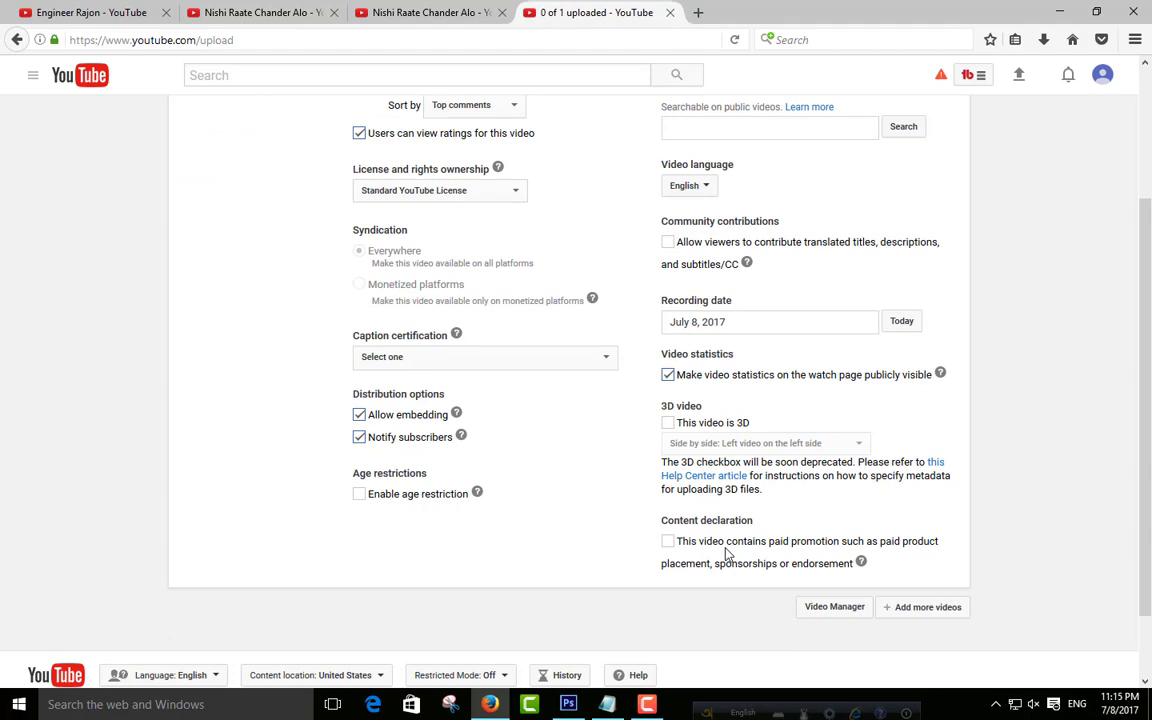
scroll(594, 510, "up", 3)
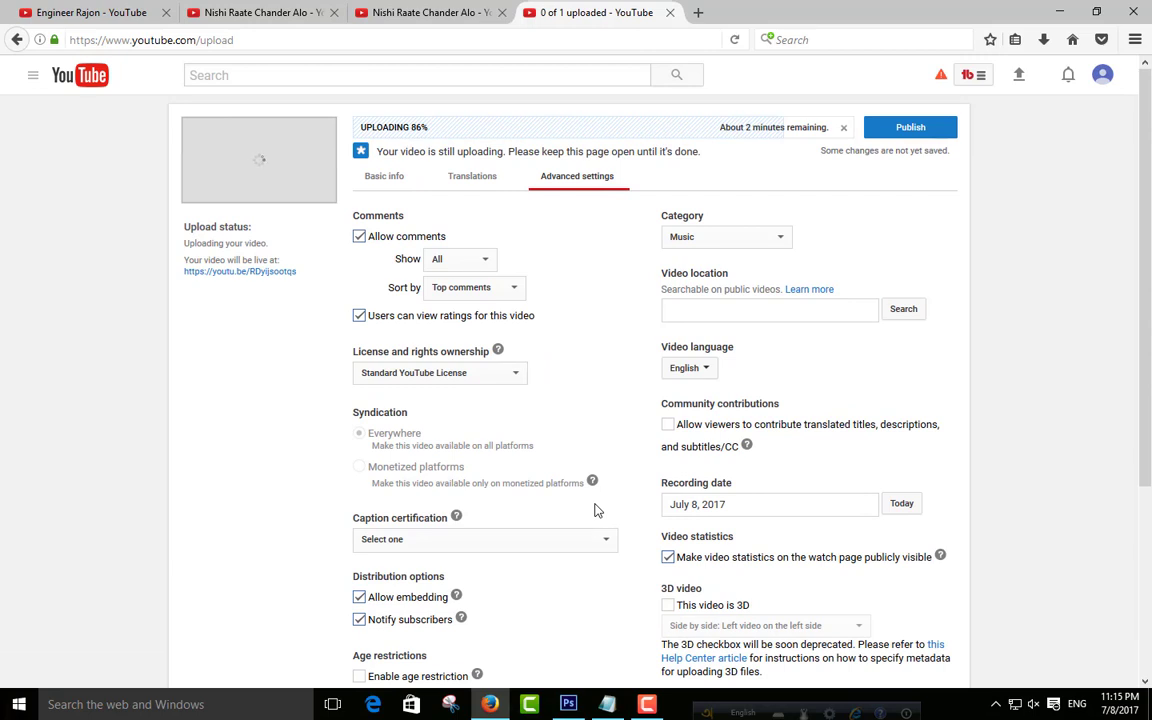
Step: Set the original language of the title and description to English and check the translation options without adding a language
left_click(480, 178)
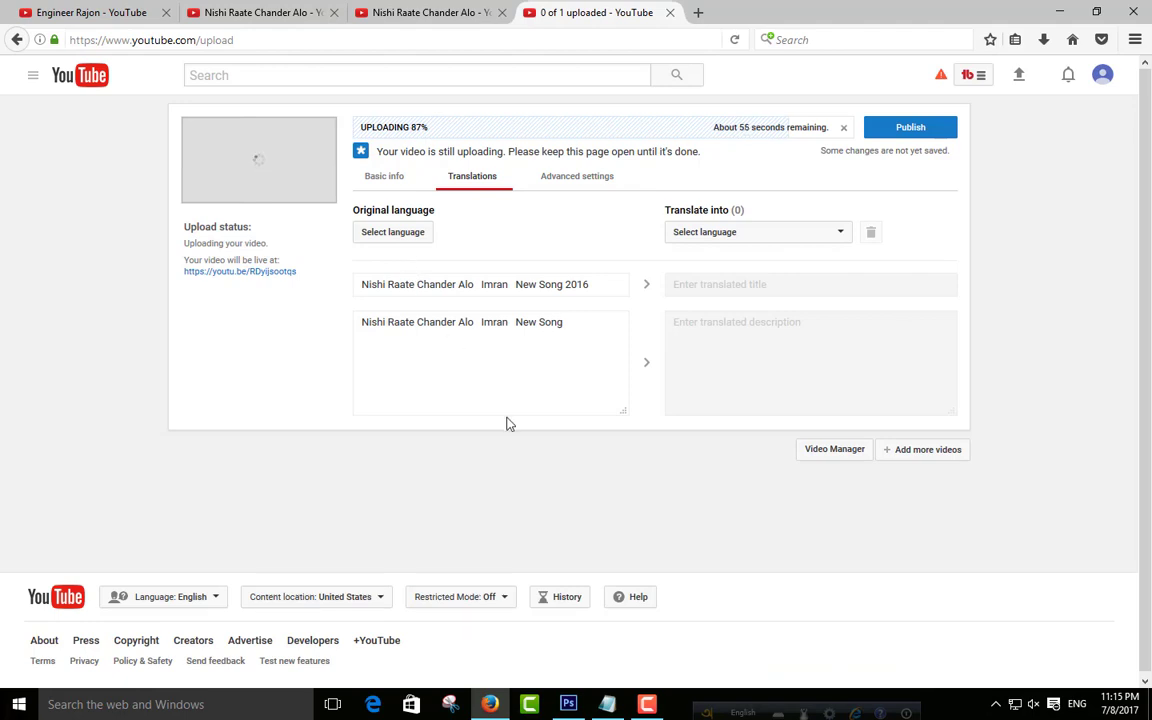
left_click(418, 238)
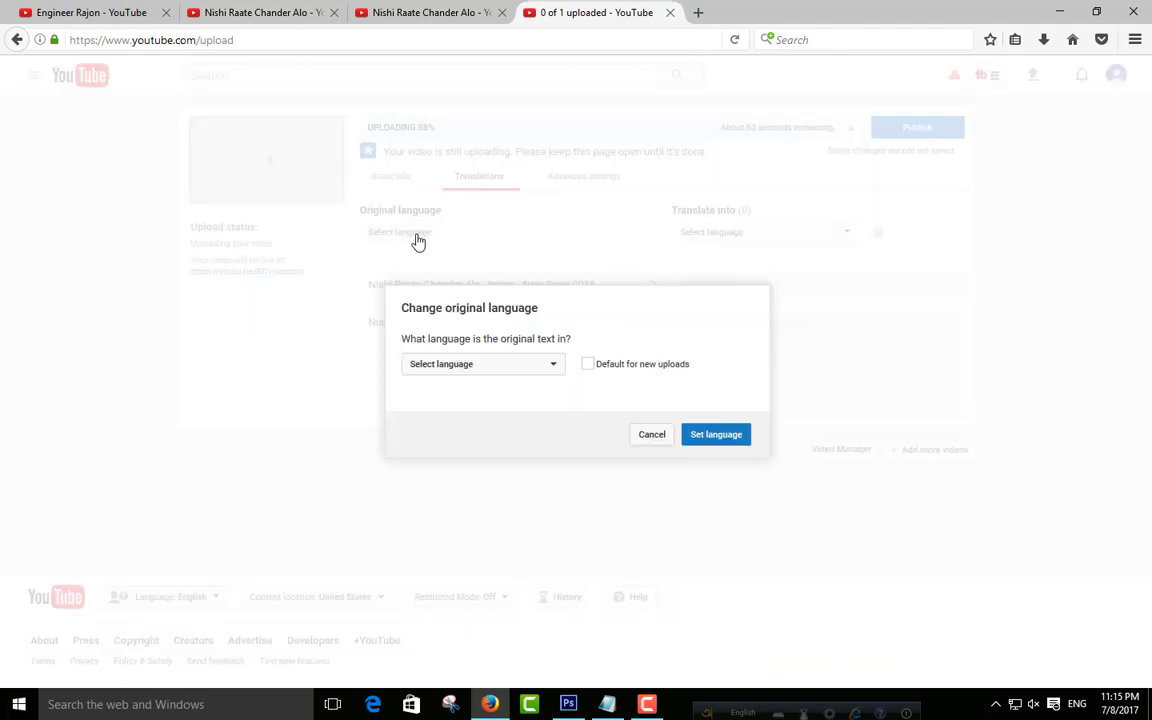
left_click(560, 366)
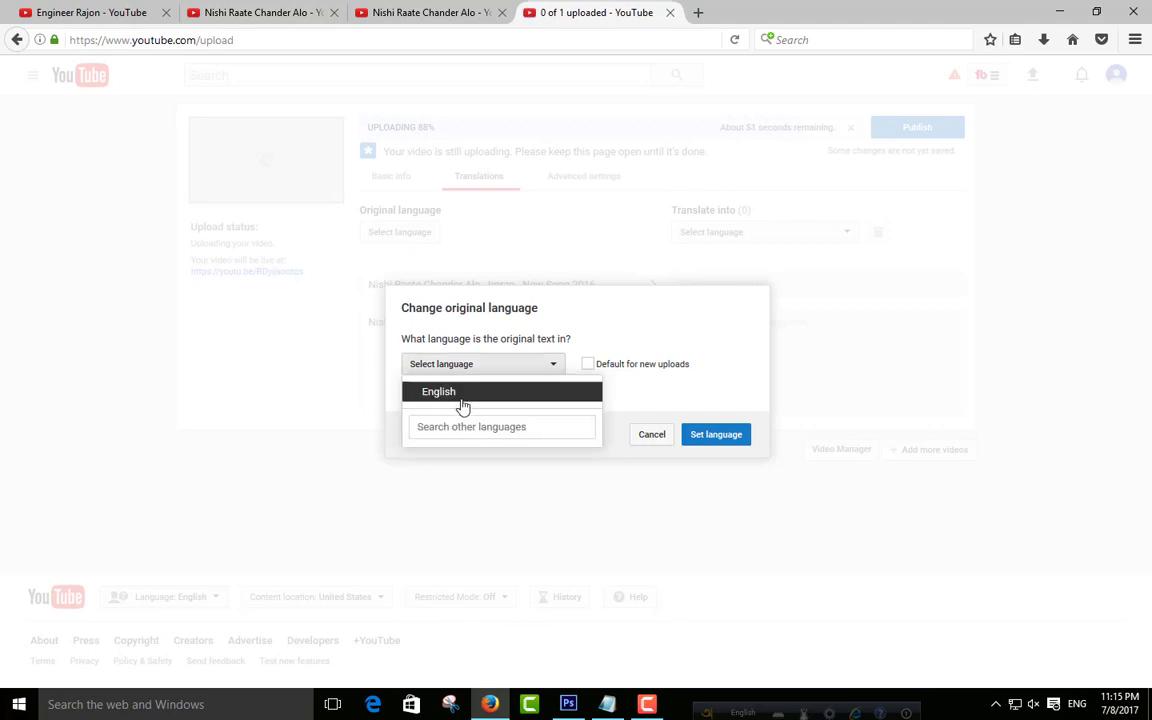
left_click(455, 392)
left_click(713, 436)
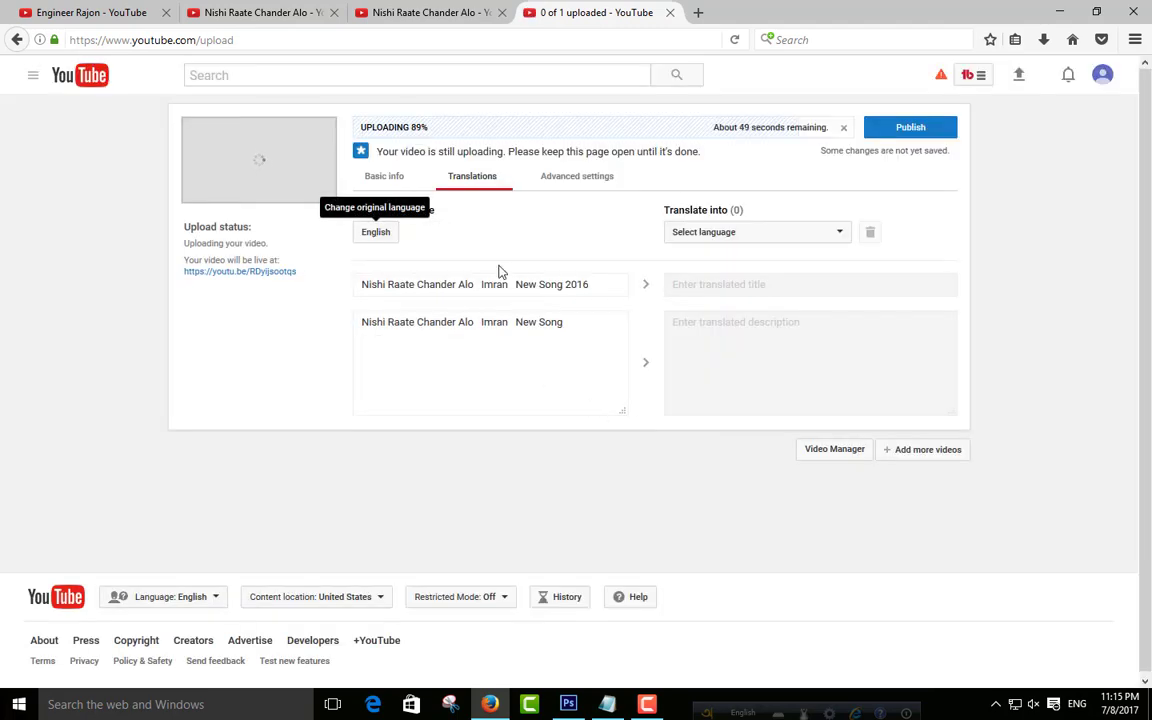
left_click(821, 236)
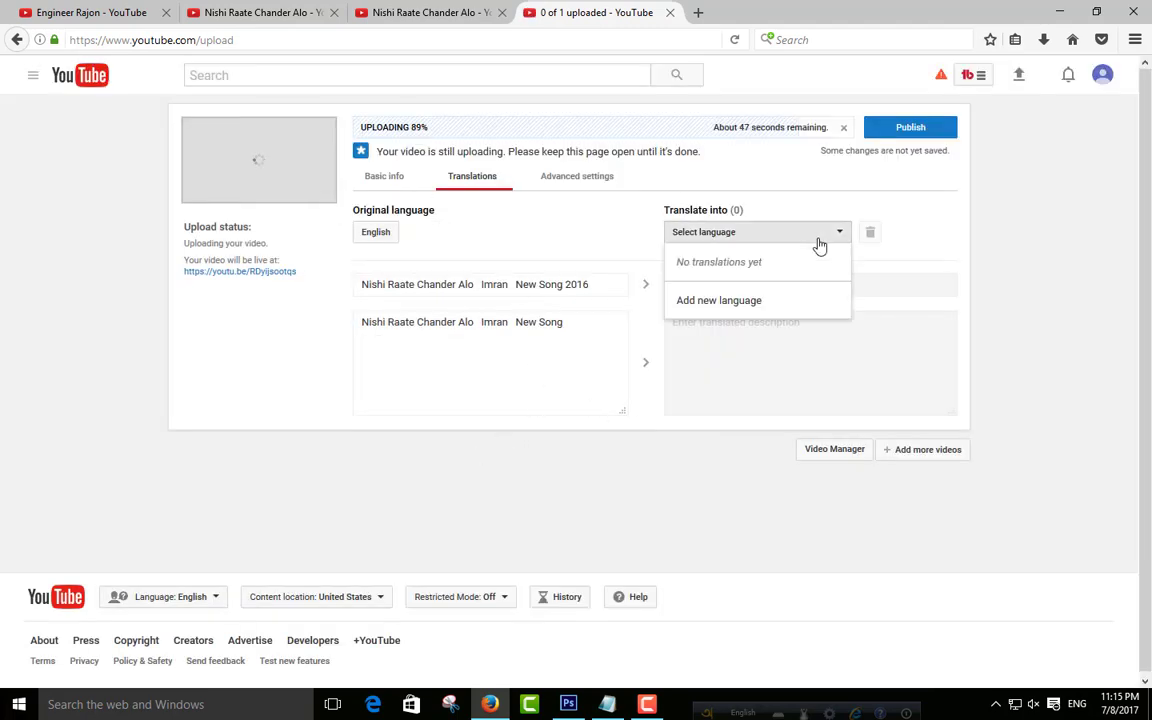
left_click(455, 425)
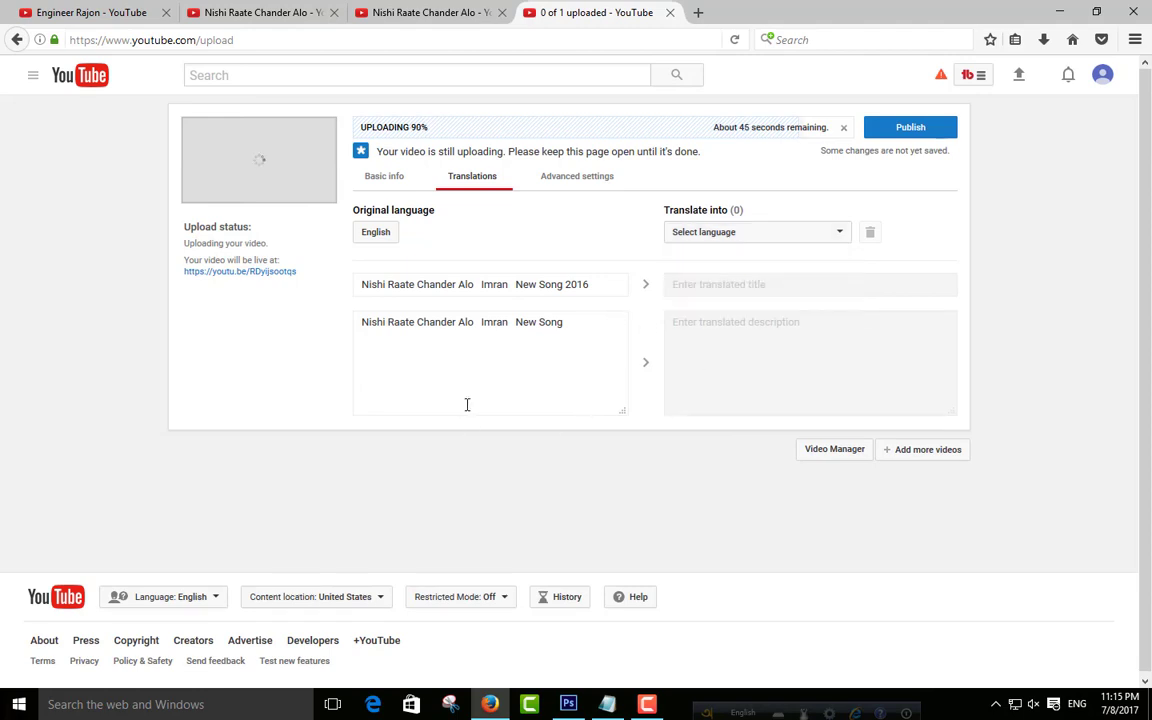
Step: Enable sharing the video on Twitter from its basic info and authorize Google to use the Twitter account
left_click(395, 180)
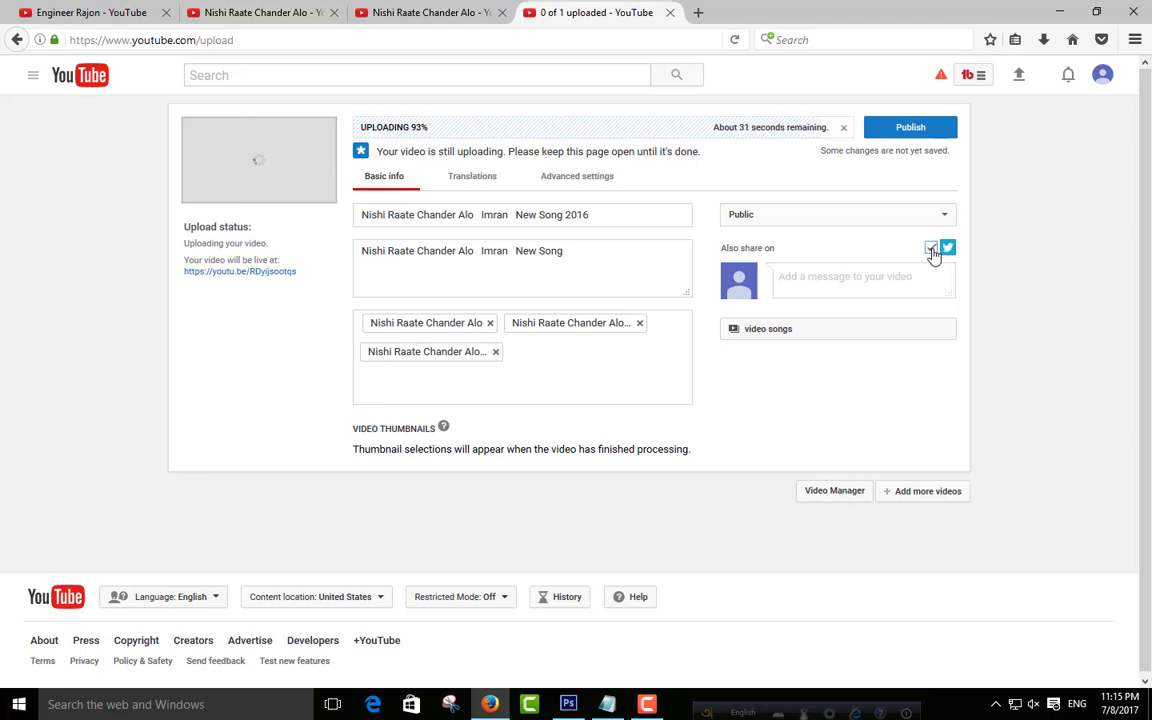
left_click(931, 249)
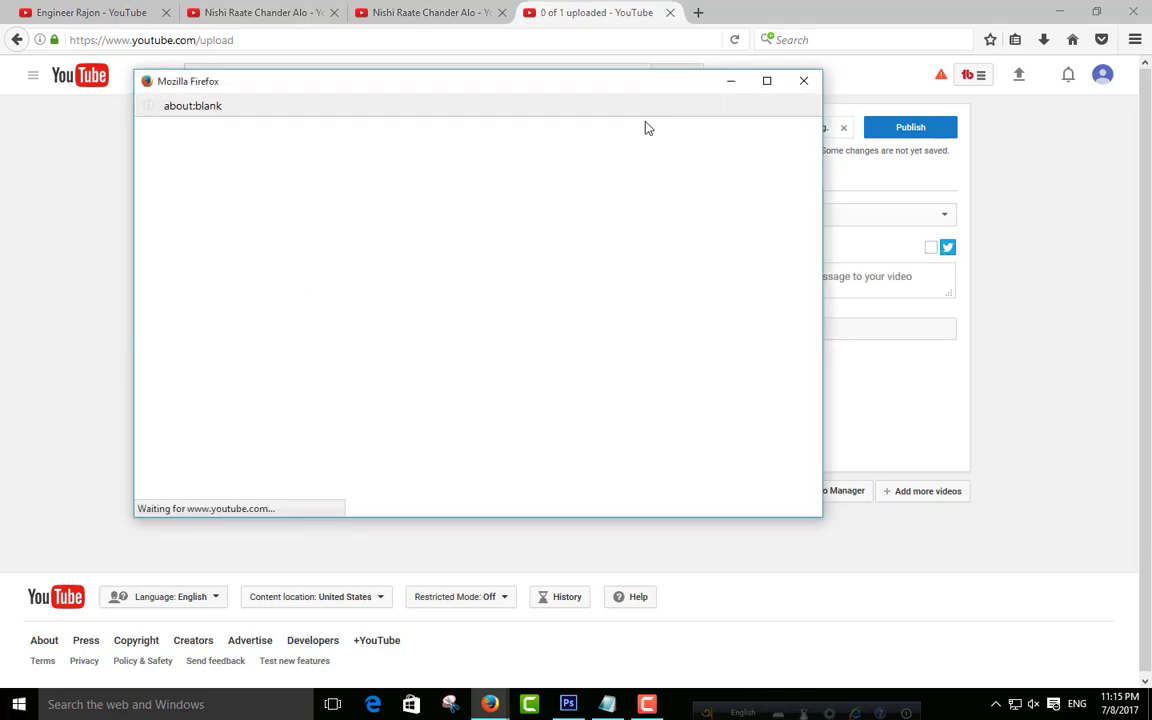
left_click(804, 81)
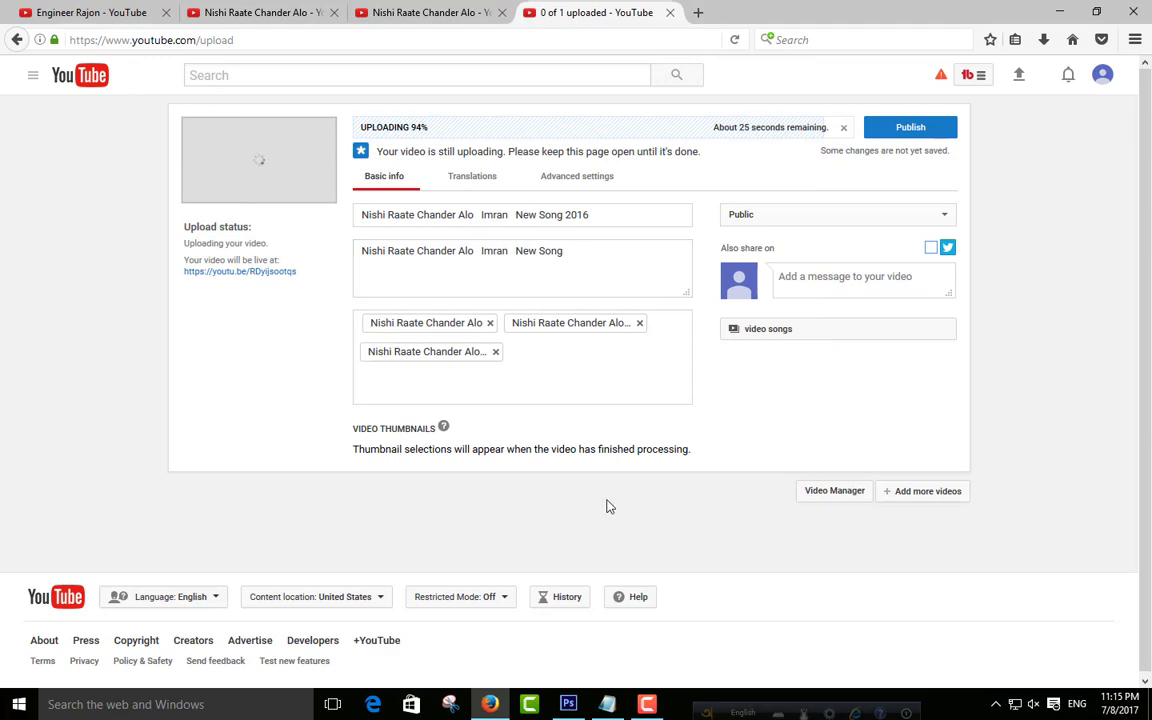
left_click(932, 250)
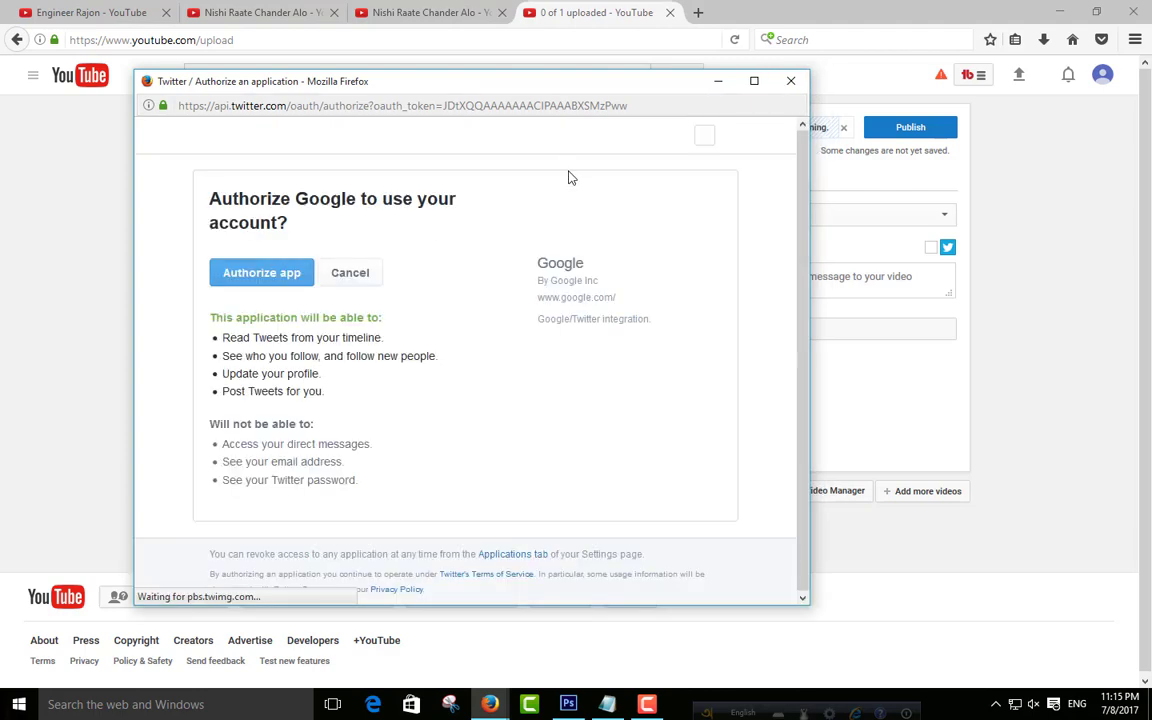
left_click(250, 274)
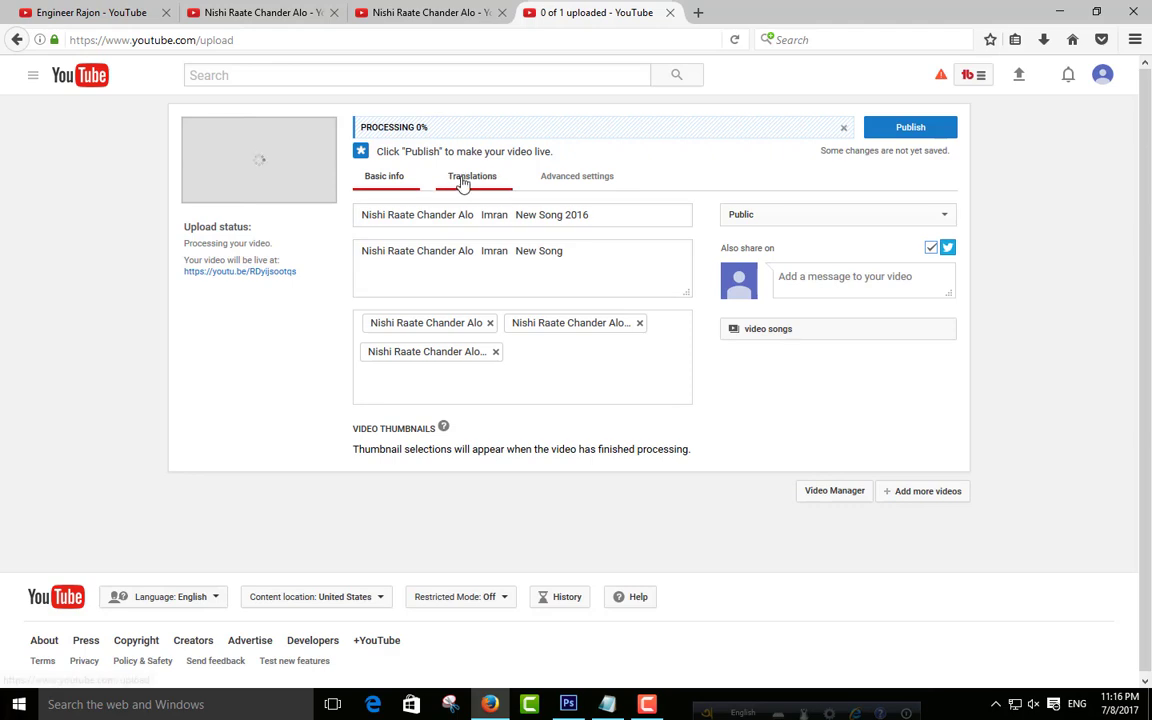
Step: Check the signed-in channel and the other available accounts in the account details
scroll(755, 478, "down", 1)
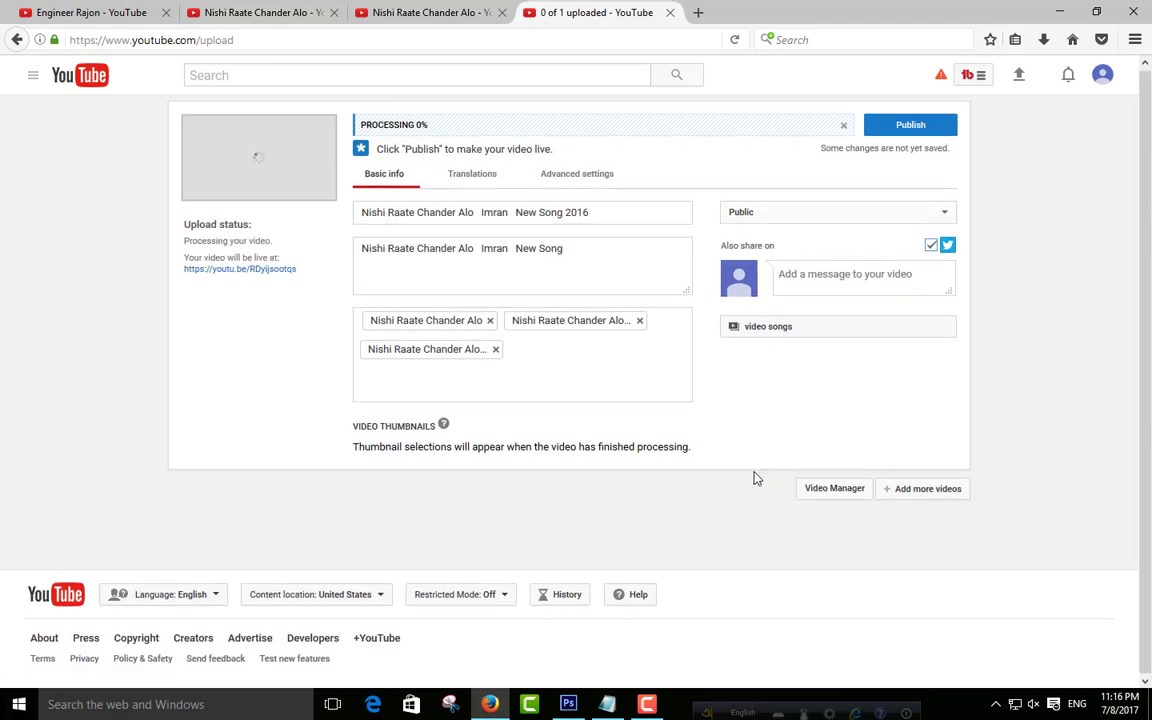
scroll(731, 404, "up", 1)
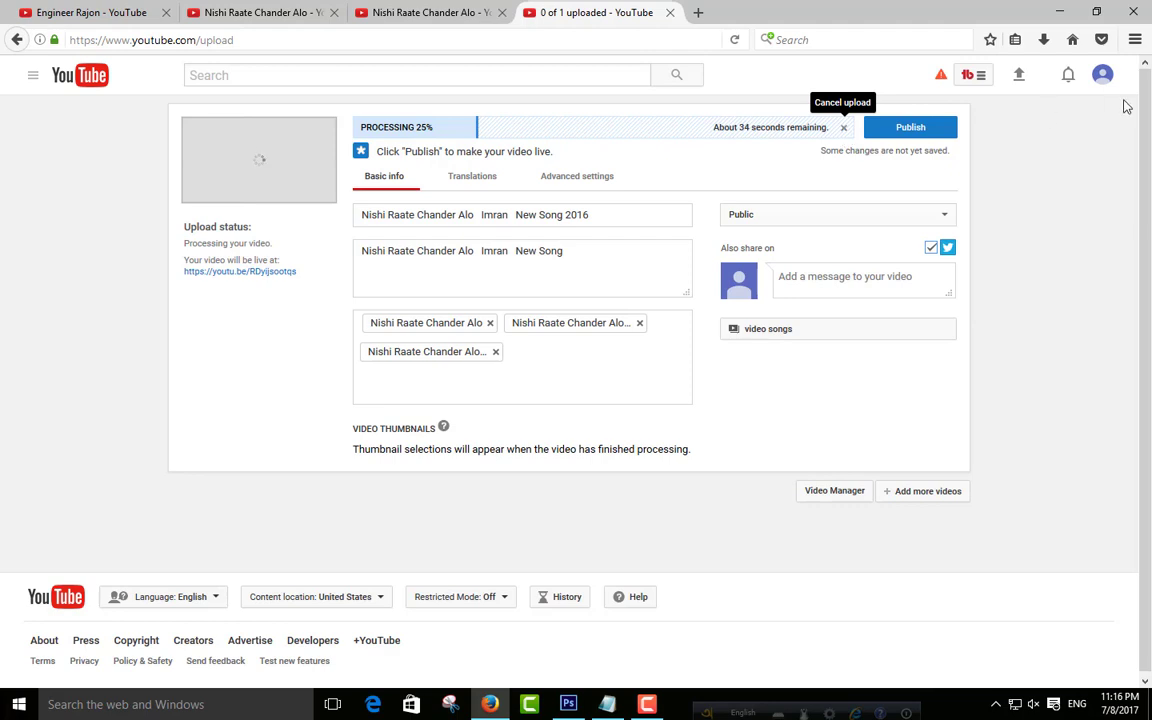
left_click(1102, 77)
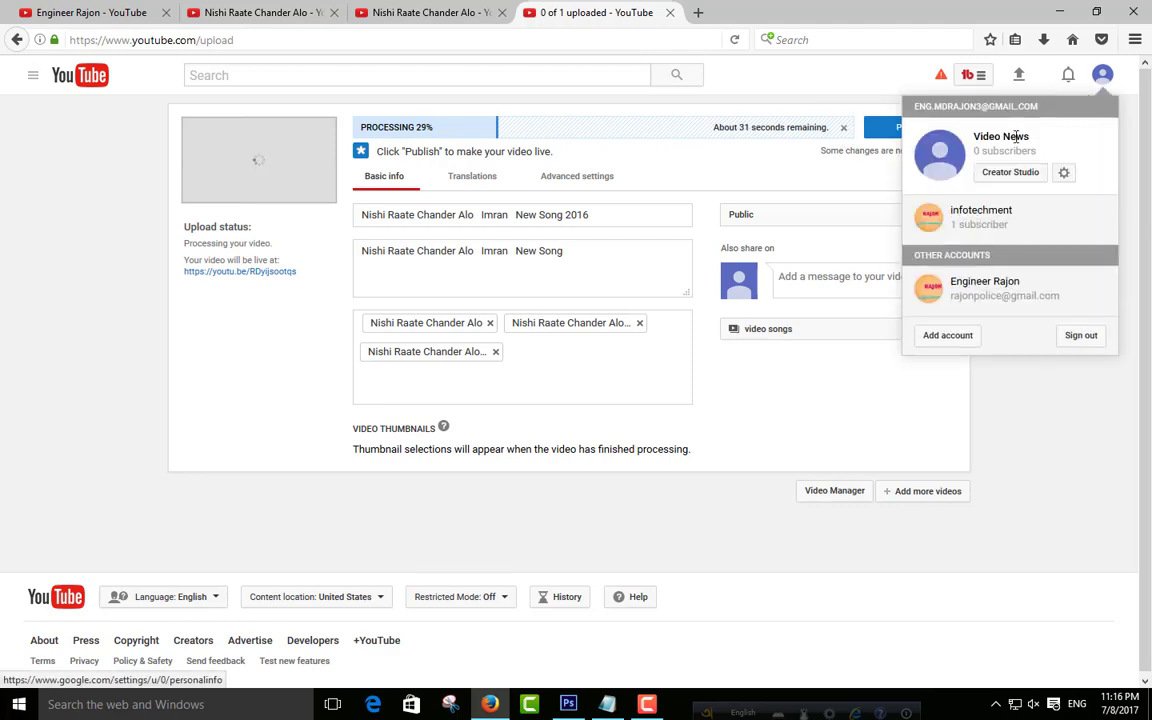
left_click(1055, 431)
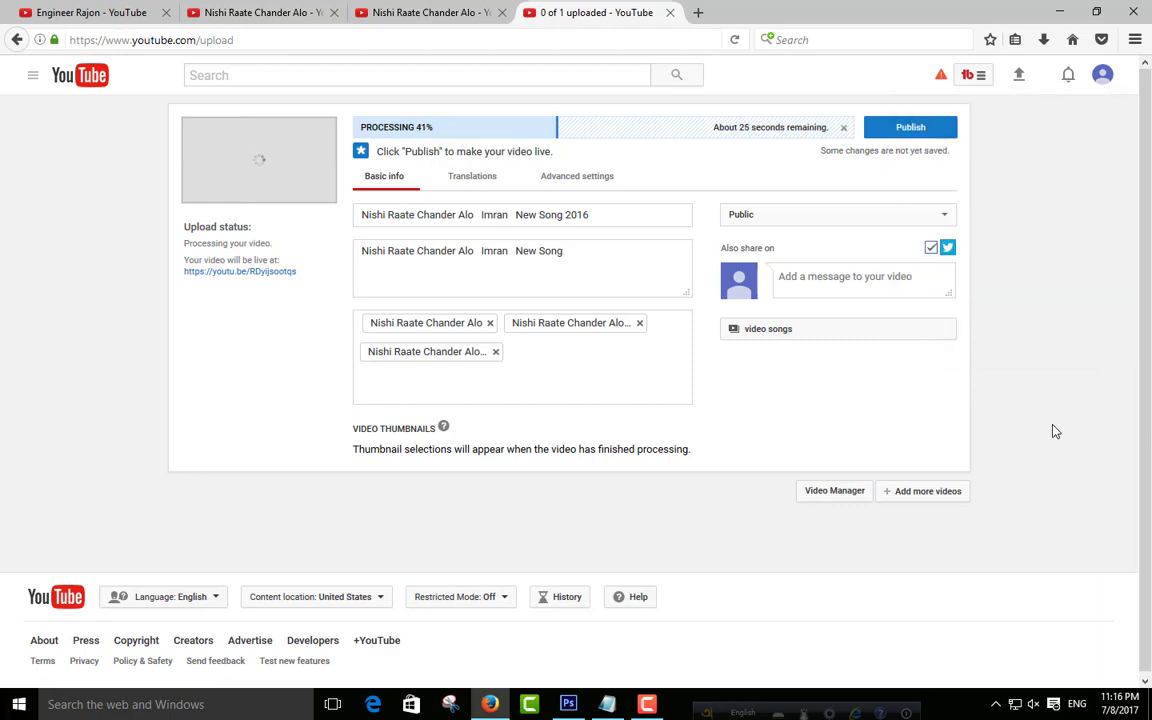
left_click(1104, 78)
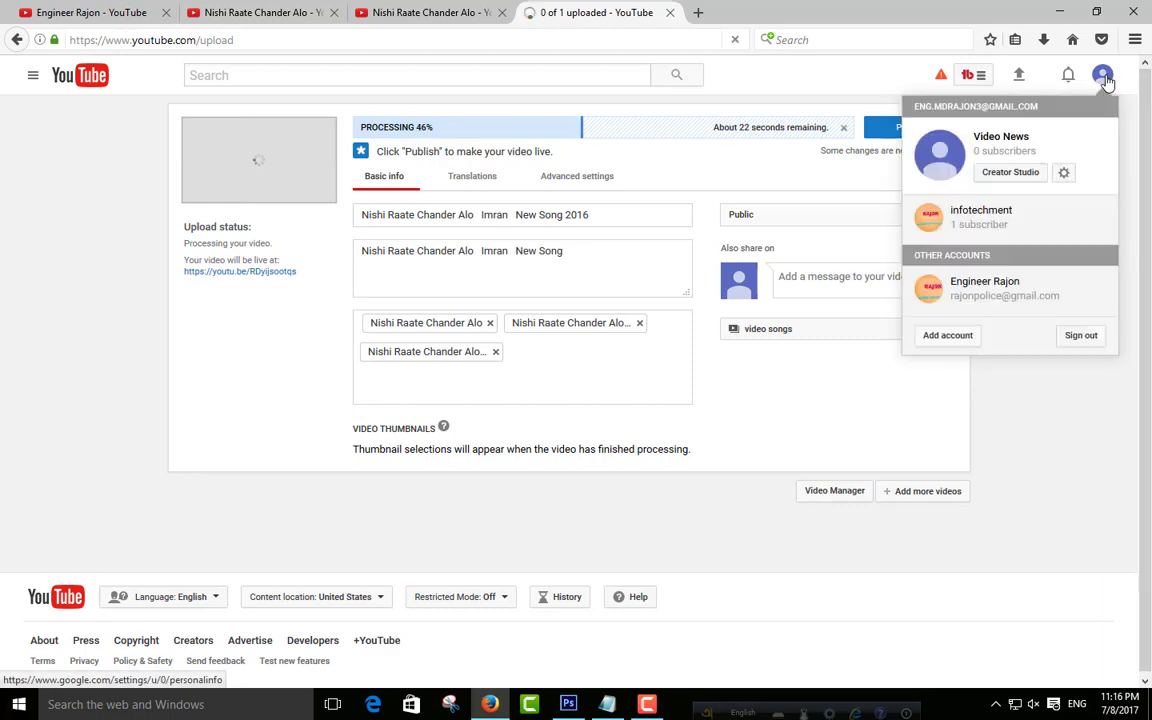
left_click(1104, 78)
left_click(1104, 78)
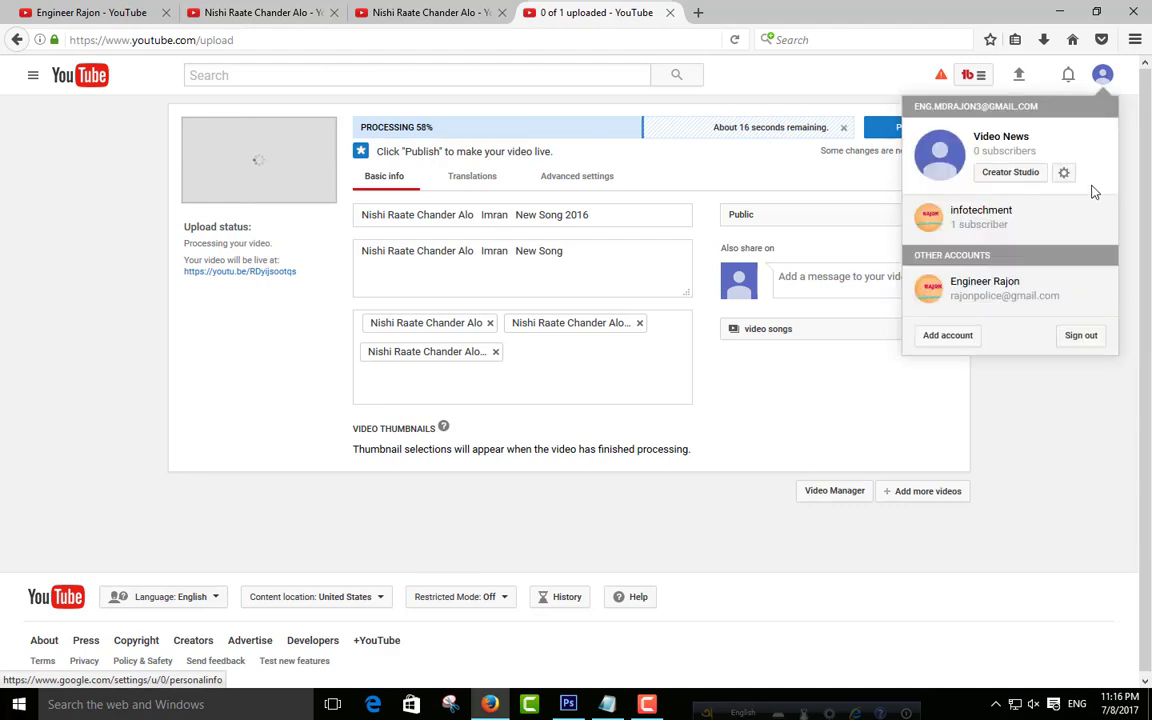
left_click(1036, 440)
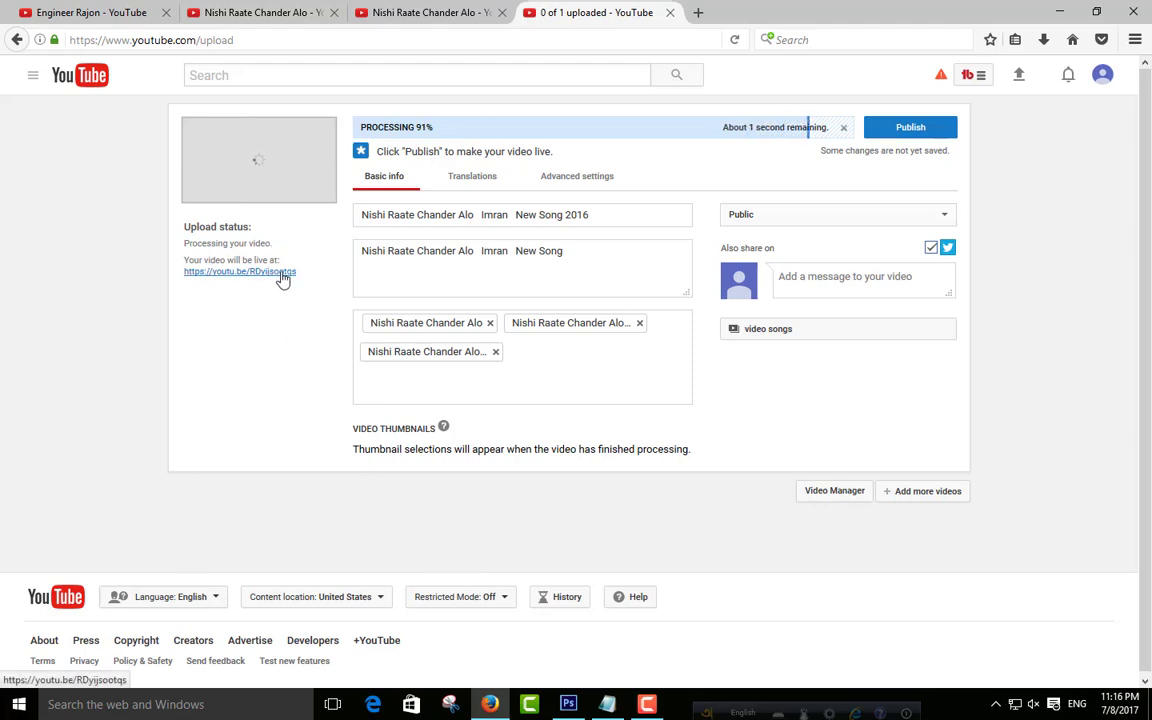
Step: Look over the song search results and browse the videos on the other open channel page, returning to the upload page
left_click(595, 216)
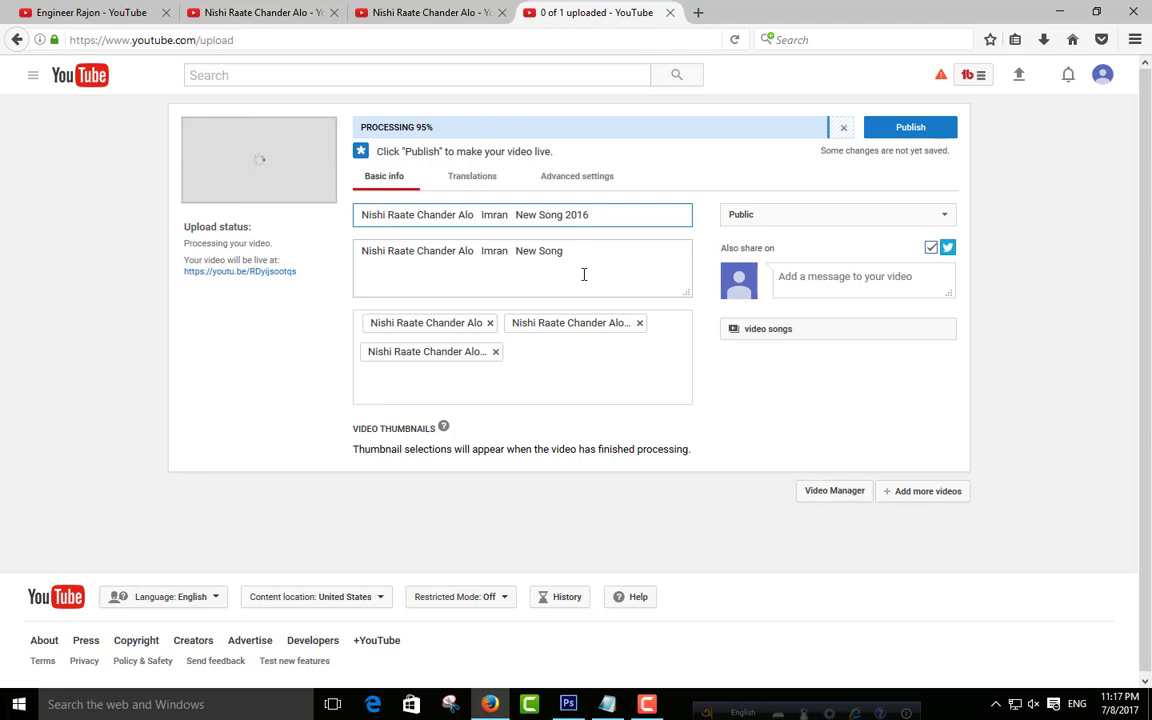
left_click(643, 453)
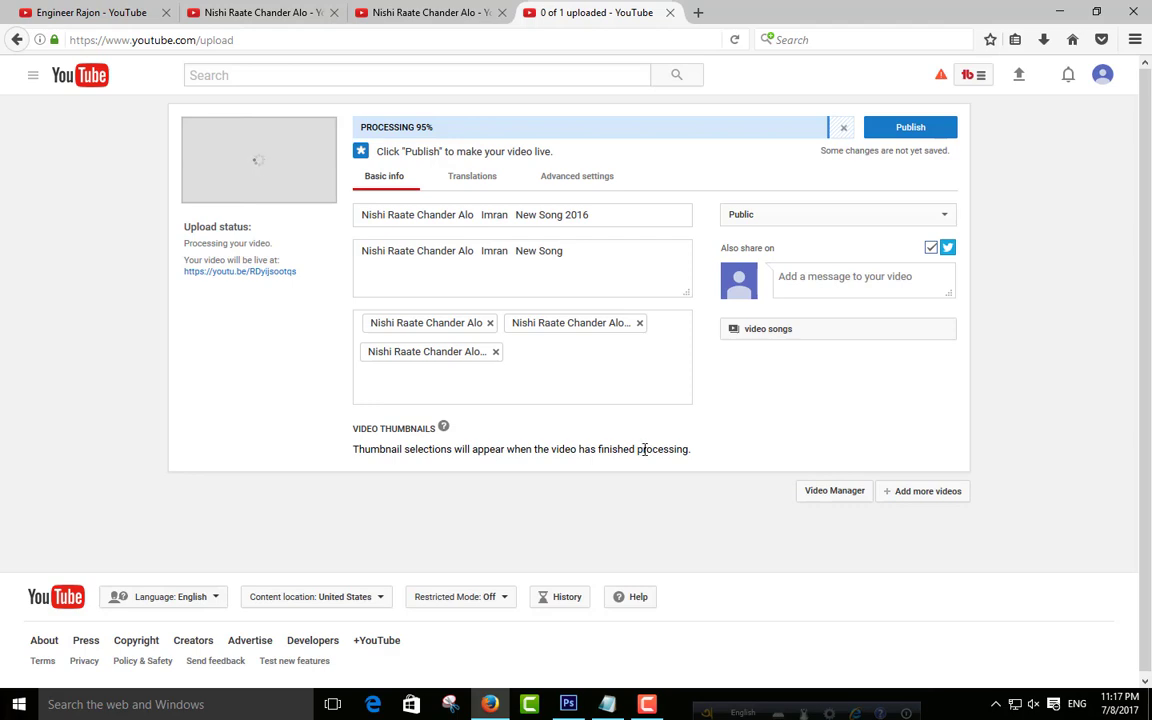
left_click(404, 12)
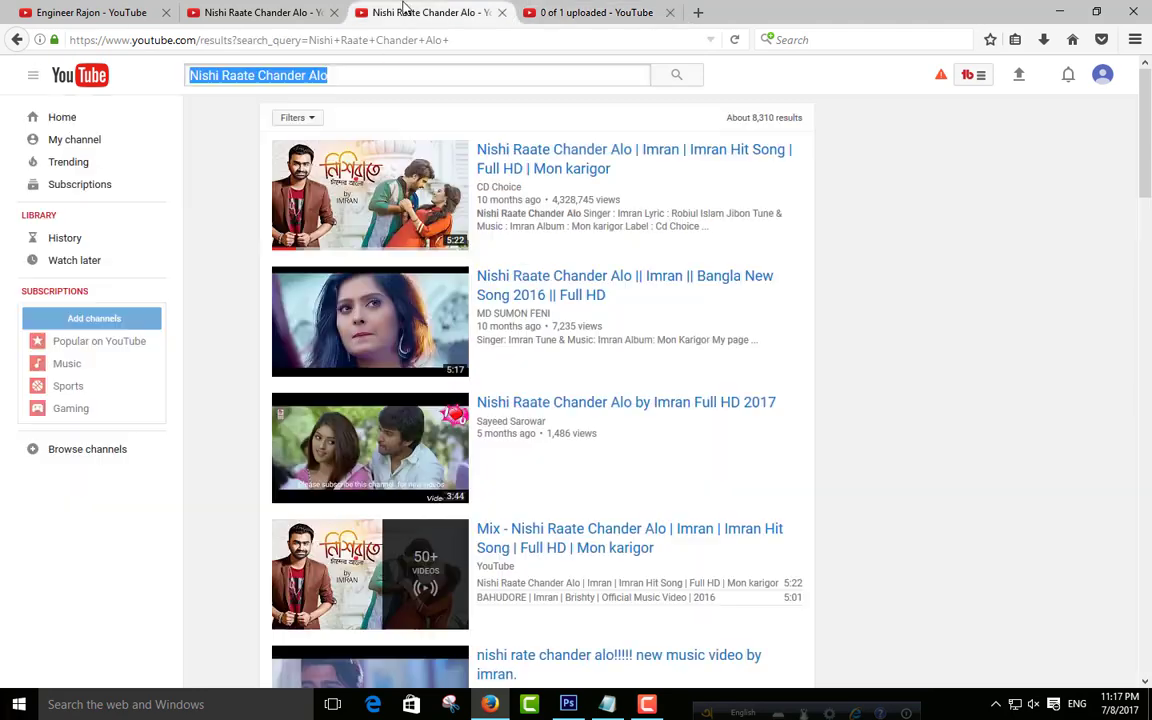
left_click(268, 12)
left_click(65, 12)
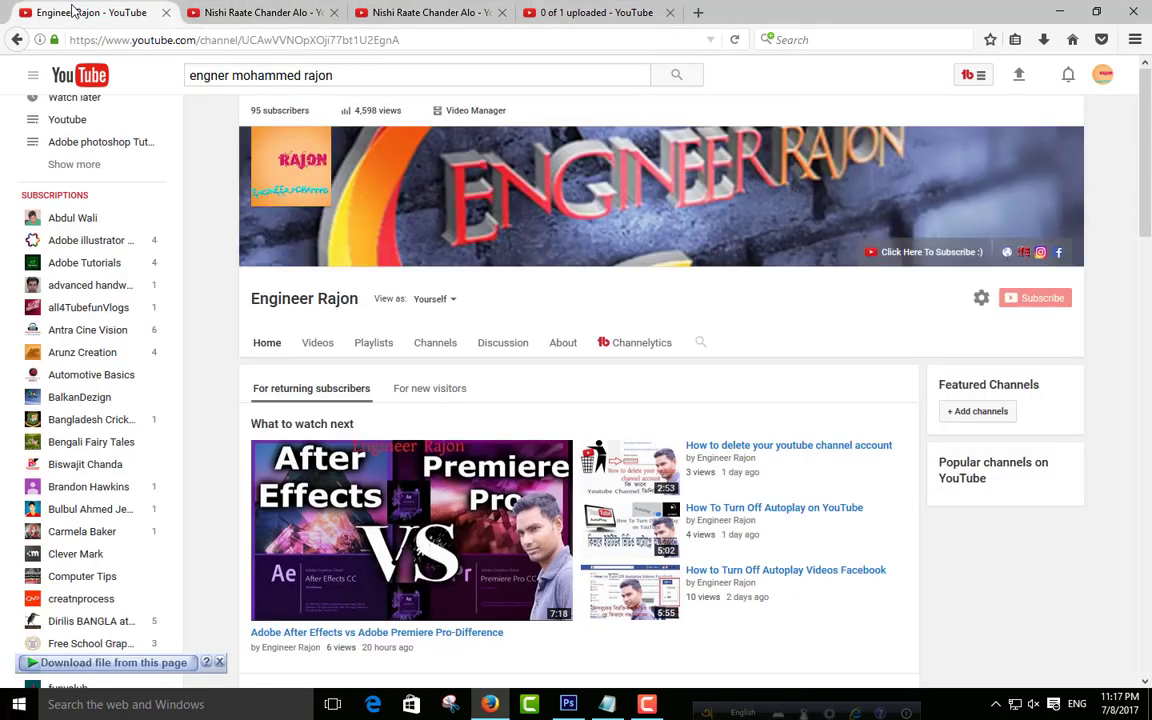
scroll(528, 511, "down", 5)
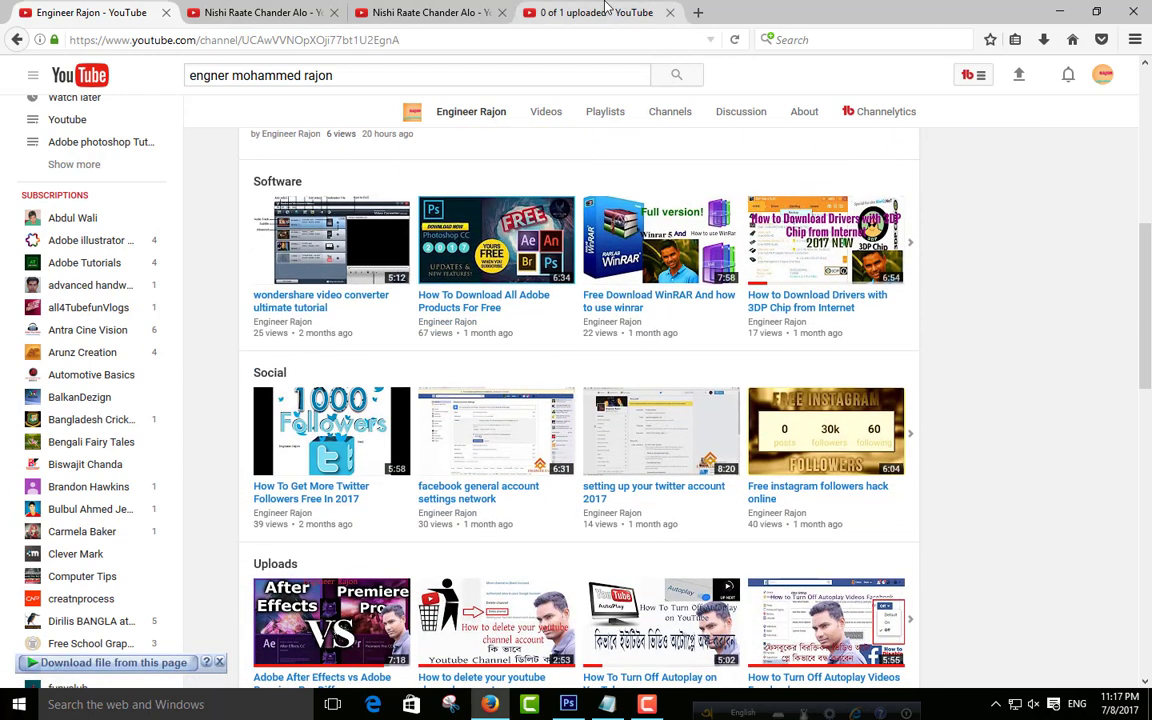
left_click(548, 8)
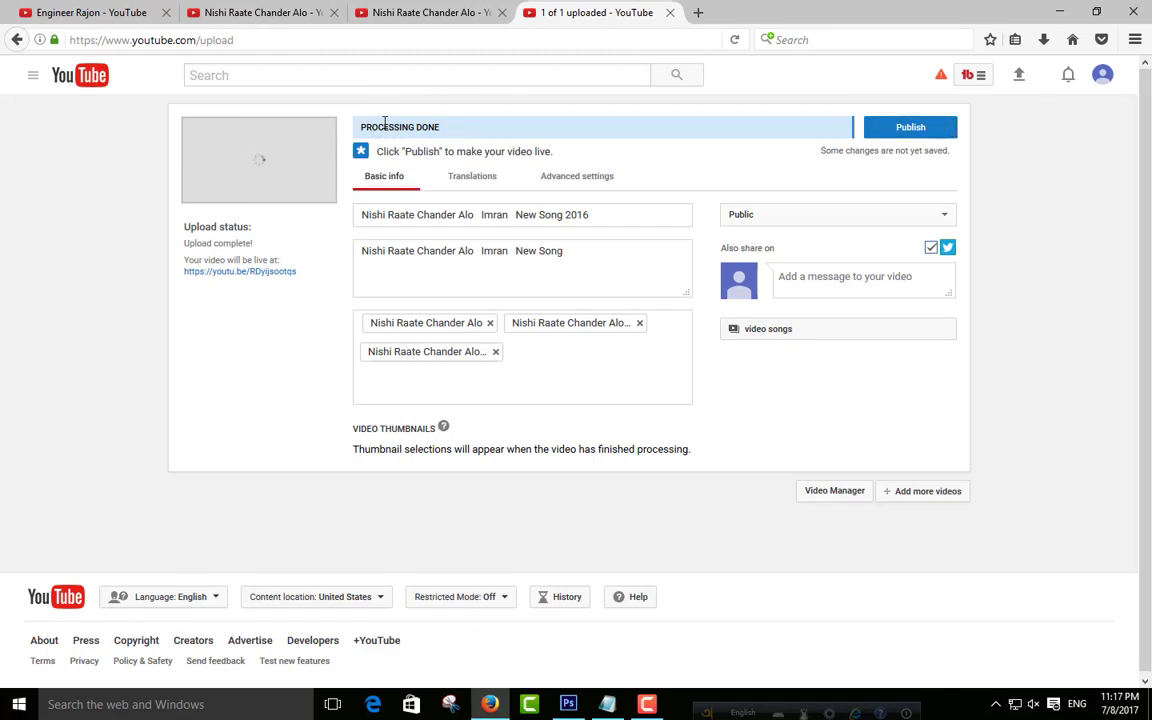
Step: Publish the uploaded video and return to editing its details
left_click(914, 141)
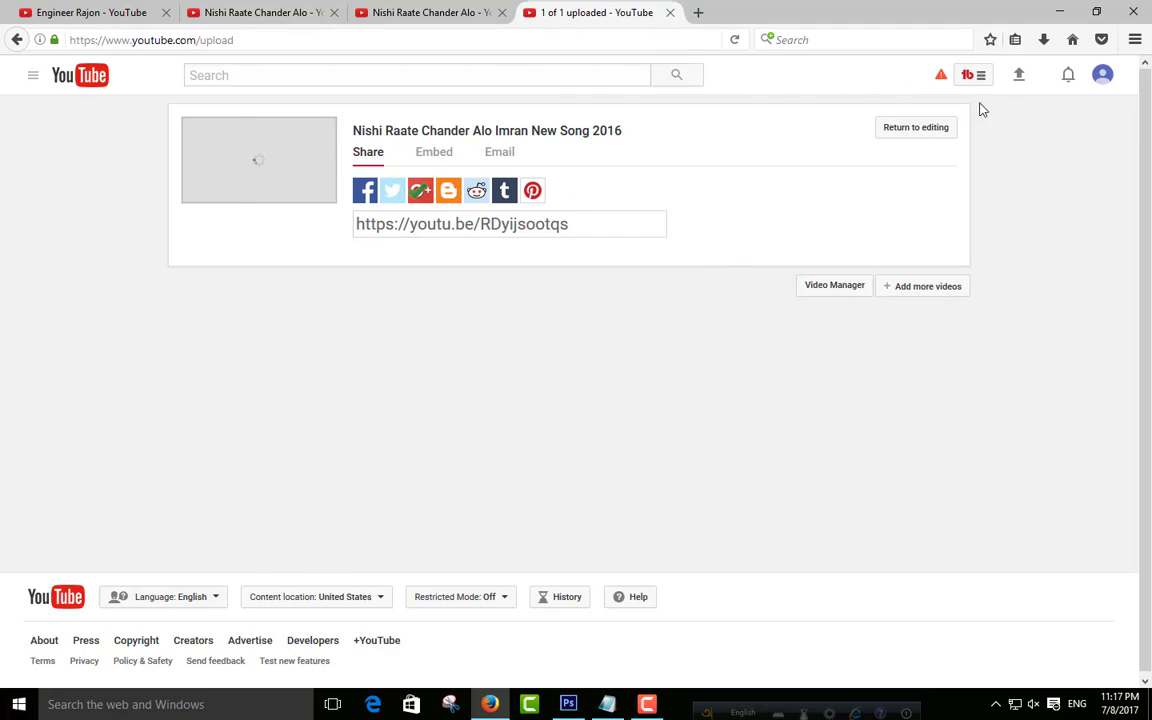
left_click(916, 132)
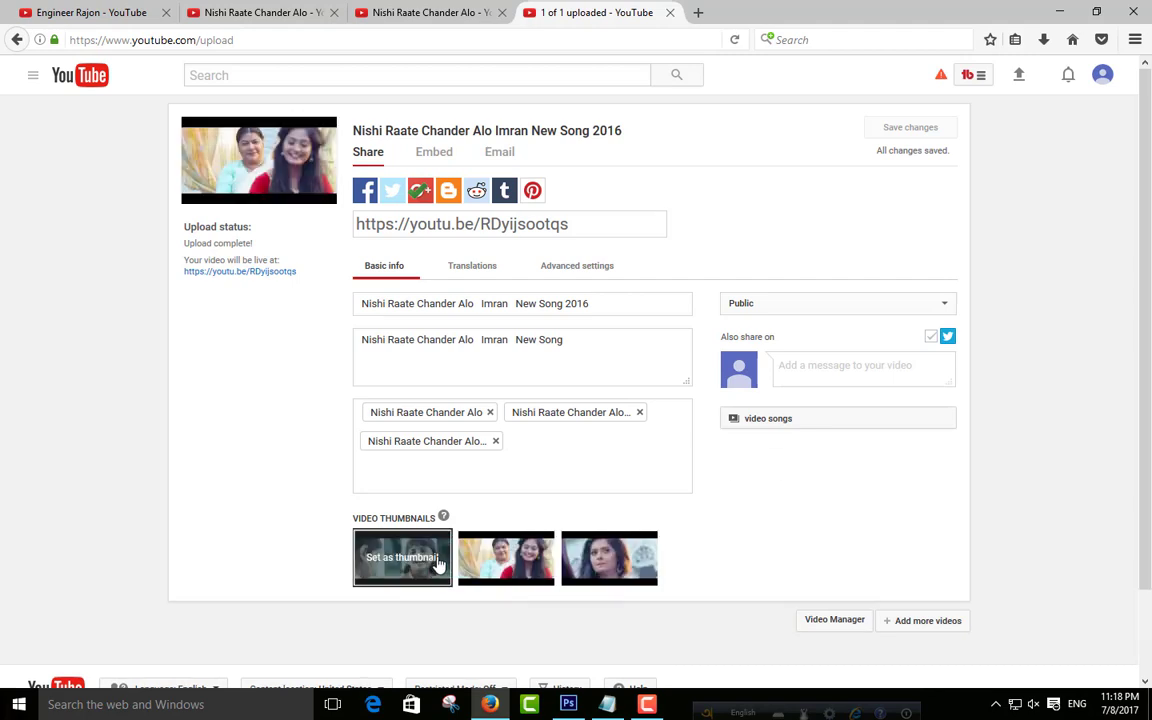
Step: Try the suggested video thumbnails and select the second one, showing the two smiling women
left_click(437, 564)
left_click(499, 564)
left_click(606, 564)
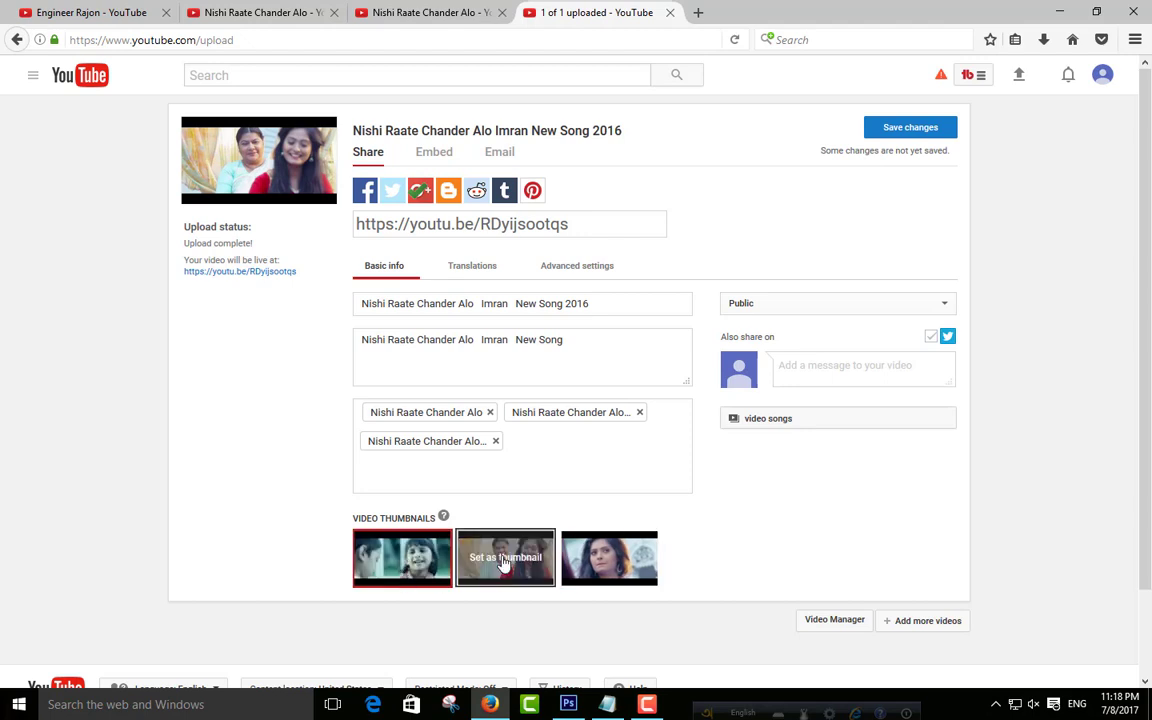
left_click(505, 560)
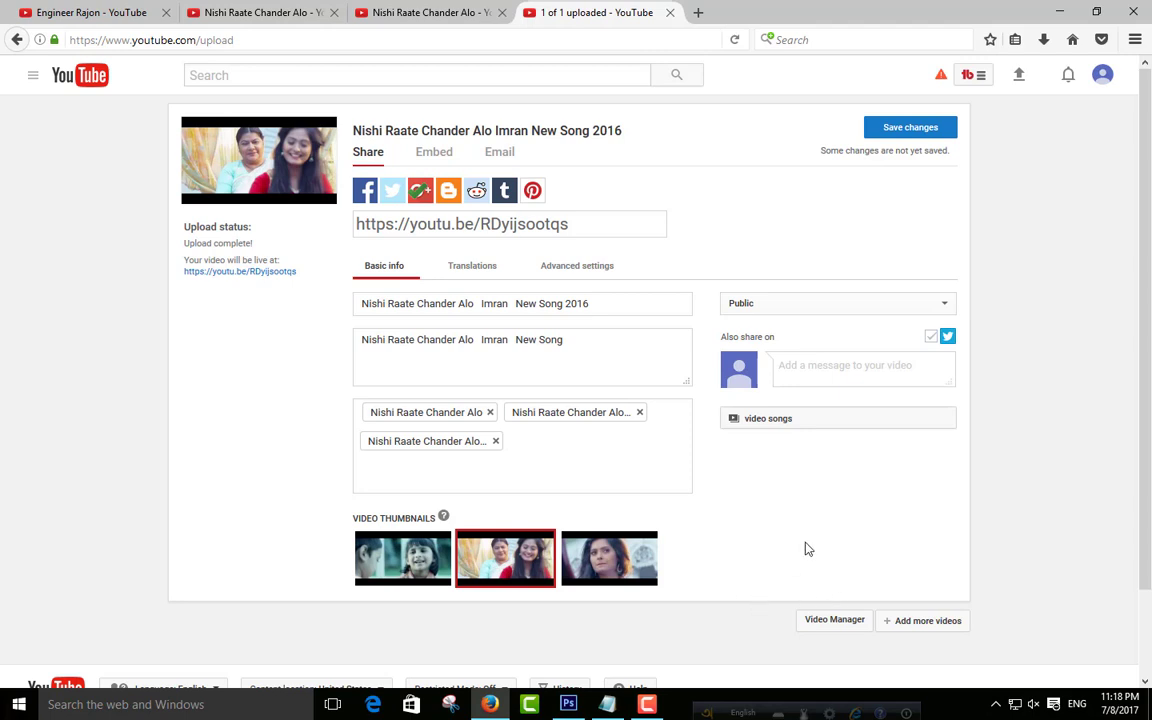
Step: Save the video's changed details and open the published video's watch page from its title
left_click(910, 130)
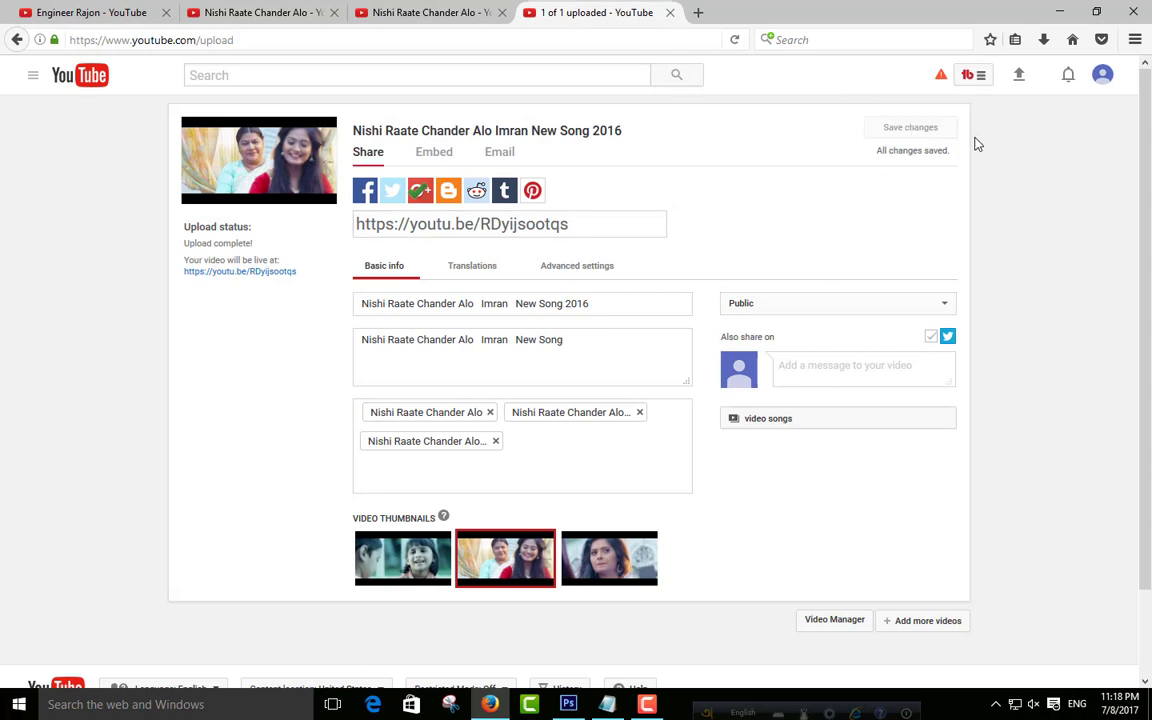
left_click(516, 137)
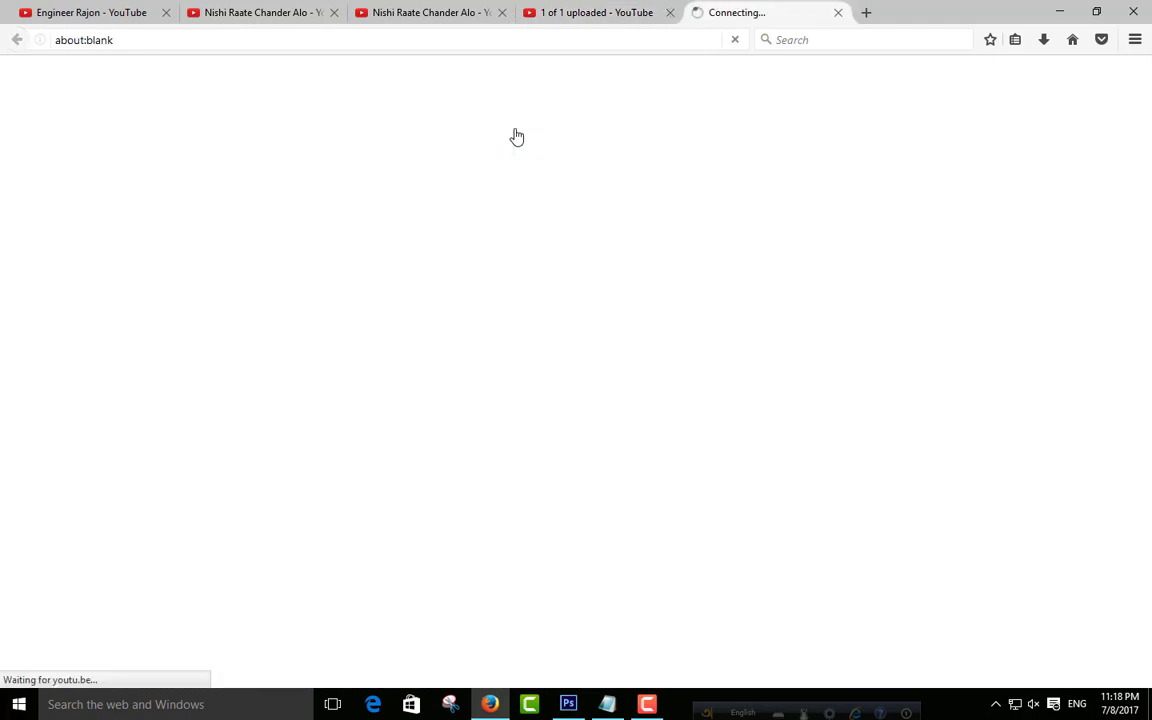
left_click(617, 13)
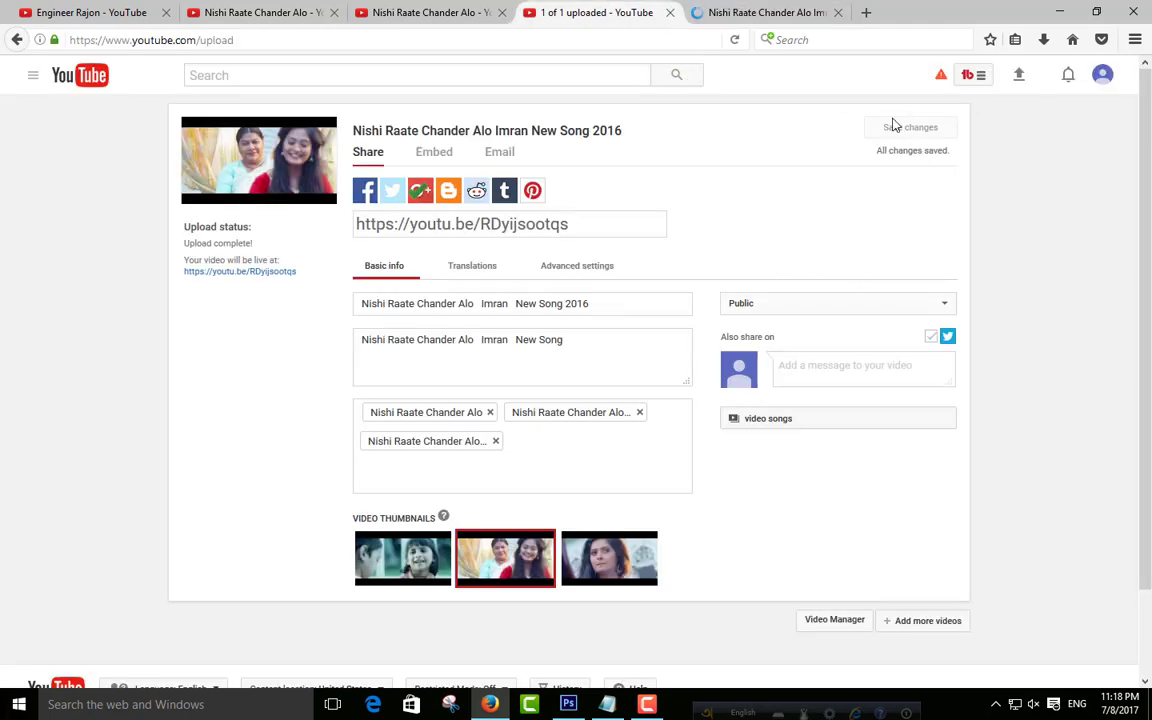
left_click(740, 12)
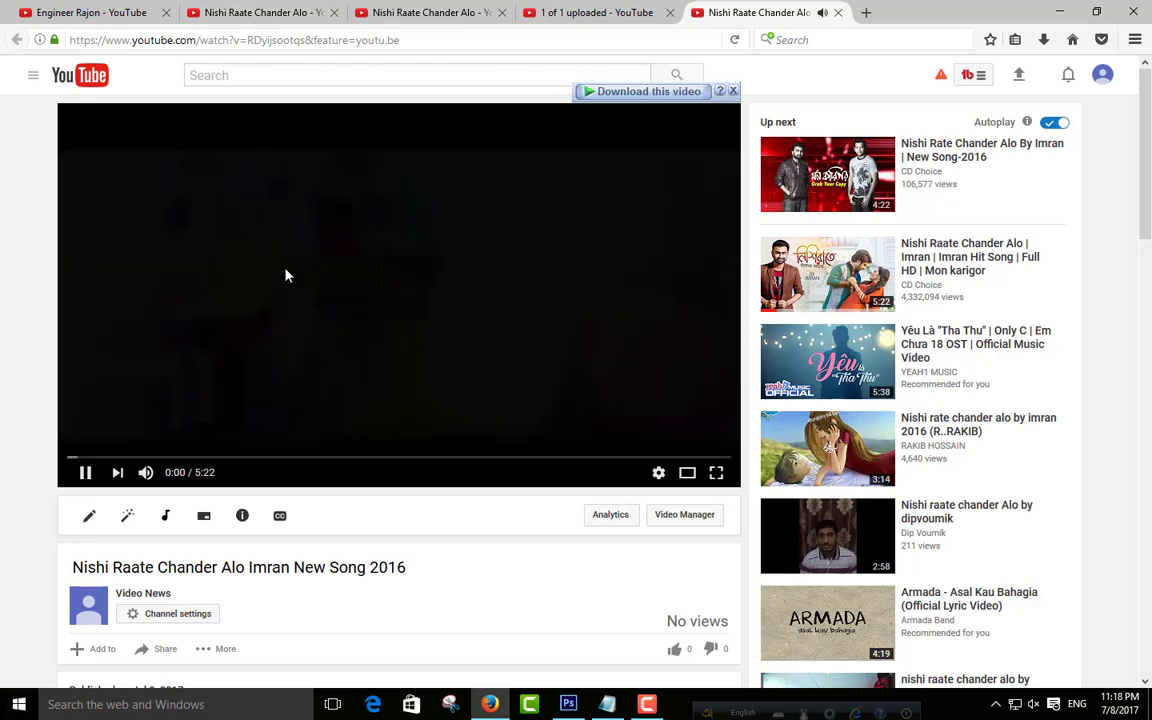
Step: Look over the published video's watch page, including playback, title, description and comments area
scroll(285, 276, "down", 2)
scroll(285, 277, "down", 6)
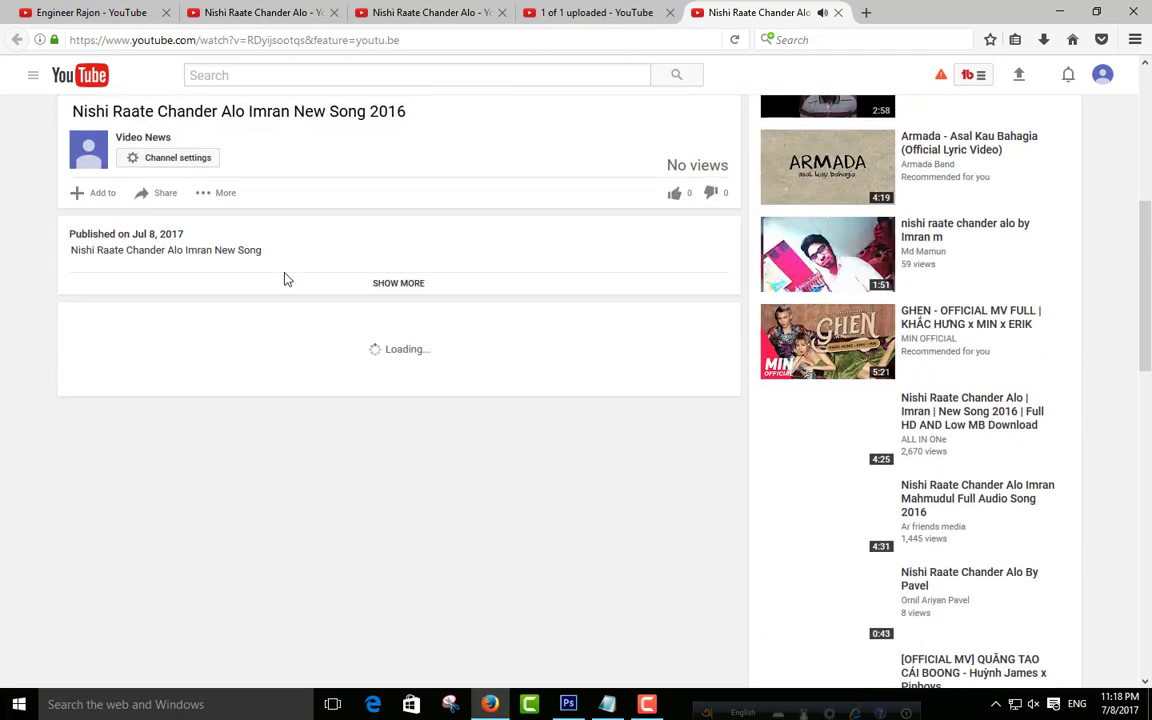
scroll(285, 278, "up", 4)
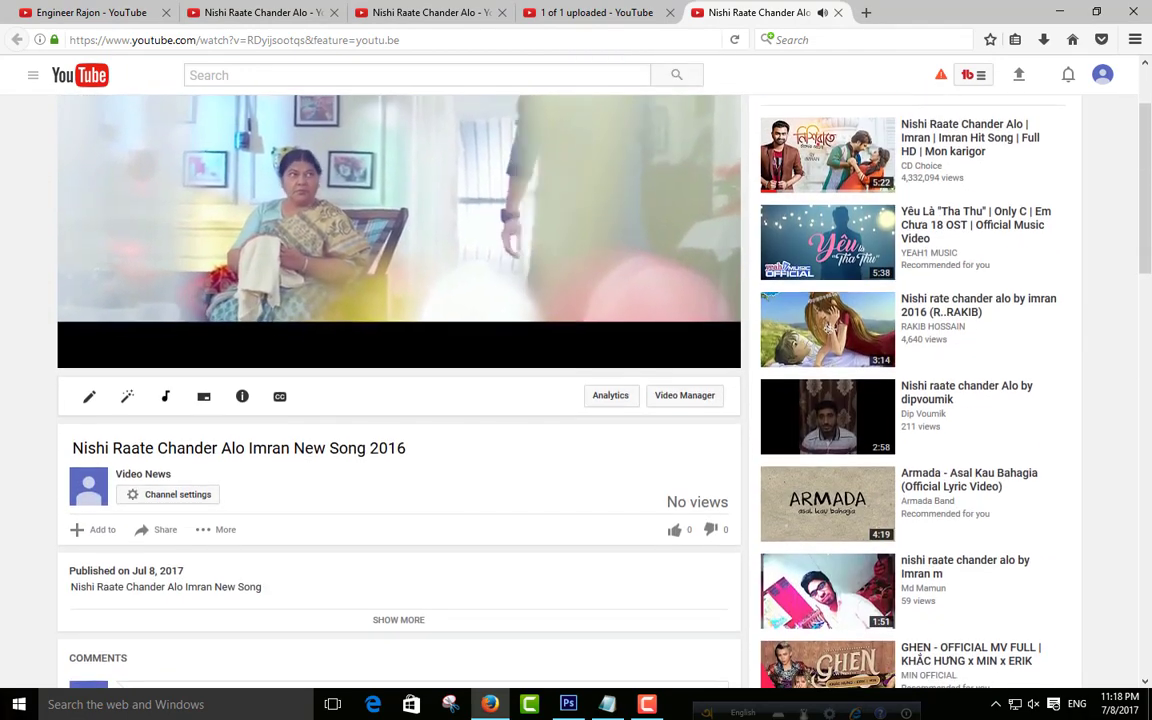
scroll(366, 250, "up", 4)
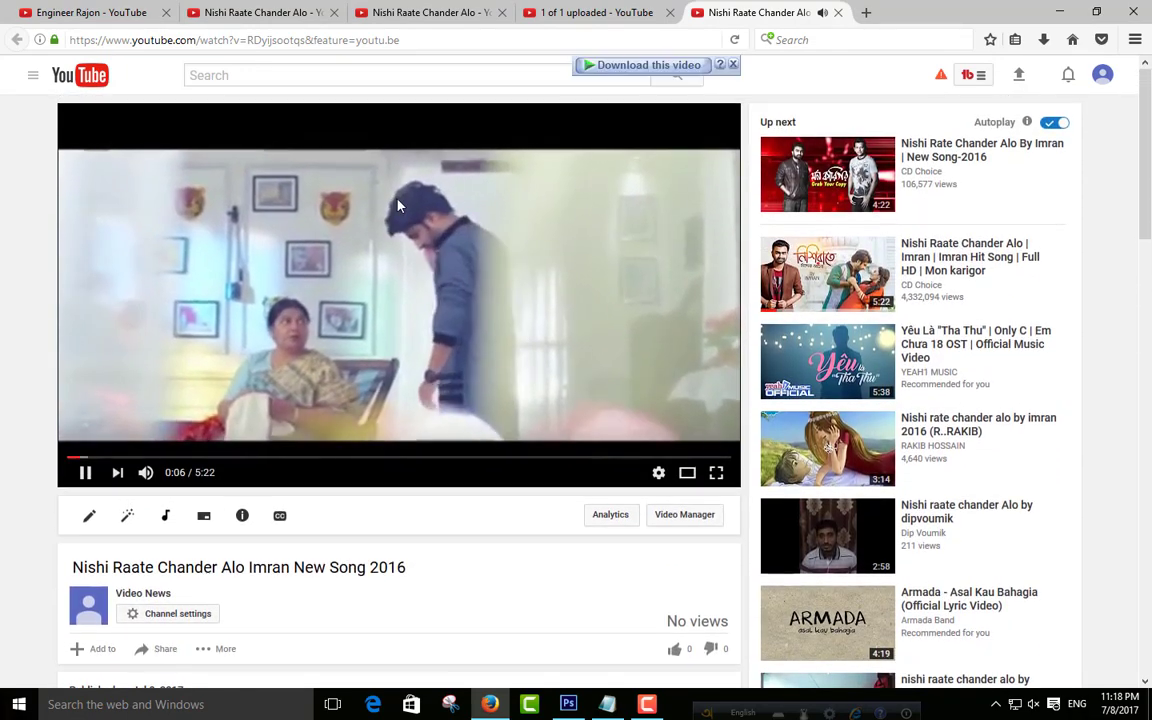
Step: Open the signed-in account's own channel page to check the uploaded video, and minimize the browser
left_click(26, 77)
left_click(26, 78)
left_click(32, 80)
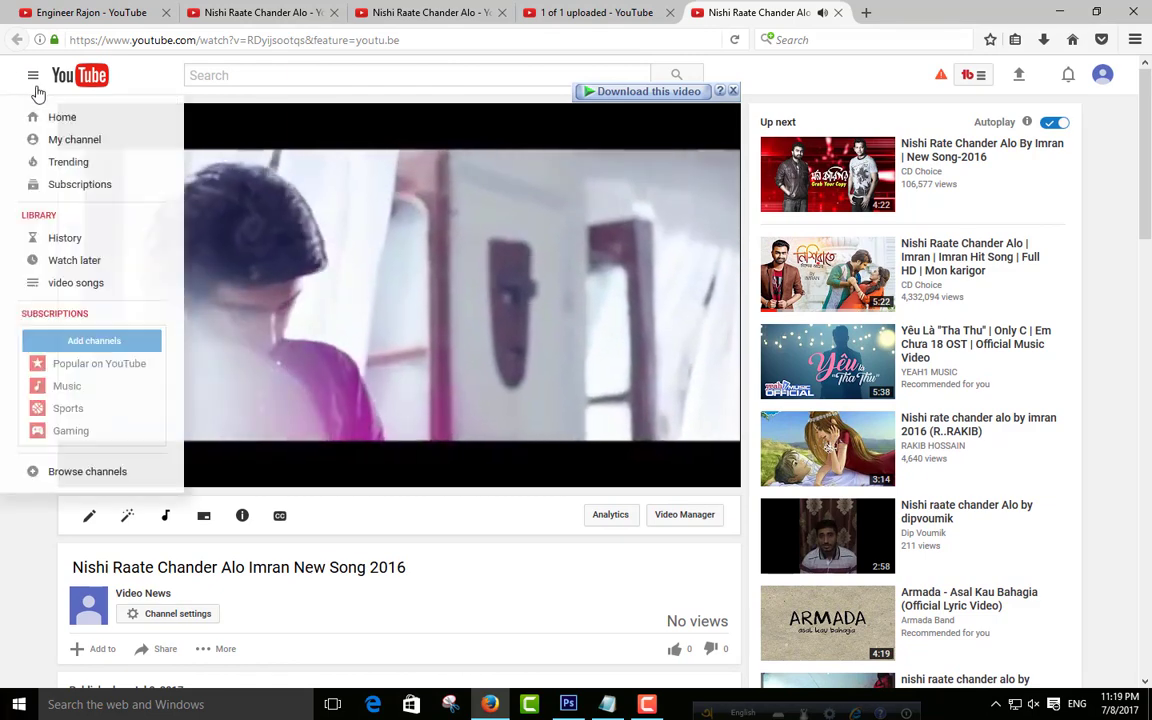
left_click(33, 80)
left_click(33, 80)
left_click(62, 146)
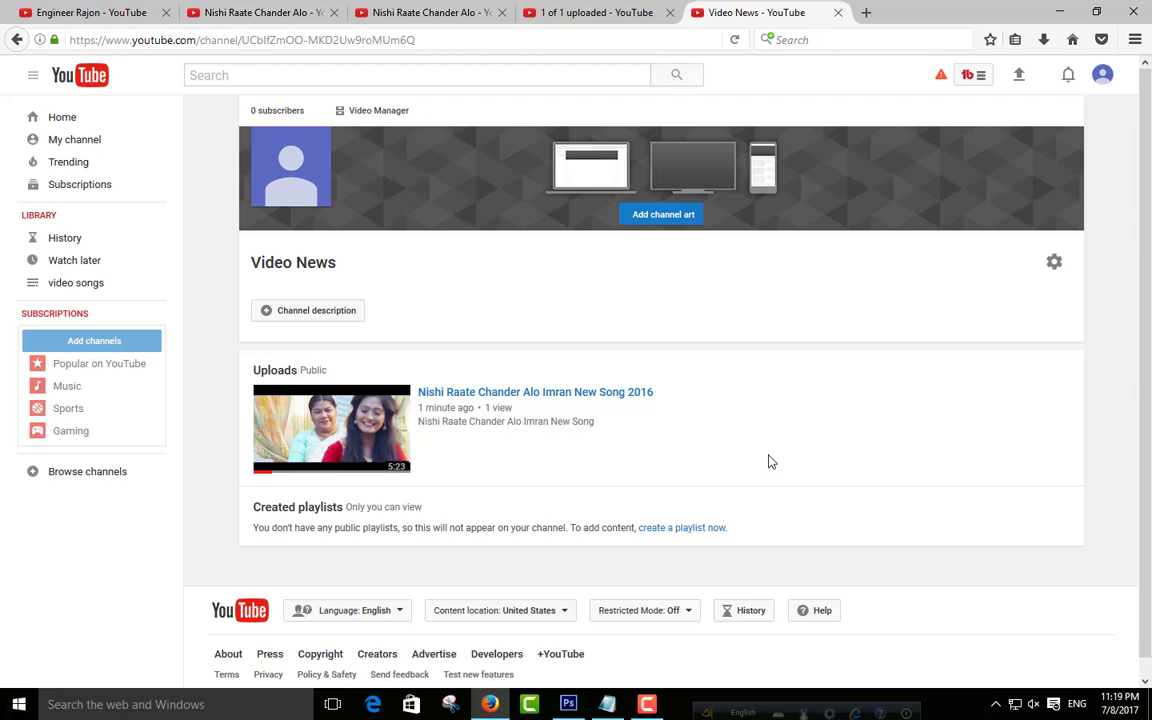
left_click(1055, 12)
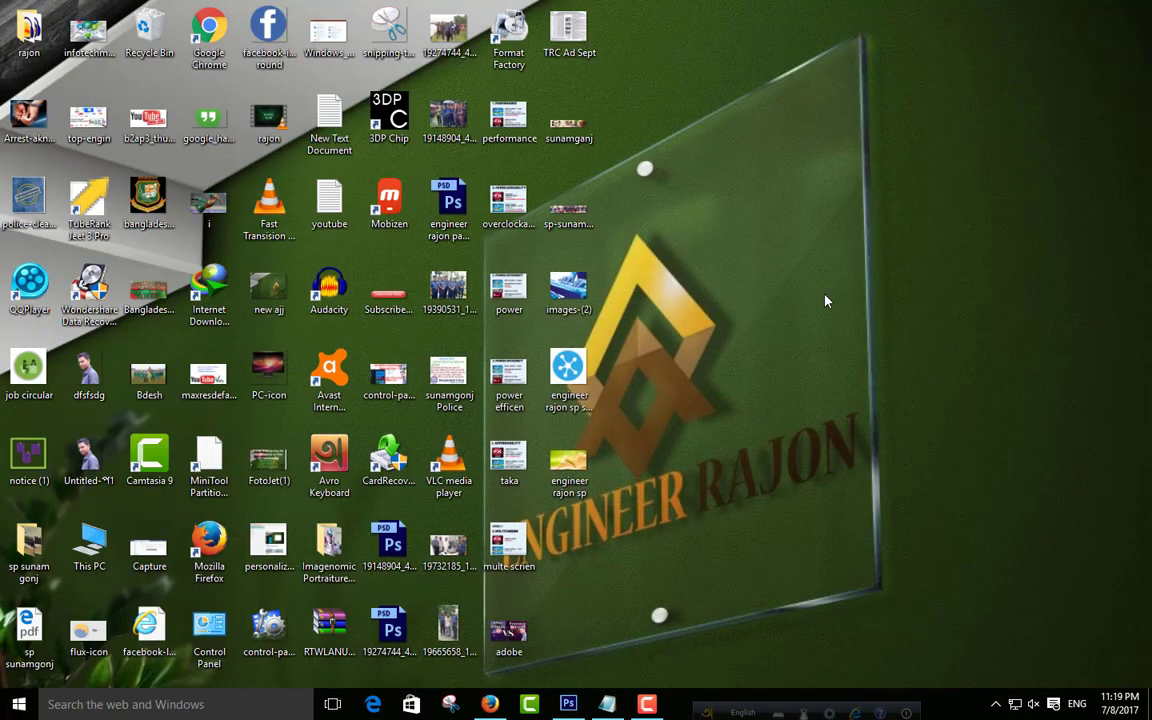